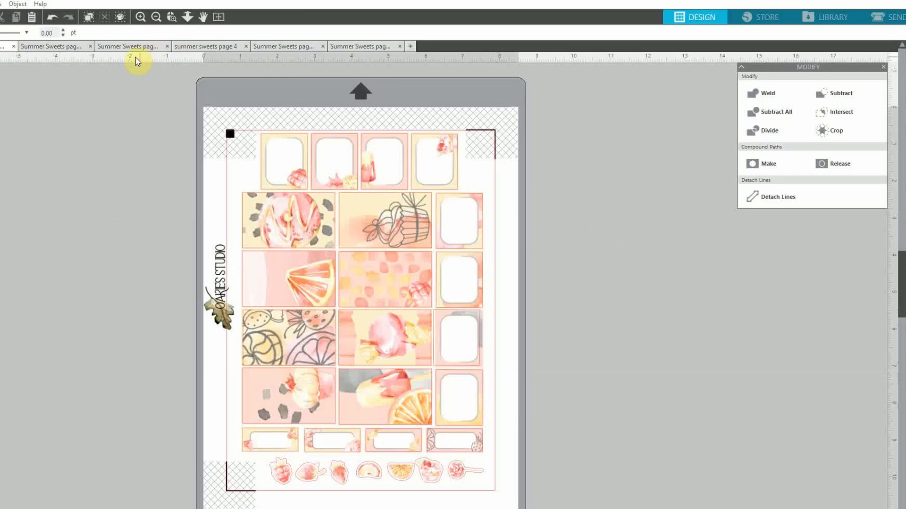
Look through pages 2 to 6 of the Summer Sweets sticker kit one after another
left_click(59, 49)
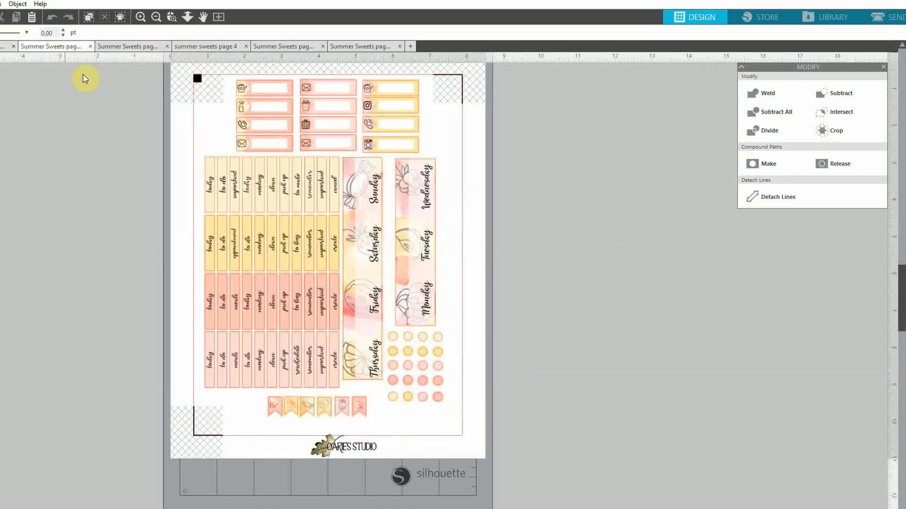
scroll(148, 132, "up", 2)
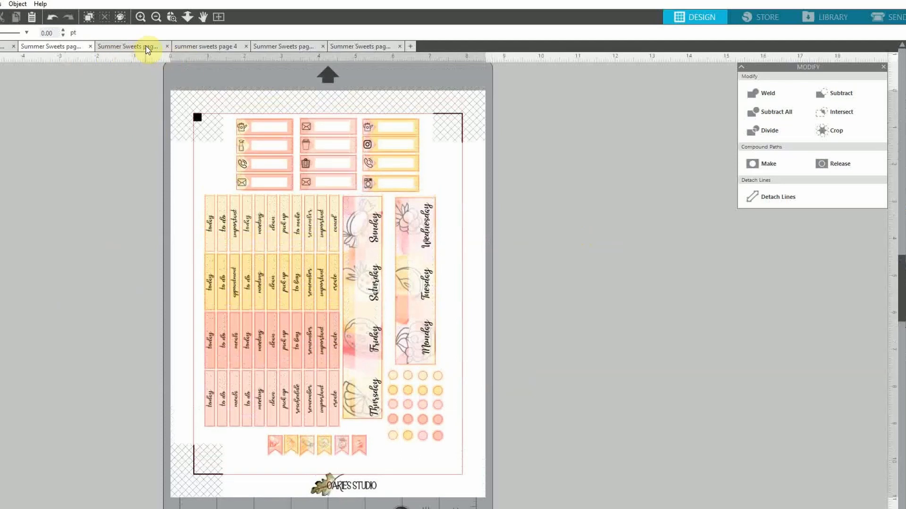
left_click(148, 47)
scroll(176, 102, "up", 2)
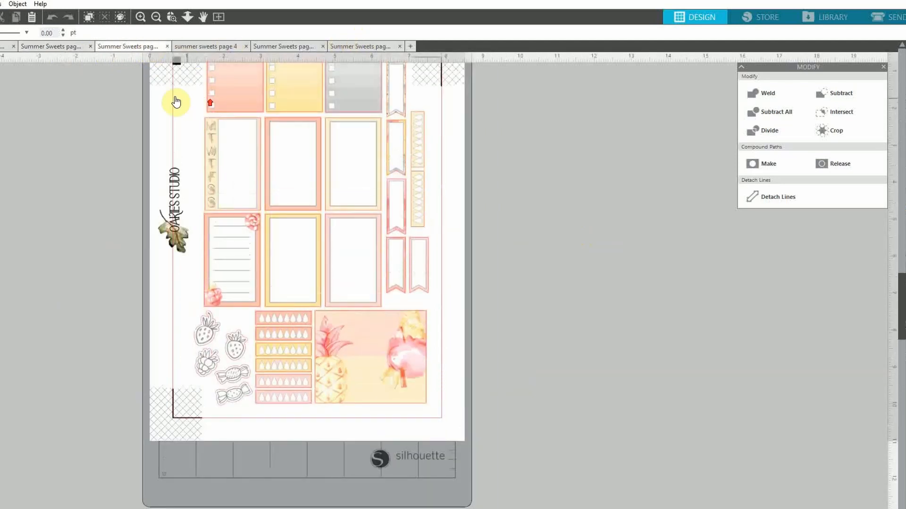
scroll(176, 99, "up", 3)
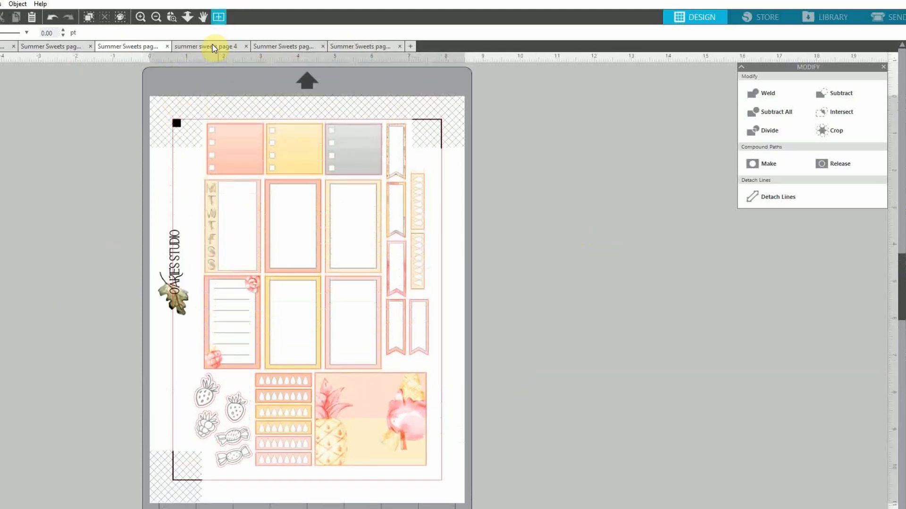
left_click(214, 48)
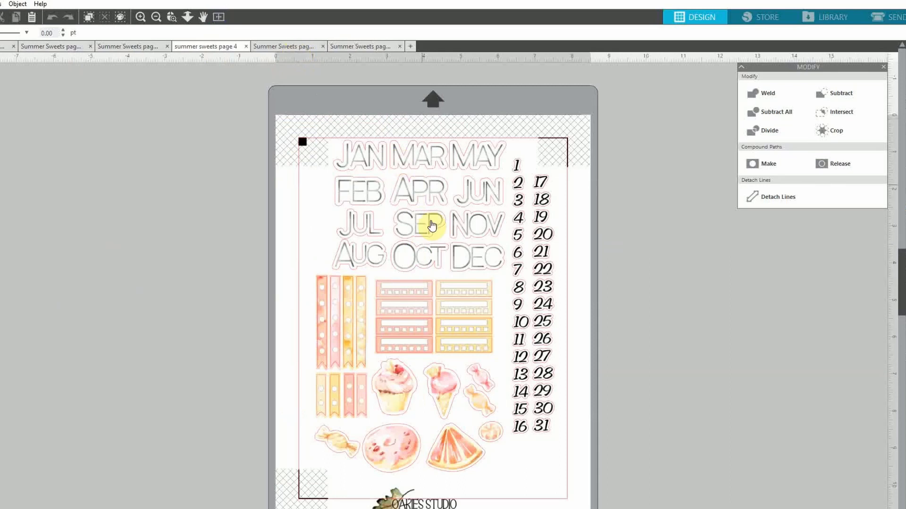
left_click(288, 47)
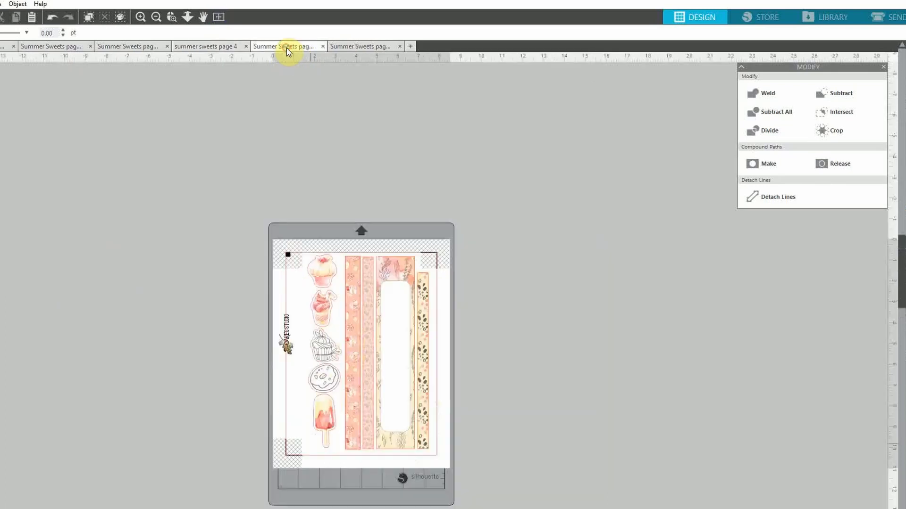
left_click(140, 18)
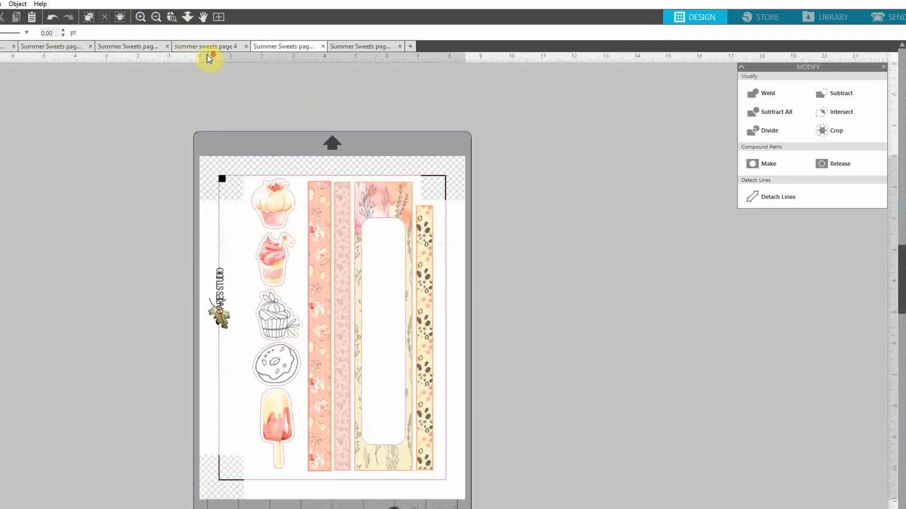
left_click(383, 46)
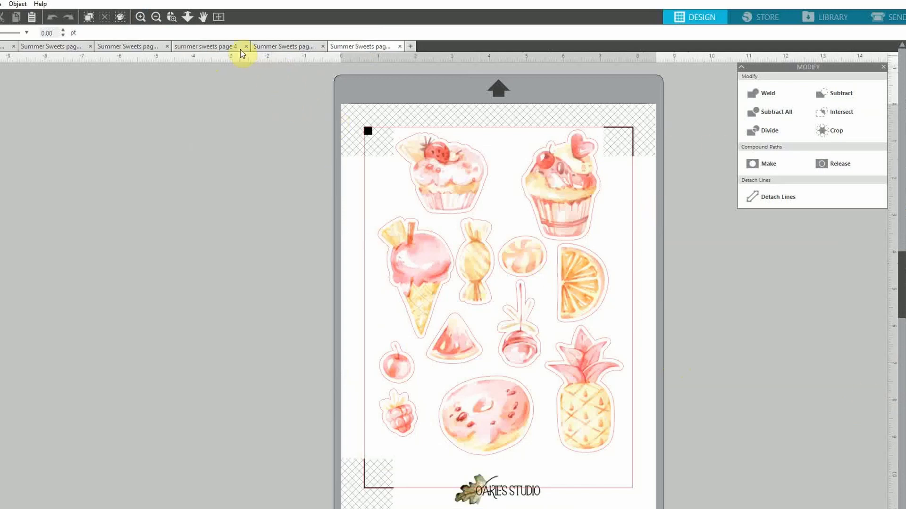
Review the sticker pages in reverse order back to page 1, and return to Summer Sweets page 2
left_click(261, 47)
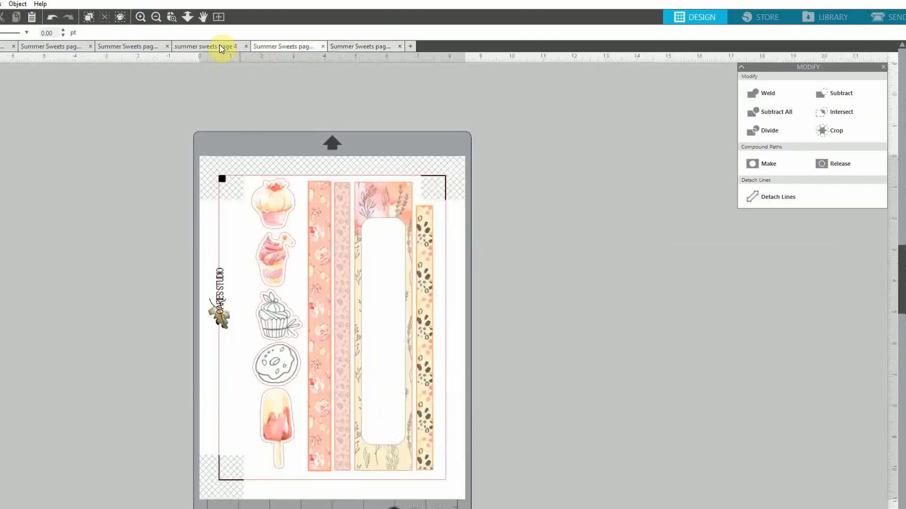
left_click(188, 48)
left_click(145, 47)
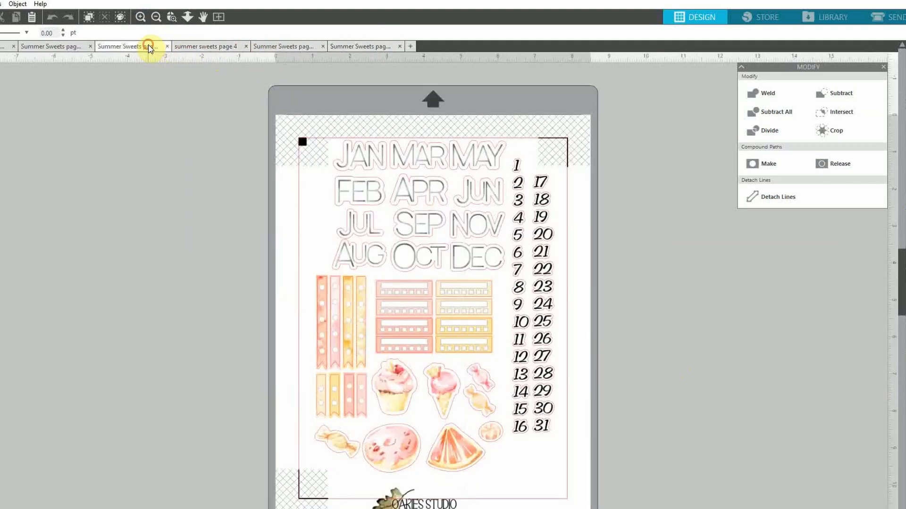
left_click(56, 47)
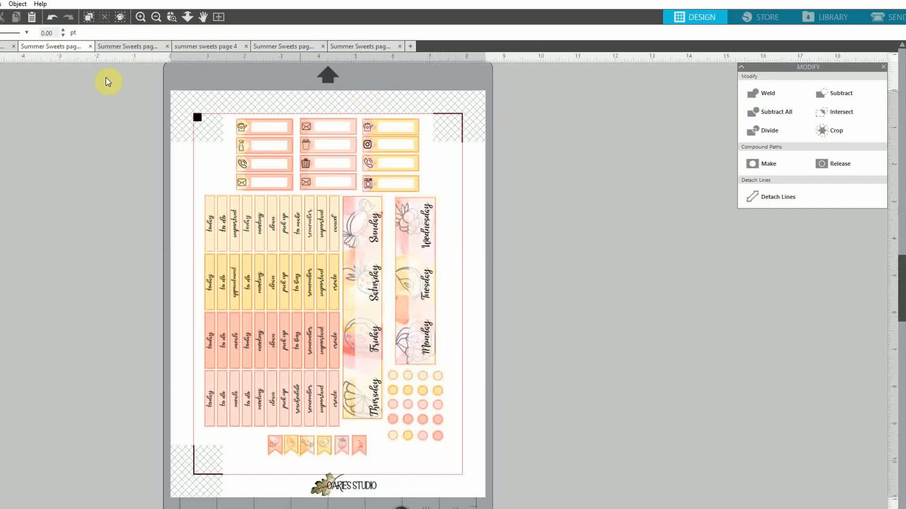
left_click(2, 46)
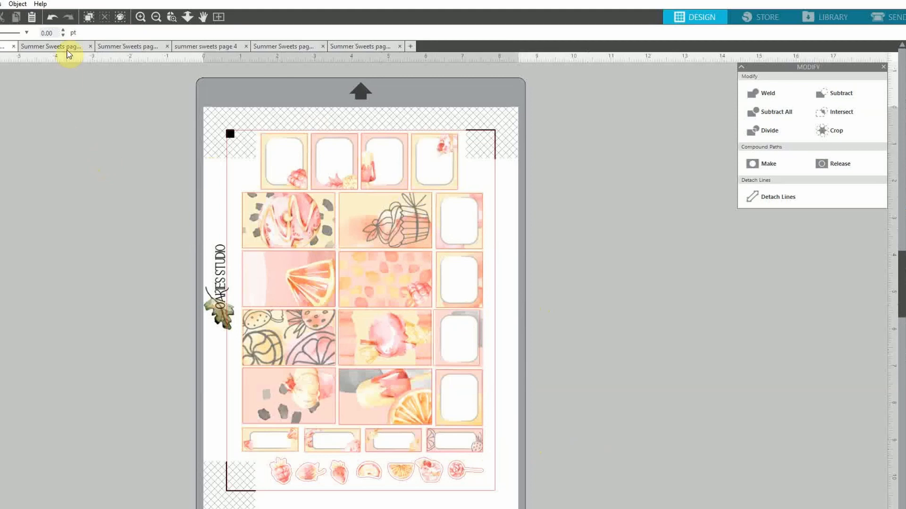
left_click(68, 49)
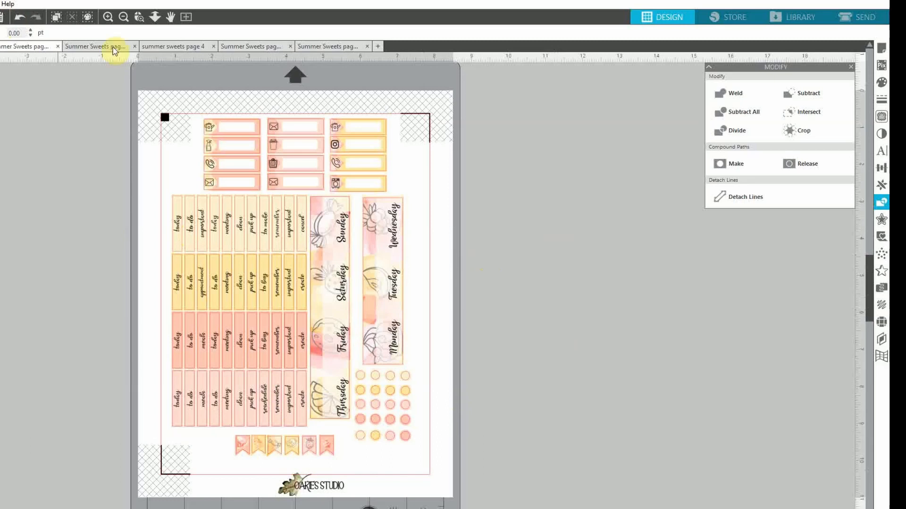
Check the layers of Summer Sweets page 2
left_click(881, 341)
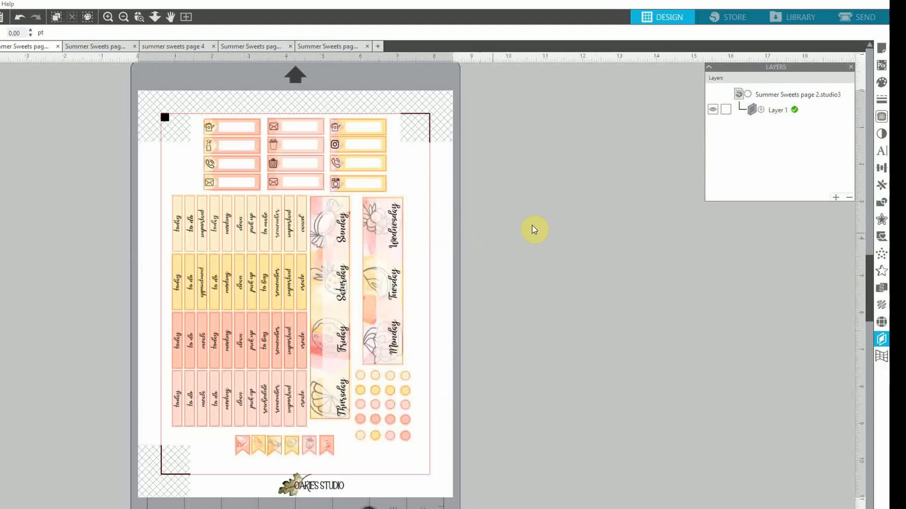
left_click(883, 342)
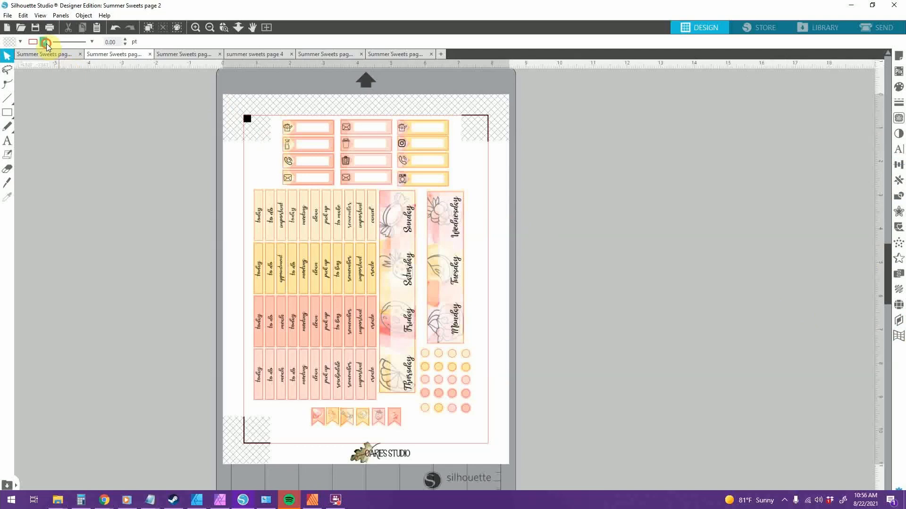
Draw a blue-outlined rectangle about 2.82 by 6.36 in around the weekday strips and the upper four rows of dots
left_click(44, 42)
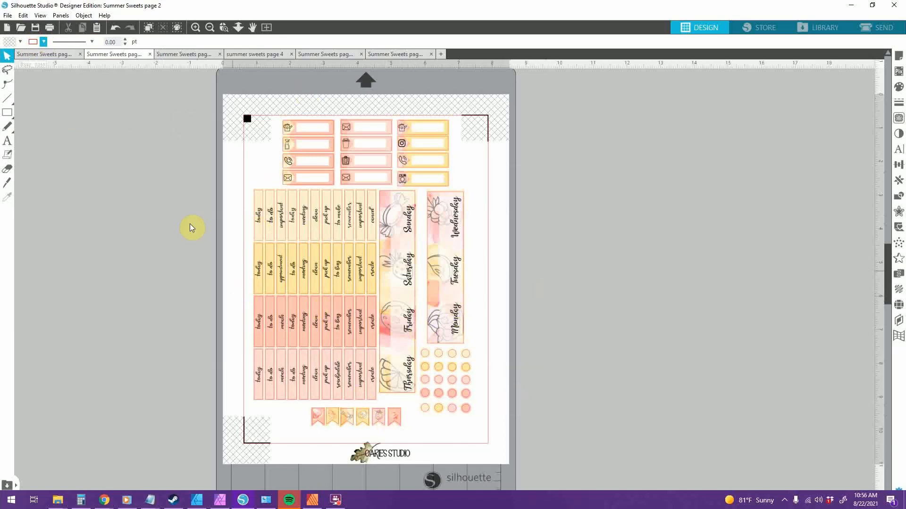
left_click(43, 42)
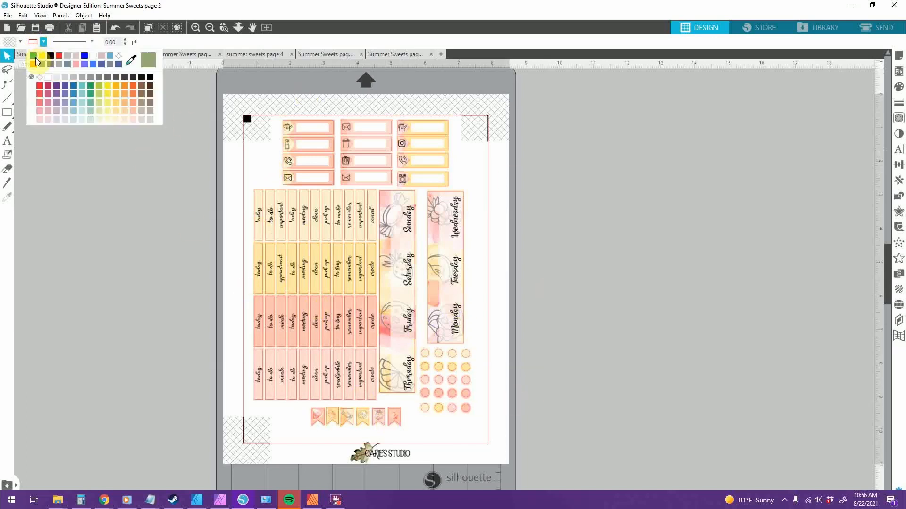
left_click(86, 56)
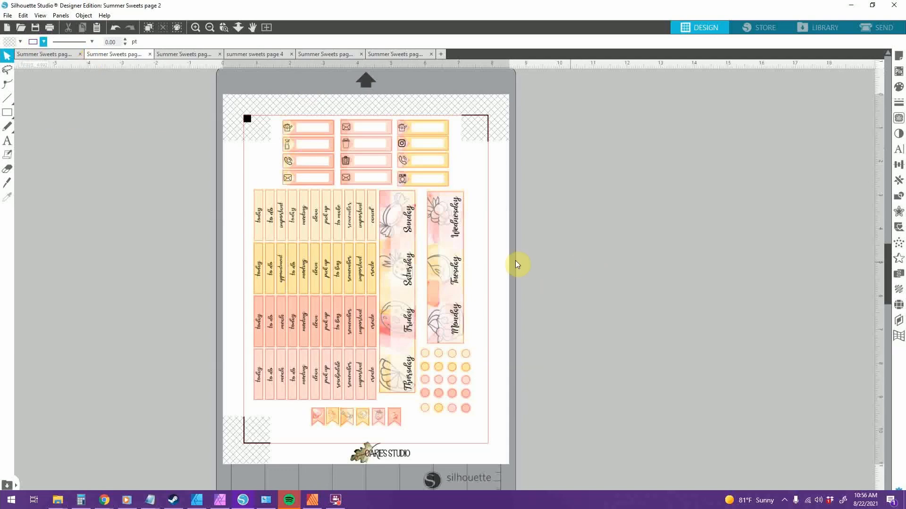
left_click(7, 112)
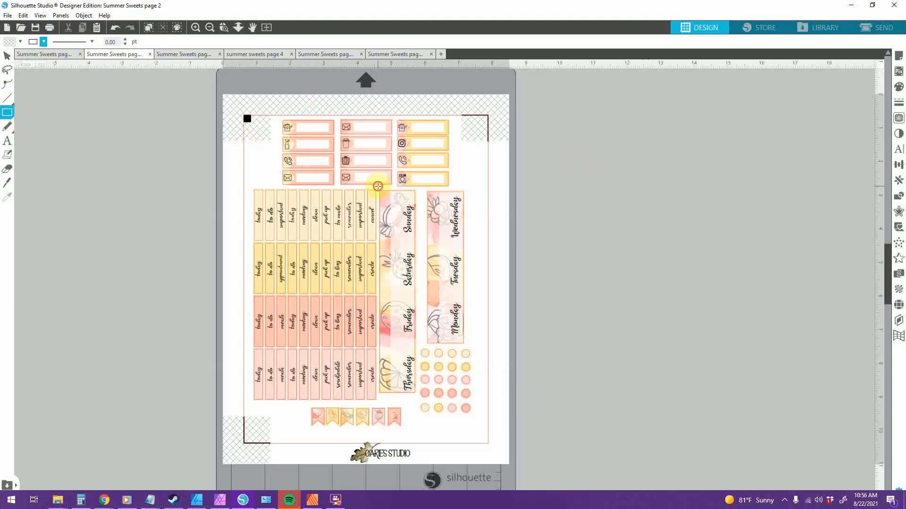
left_click_drag(378, 186, 474, 405)
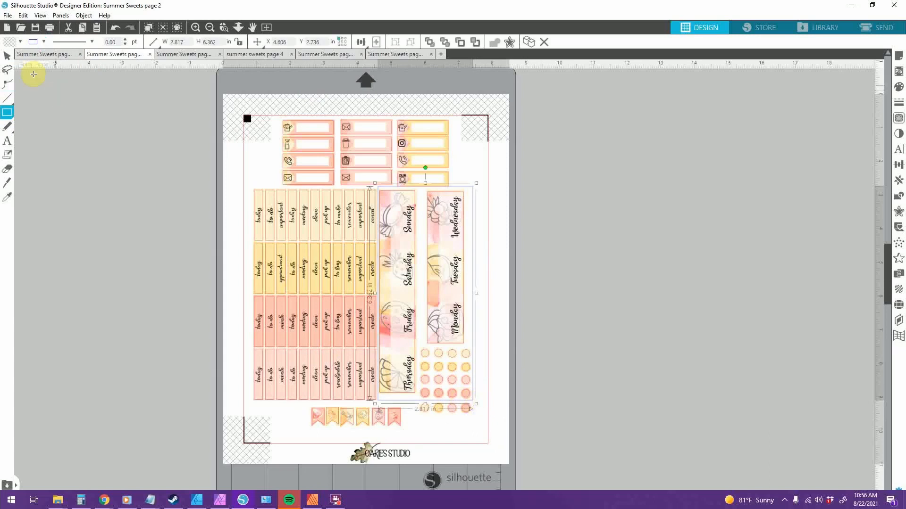
left_click(7, 56)
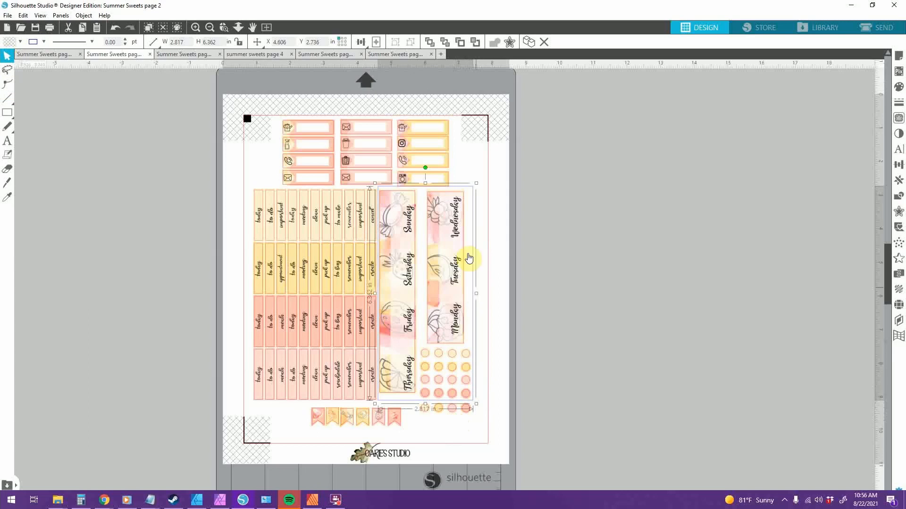
Adjust the rectangle's top edge to sit just above the weekday strips, making it about 6.31 in high
left_click_drag(424, 183, 427, 189)
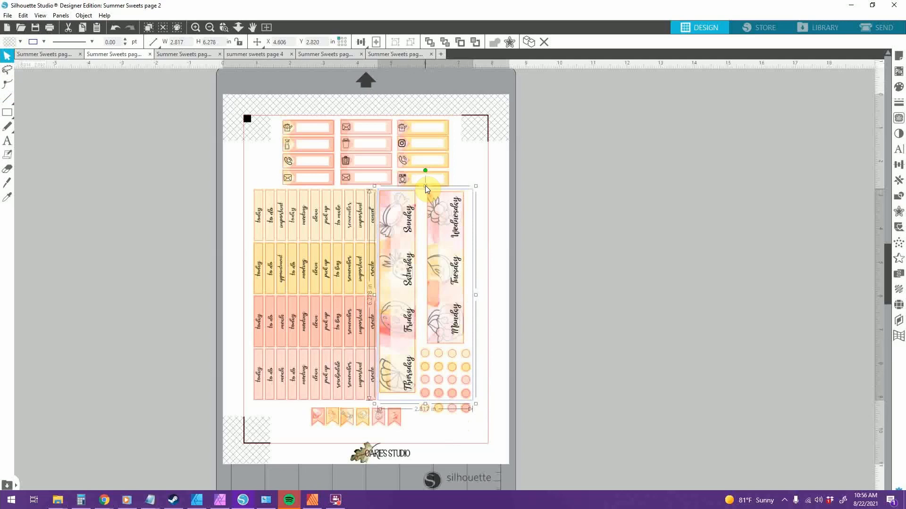
left_click(195, 27)
scroll(434, 137, "up", 1)
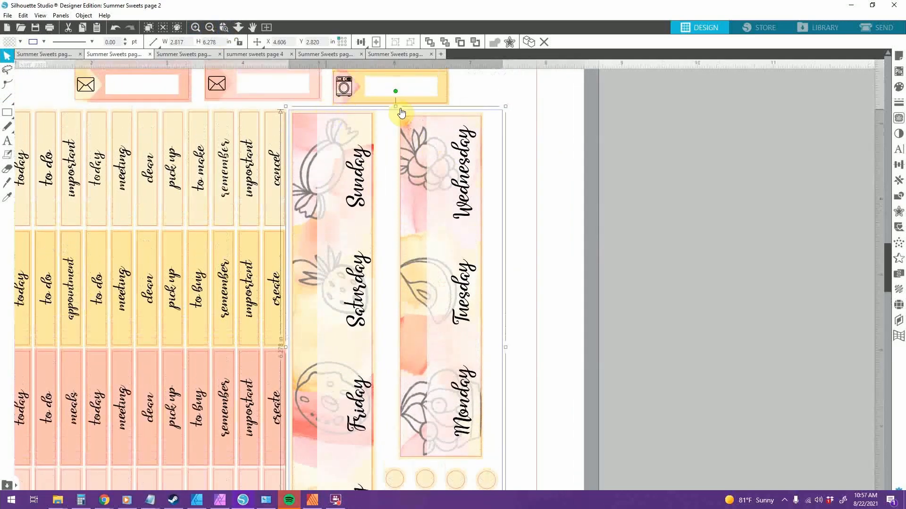
left_click_drag(396, 108, 396, 104)
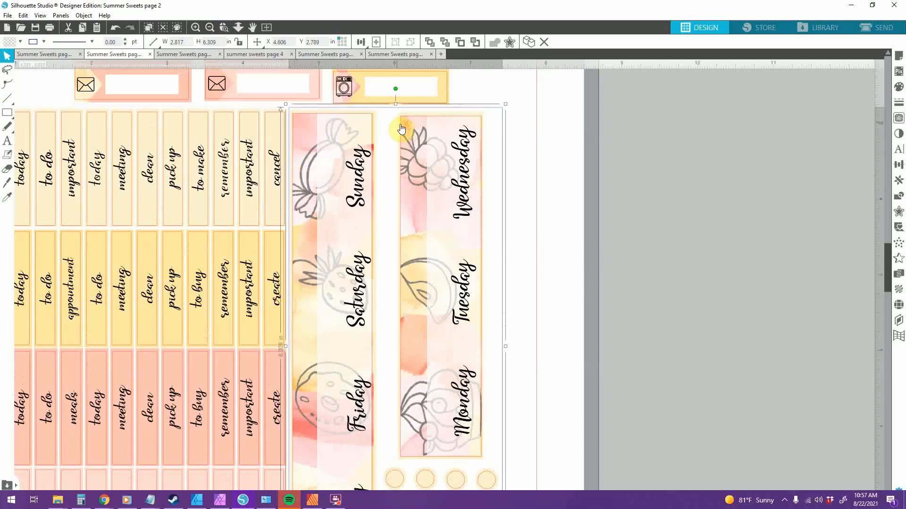
Trim the page's printed sticker artwork to the area inside the blue rectangle
left_click(238, 30)
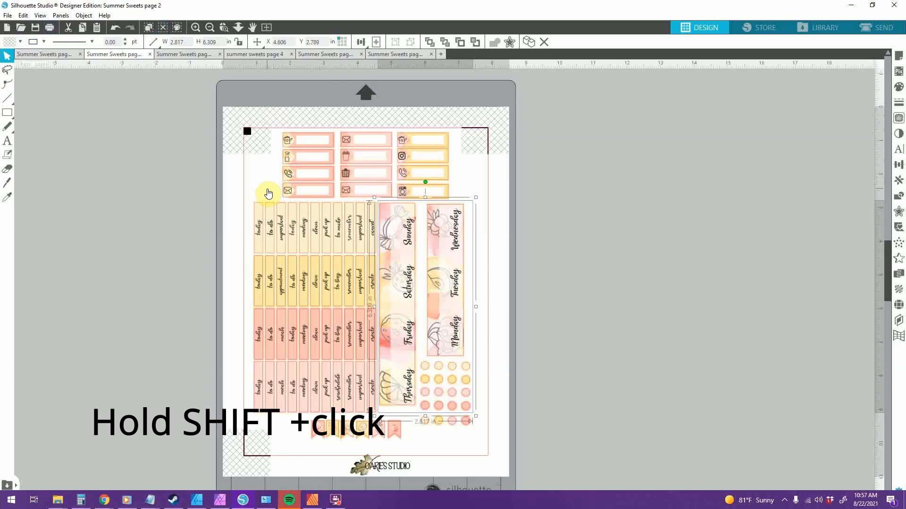
left_click(268, 194, "shift")
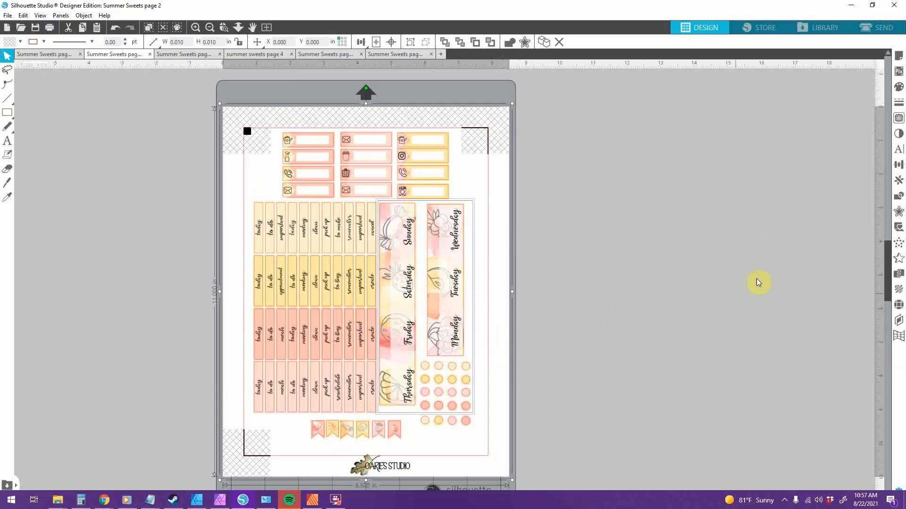
left_click(898, 197)
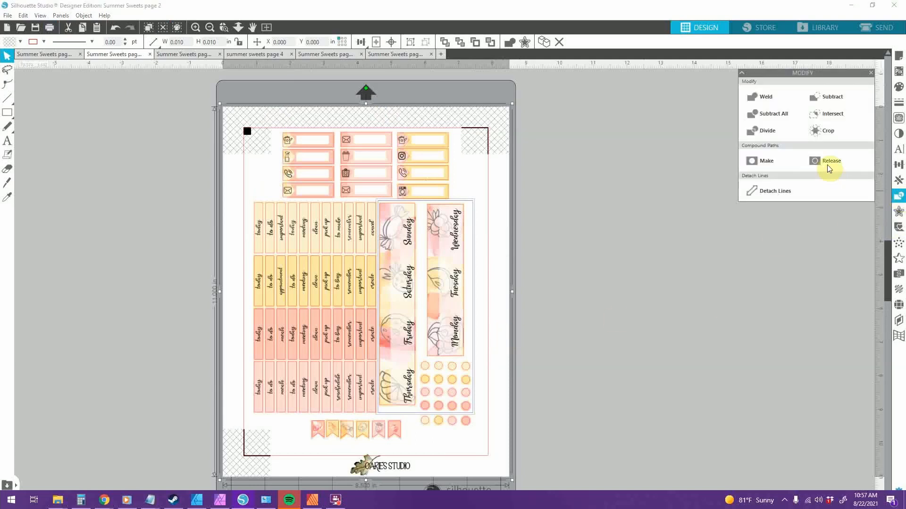
left_click(832, 121)
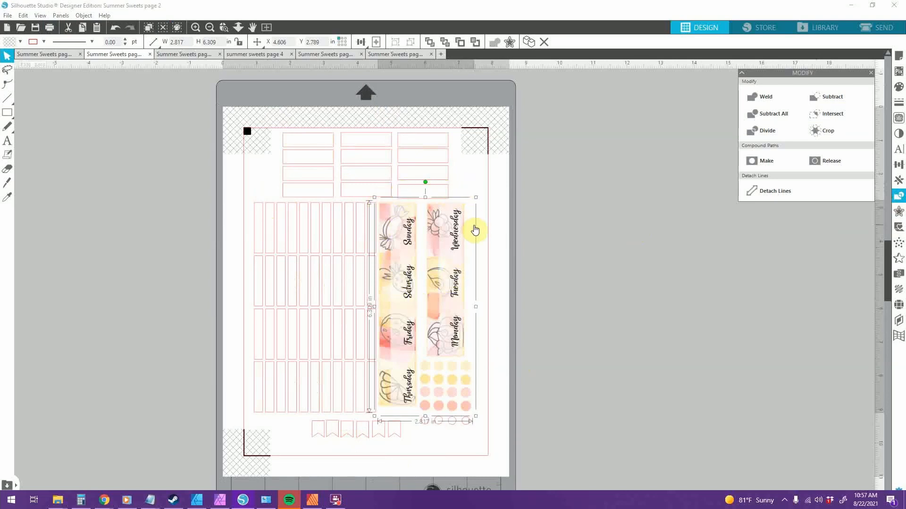
Send the trimmed weekday and dot artwork backward behind its cut lines
left_click(527, 229)
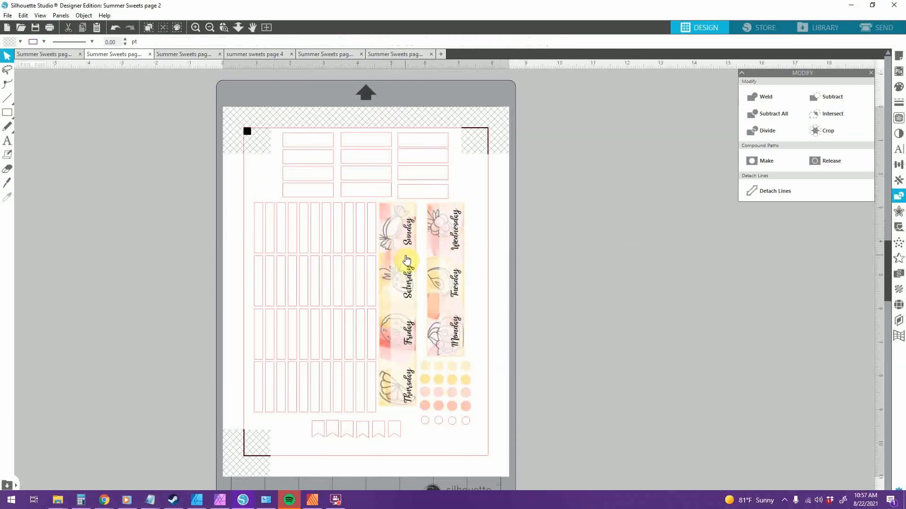
left_click(411, 258)
right_click(411, 258)
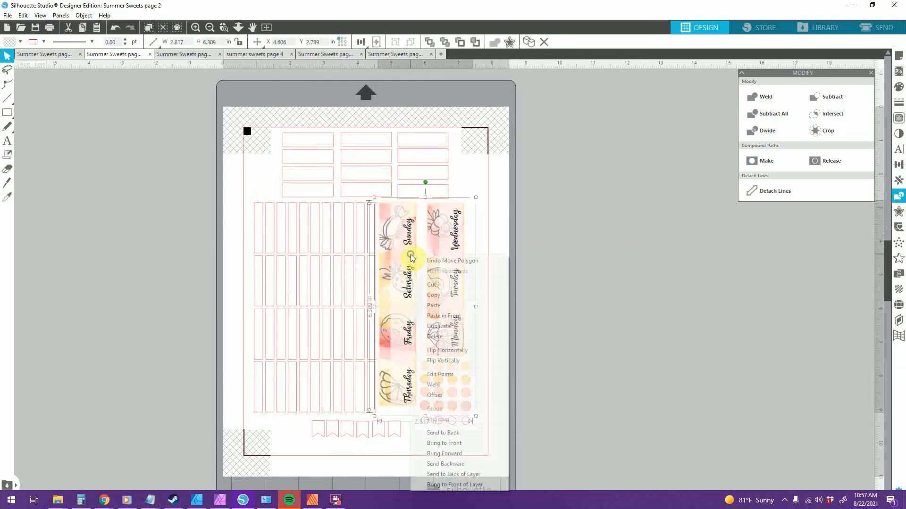
left_click(461, 463)
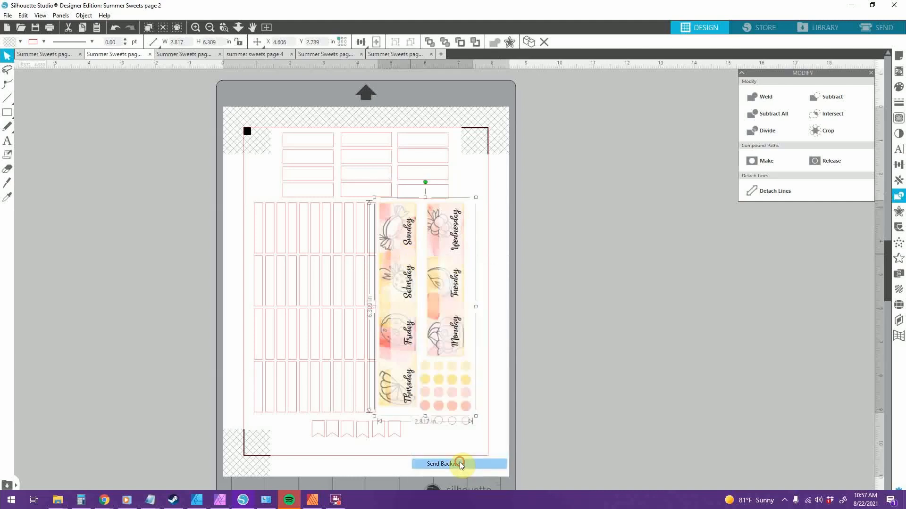
left_click(539, 417)
left_click(461, 200)
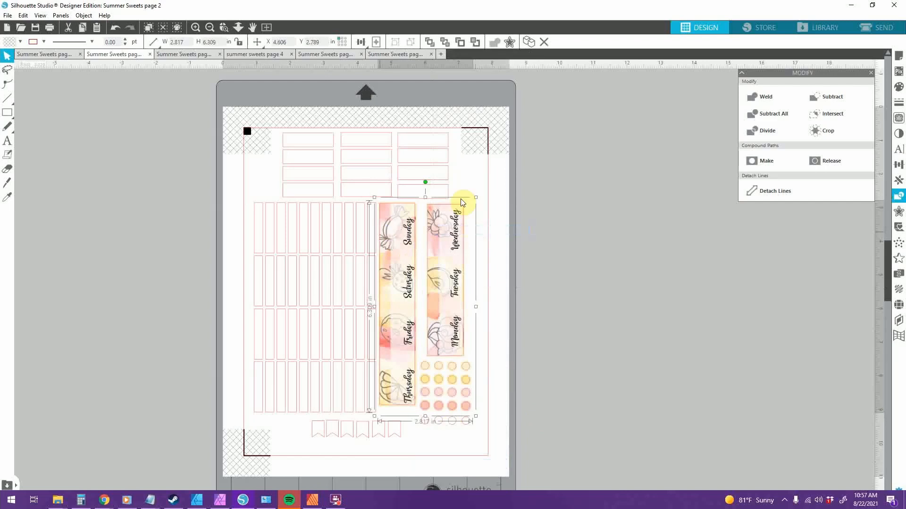
left_click(571, 279)
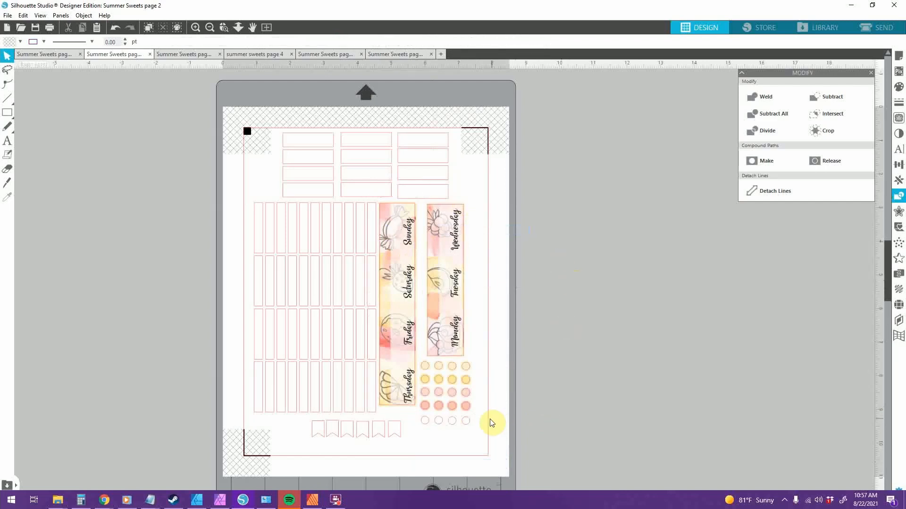
Select the trimmed weekday and dot artwork together with its cut lines, and create a new blank document
left_click(459, 409)
left_click(604, 384)
left_click_drag(477, 417, 377, 202)
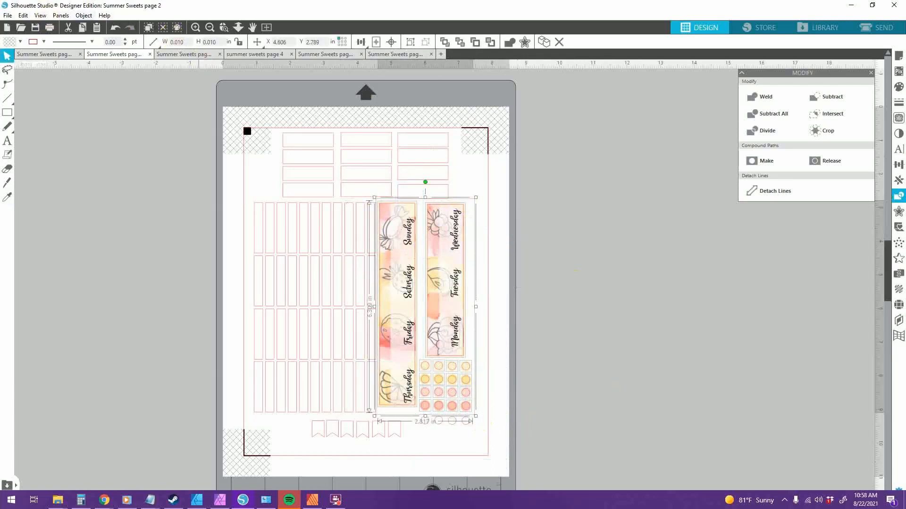
left_click(7, 27)
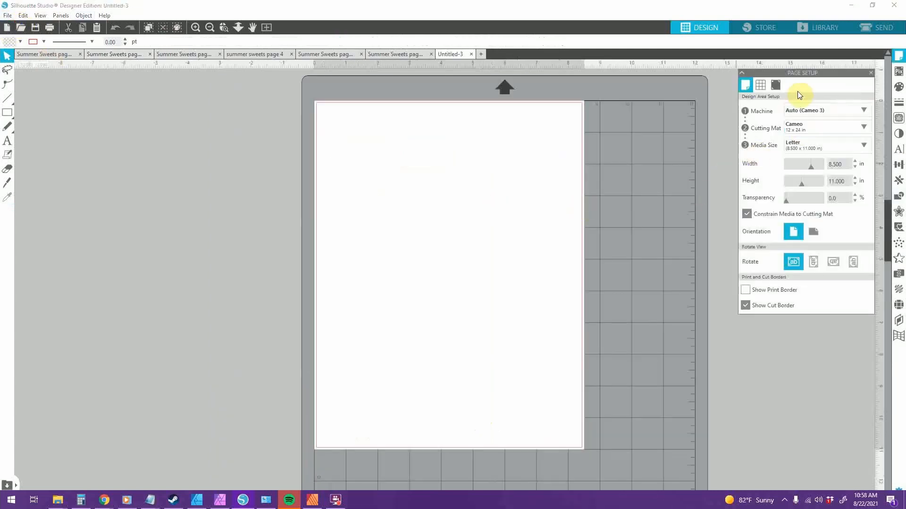
Turn on registration marks in the new document and paste the weekday strips and dot stickers with their cut lines
left_click(775, 85)
left_click(759, 110)
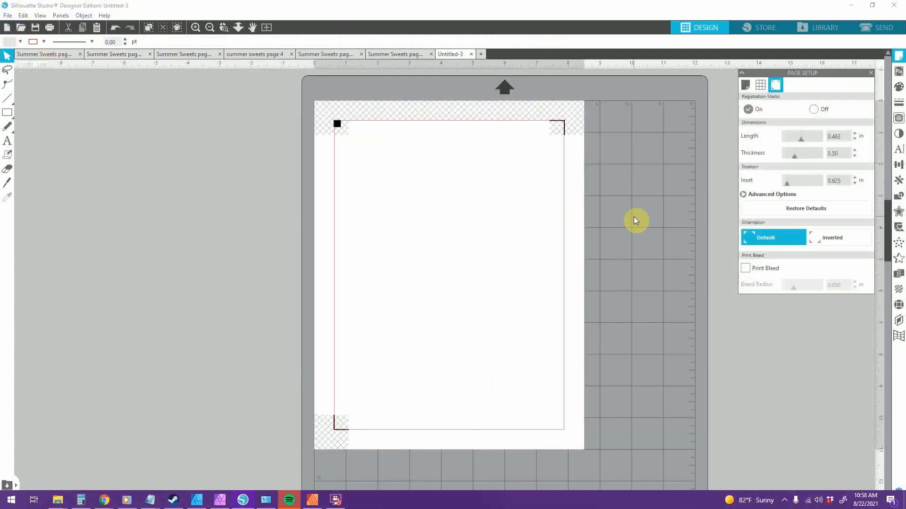
key("ctrl+v")
key("i")
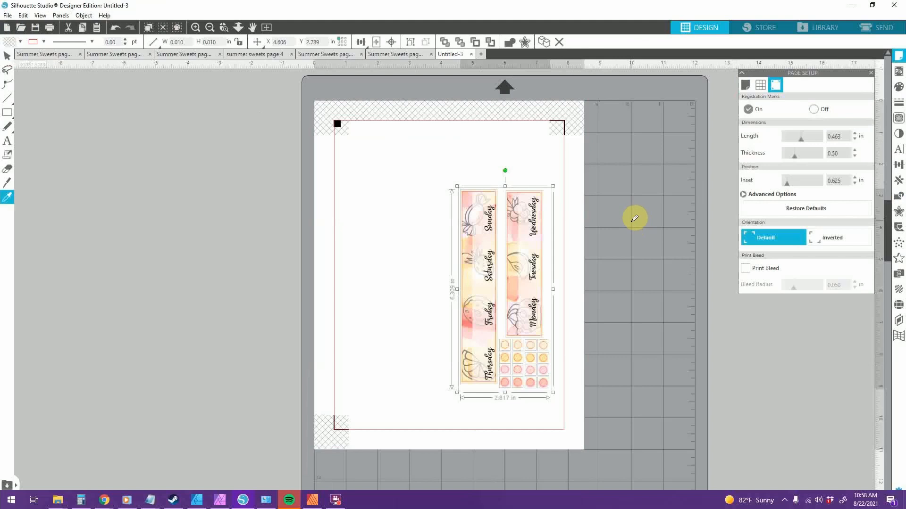
Group the pasted weekday strips, dots and cut lines, and move the group toward the page's upper left
key("ctrl+g")
left_click_drag(539, 280, 460, 235)
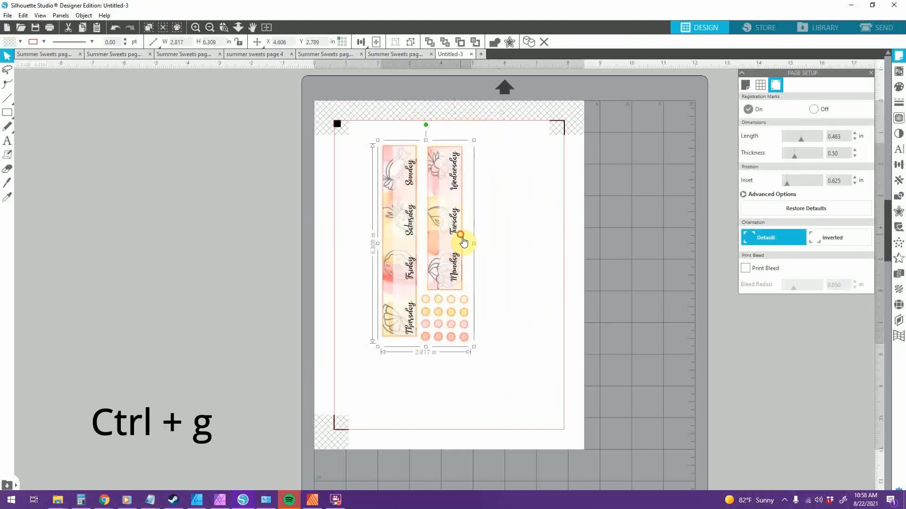
left_click(505, 213)
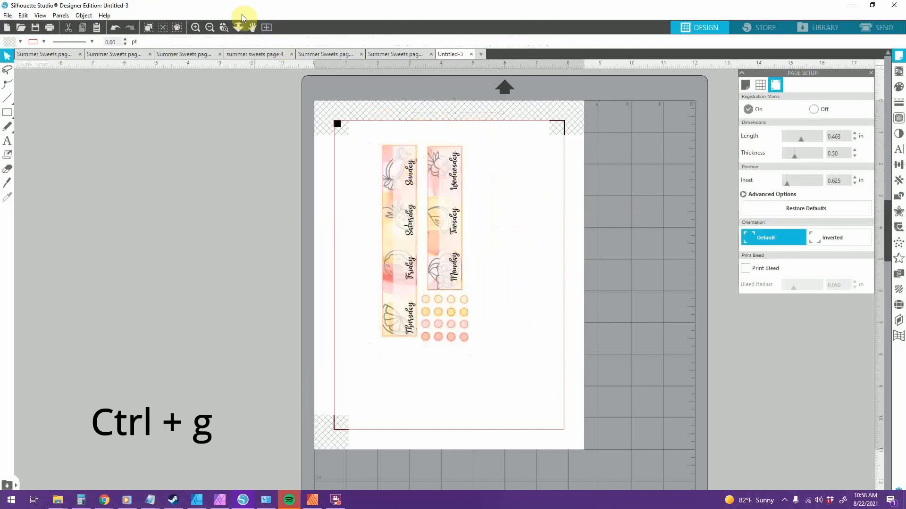
left_click(198, 28)
left_click(199, 28)
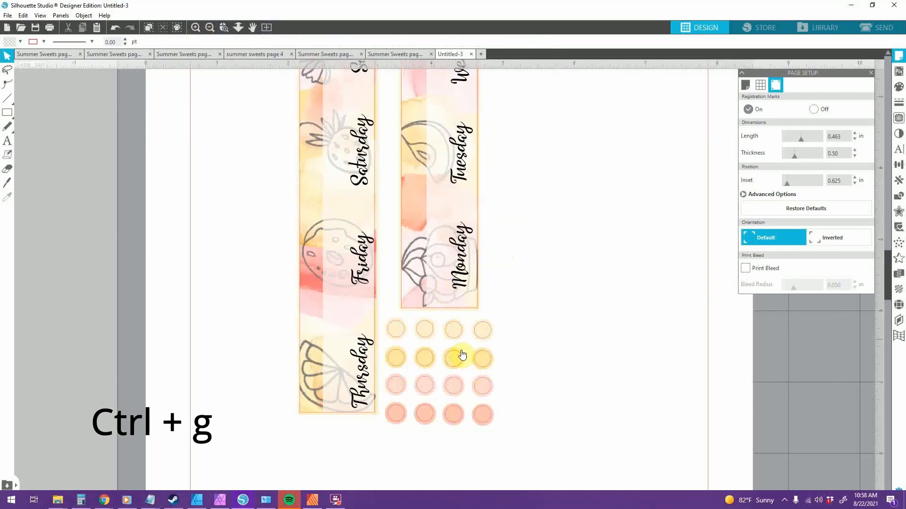
left_click(210, 27)
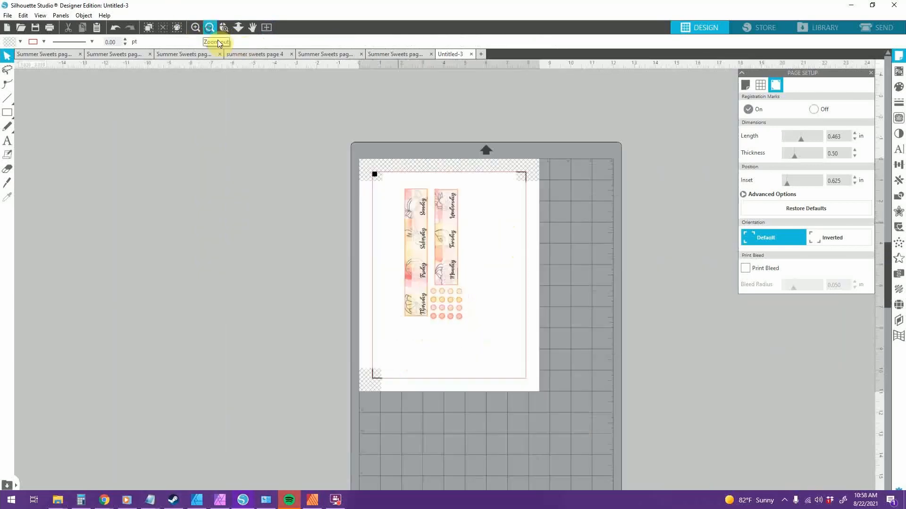
Rotate the weekday and dot group a quarter turn so the text reads horizontally, and place it at the top of the cut area
left_click(401, 333)
left_click_drag(432, 165, 518, 257)
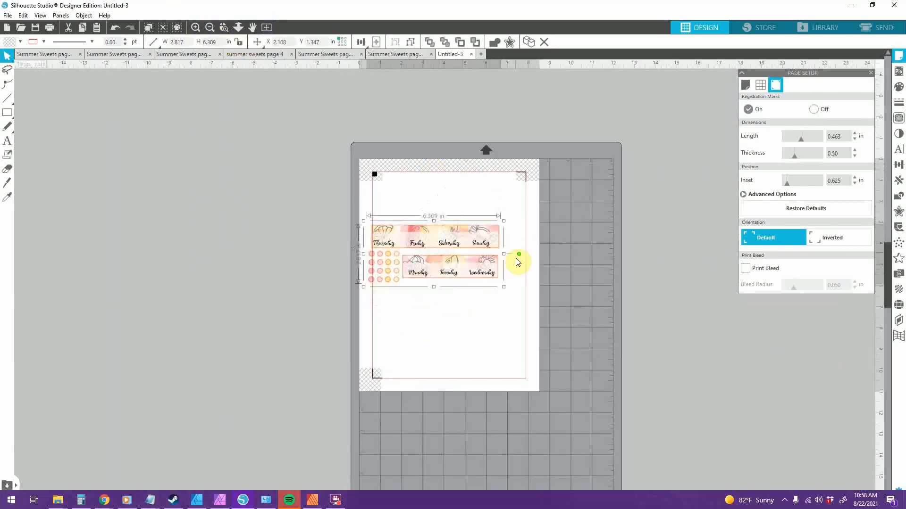
left_click_drag(446, 249, 459, 196)
left_click(631, 255)
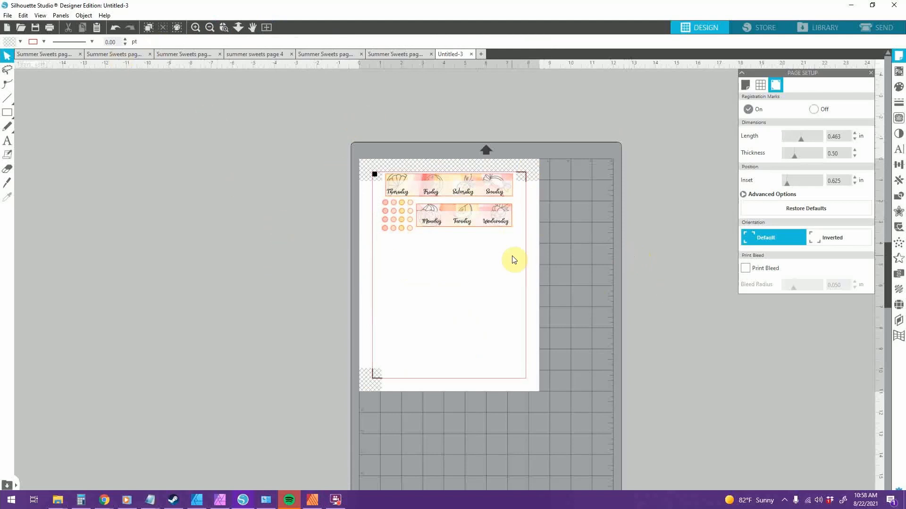
Return to Summer Sweets page 2 and undo the trimming to restore the full sticker artwork
left_click(111, 55)
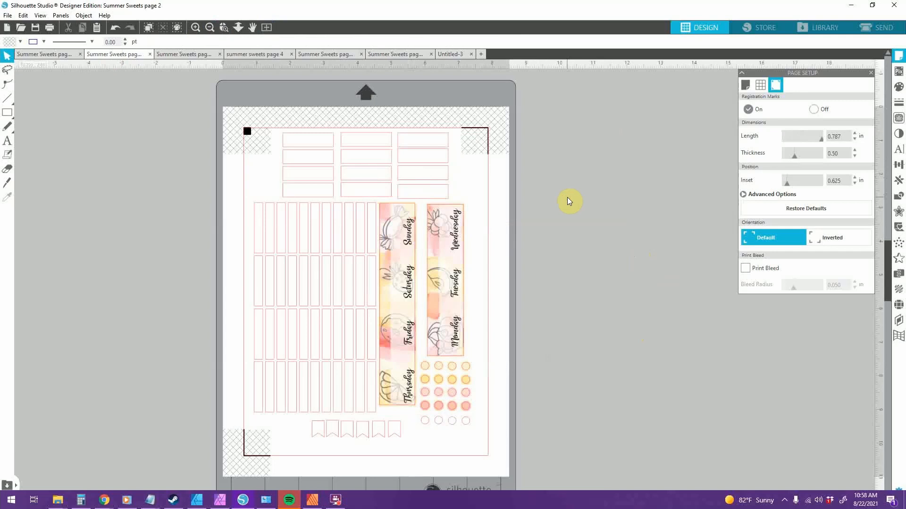
key("ctrl+z")
key("ctrl+z")
key("ctrl+z")
key("ctrl+z")
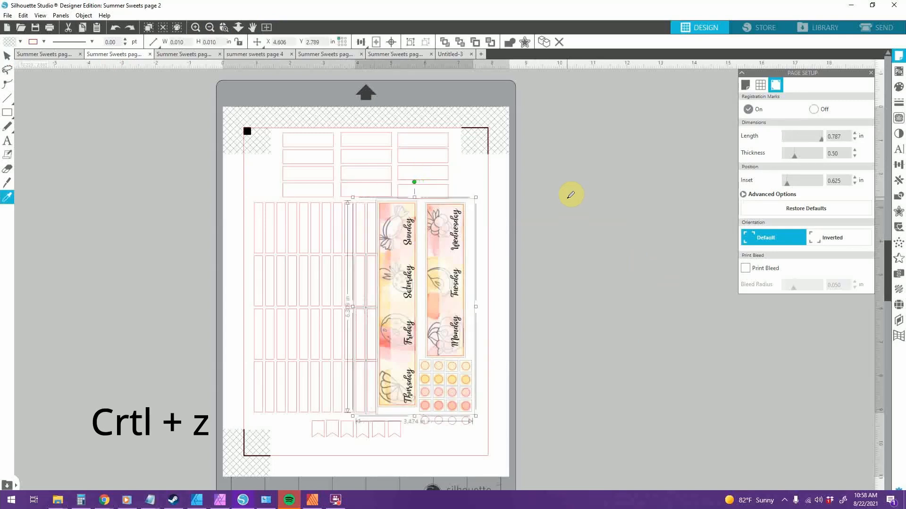
key("ctrl+z")
key("ctrl+z")
key("ctrl+z")
key("ctrl+z")
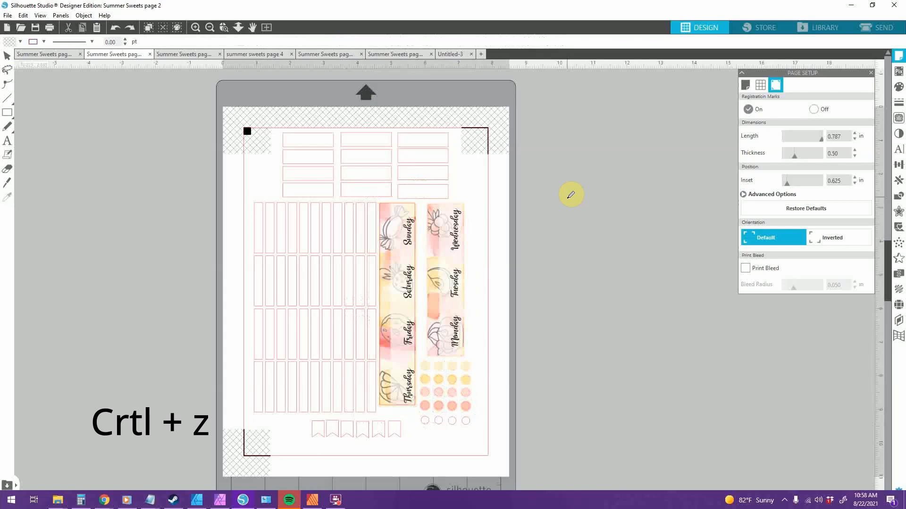
key("ctrl+z")
key("ctrl+z")
key("ctrl+z")
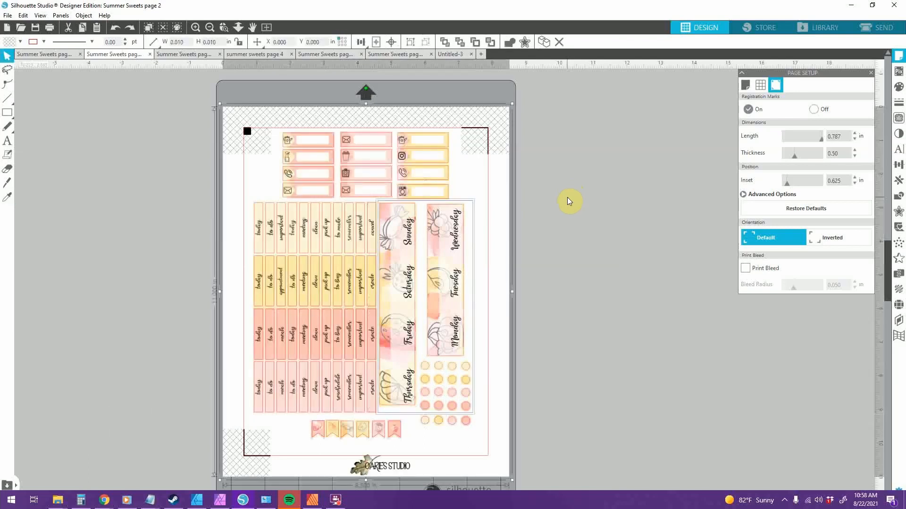
key("ctrl+z")
Move the blue rectangle over the first columns of word strips and narrow it to about 0.73 in wide
left_click_drag(471, 208, 276, 208)
left_click(186, 296)
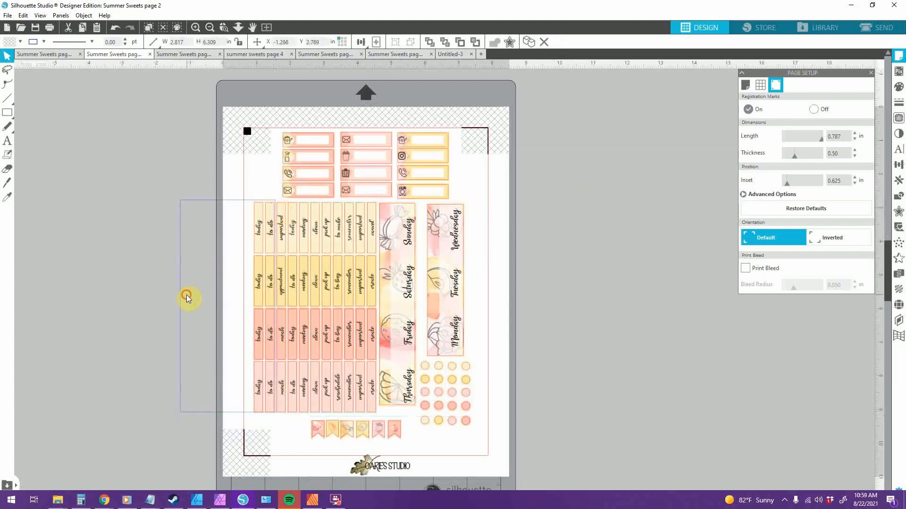
left_click_drag(180, 306, 247, 309)
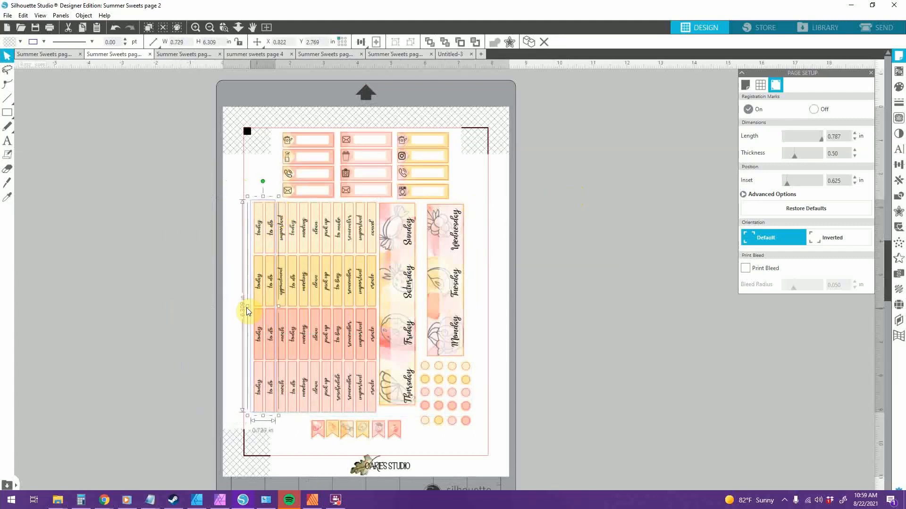
Fit the rectangle closely around the "today" and "to do" columns, making it about 0.68 in wide and 6.36 in high
left_click(195, 27)
left_click(195, 27)
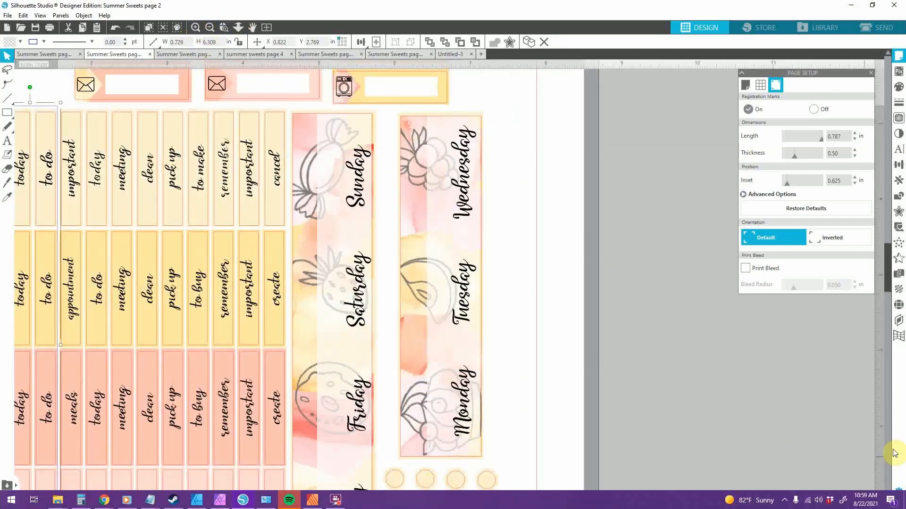
scroll(384, 484, "down", 2)
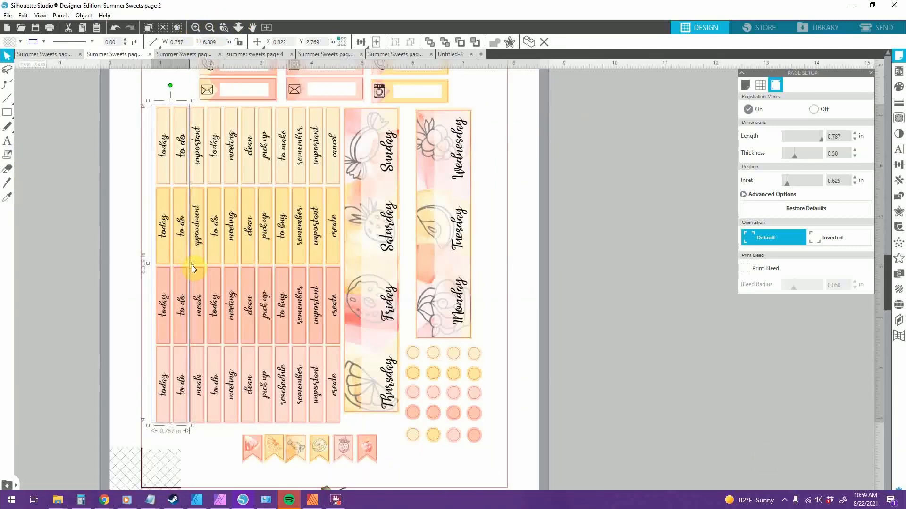
left_click_drag(191, 264, 191, 265)
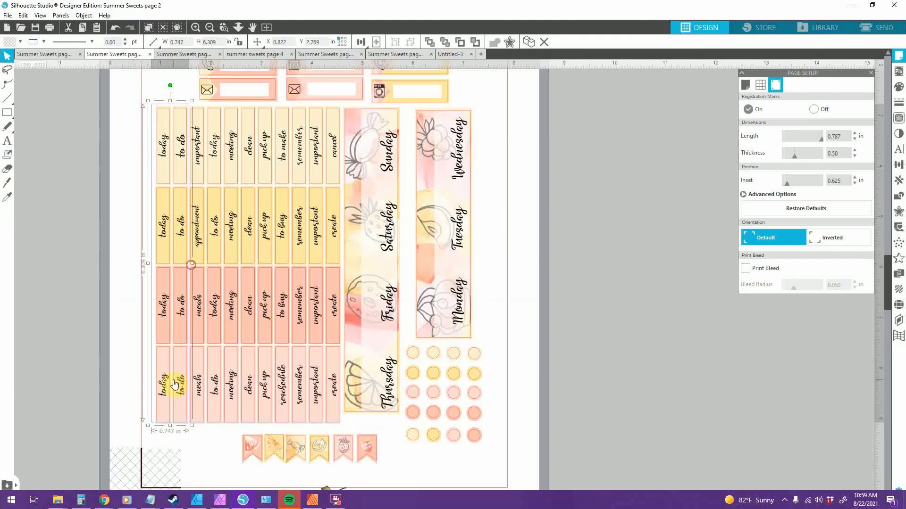
left_click_drag(170, 426, 170, 429)
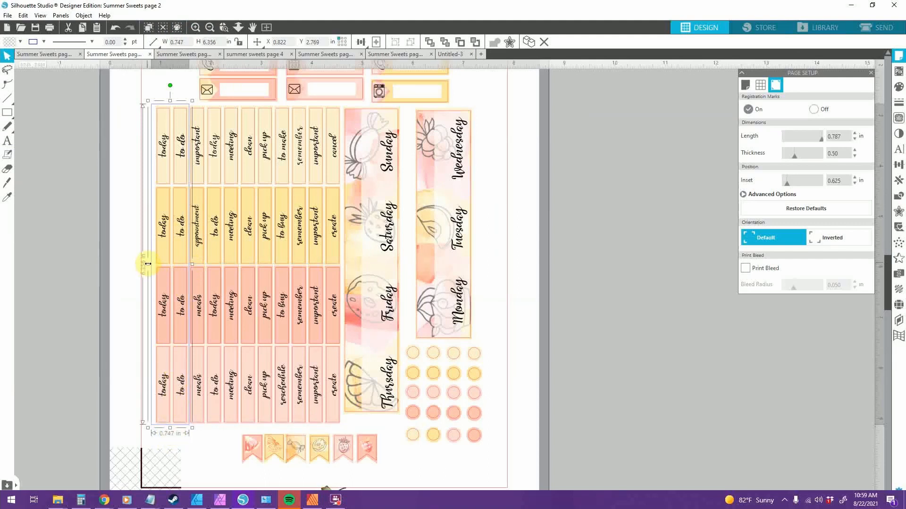
left_click_drag(147, 265, 151, 265)
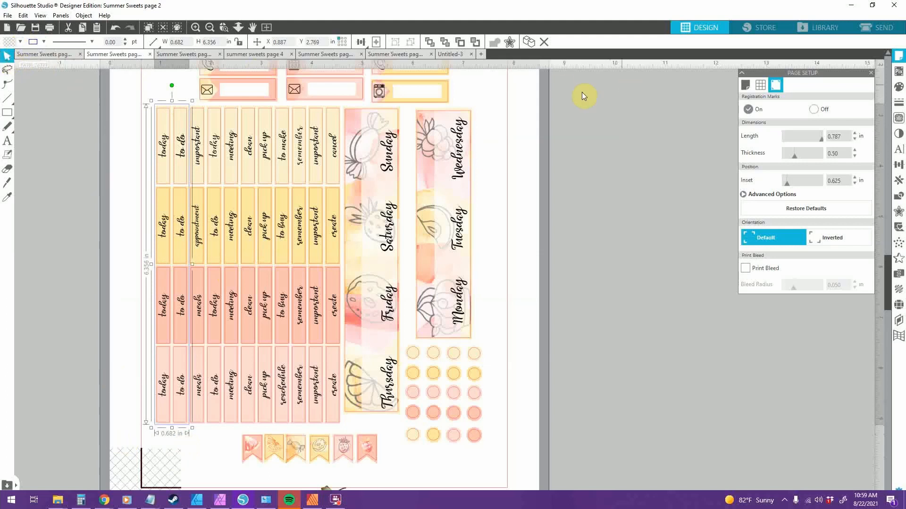
Intersect the page's printed artwork with the rectangle around the "today" and "to do" columns
left_click(492, 121)
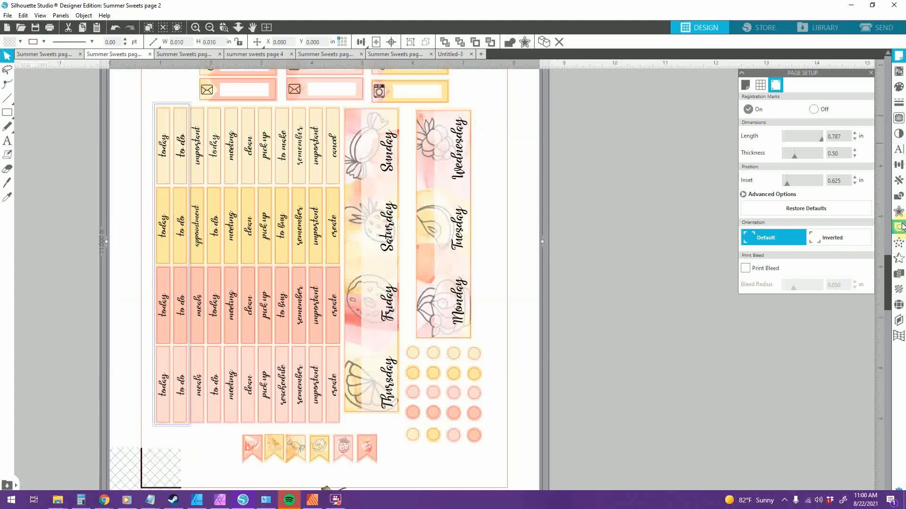
left_click(898, 196)
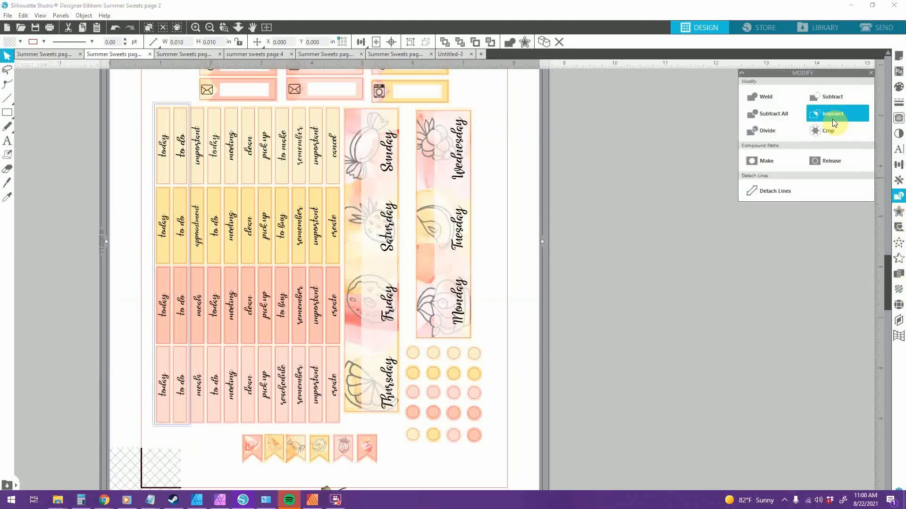
left_click(832, 115)
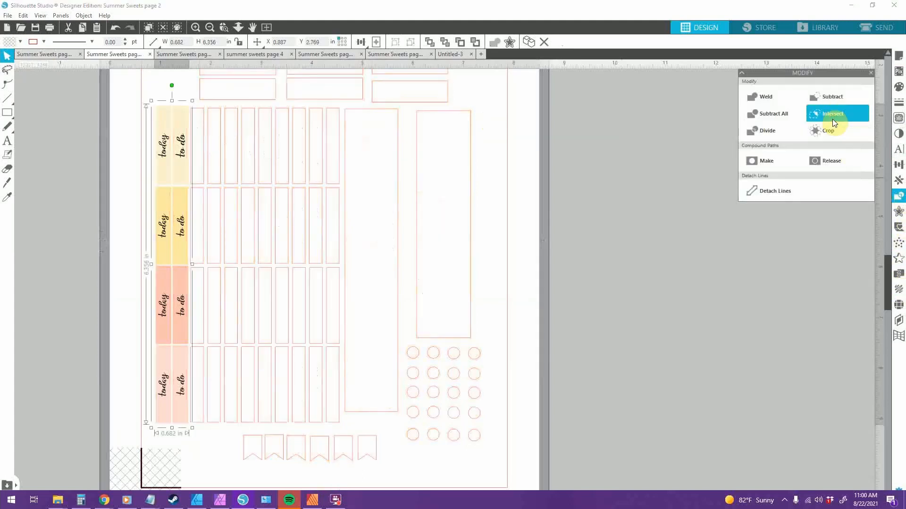
Send the trimmed "today" and "to do" artwork backward behind its cut lines
right_click(182, 236)
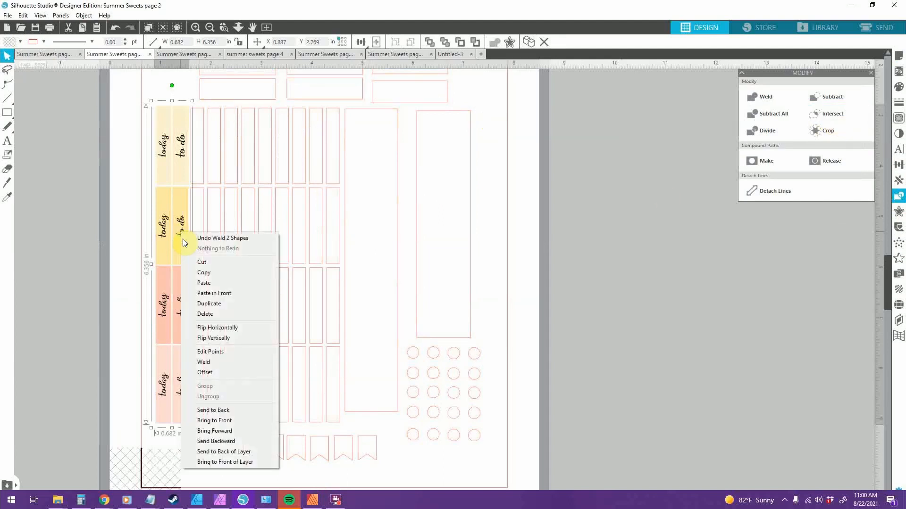
left_click(232, 439)
left_click(62, 374)
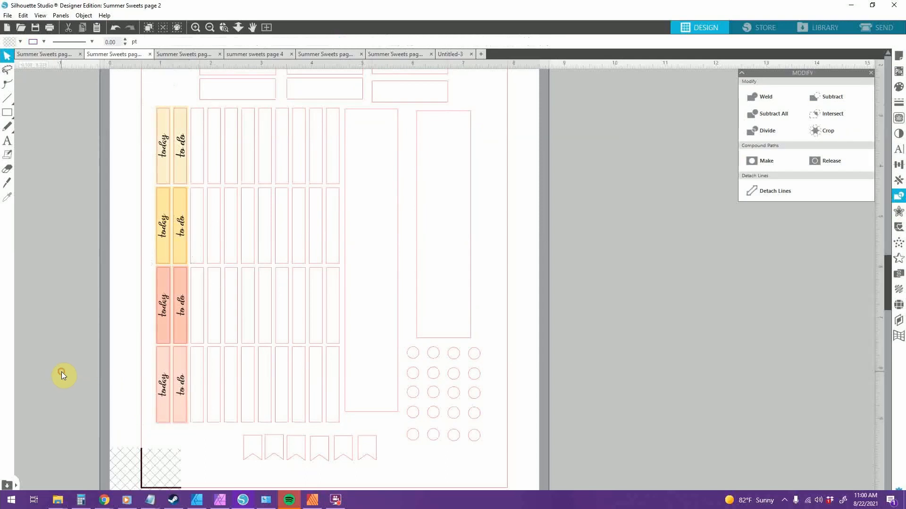
Copy the "today" and "to do" stickers with their cut lines into Untitled-3 and group them there
left_click_drag(148, 95, 189, 435)
key("i")
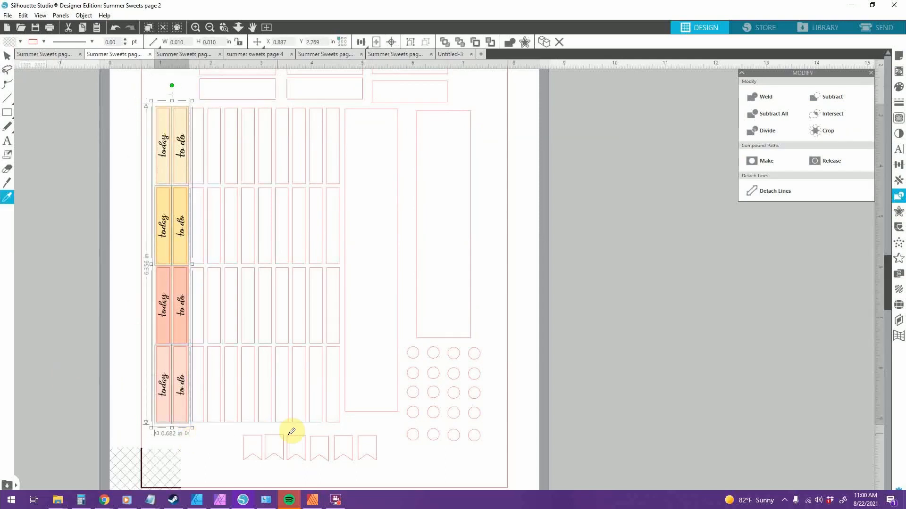
left_click(453, 54)
key("ctrl+v")
left_click_drag(403, 290, 471, 299)
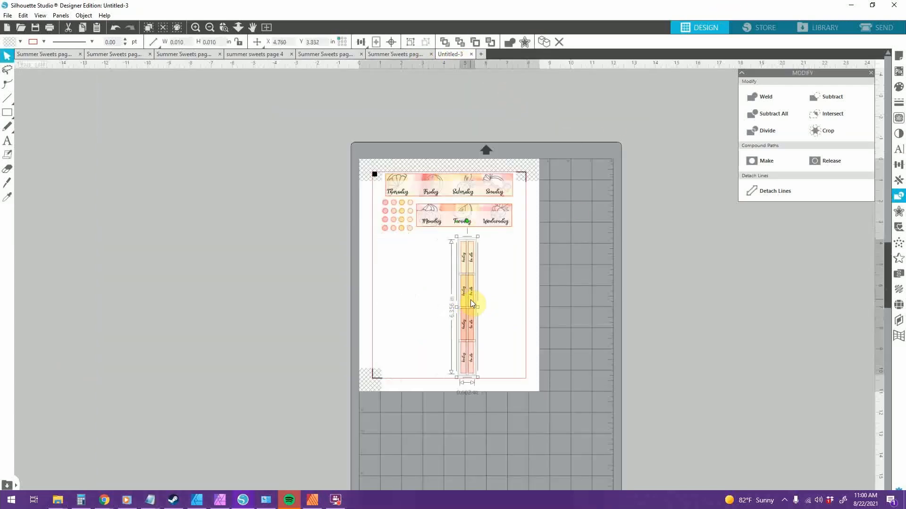
key("i")
right_click(471, 291)
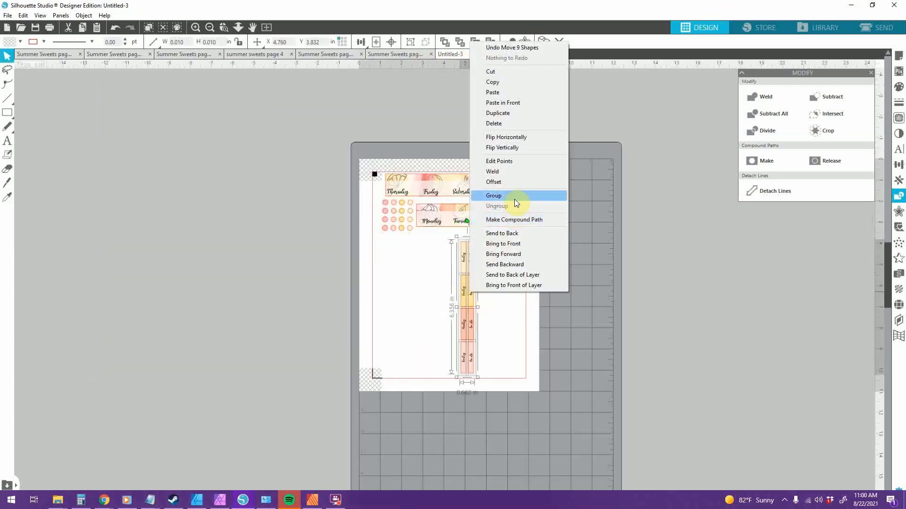
left_click(514, 199)
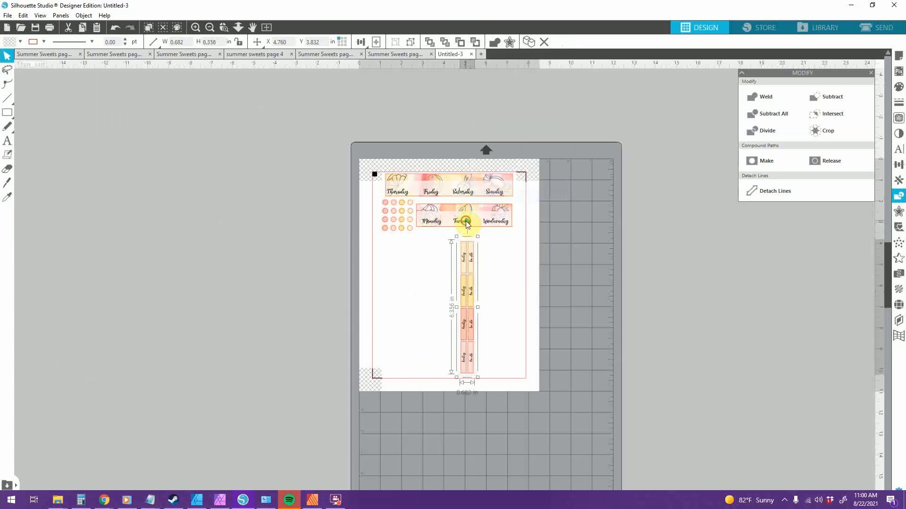
Rotate the "today" and "to do" group to horizontal and place it directly beneath the dots and weekday strips
left_click_drag(465, 221, 554, 310)
left_click_drag(477, 306, 454, 241)
left_click(648, 287)
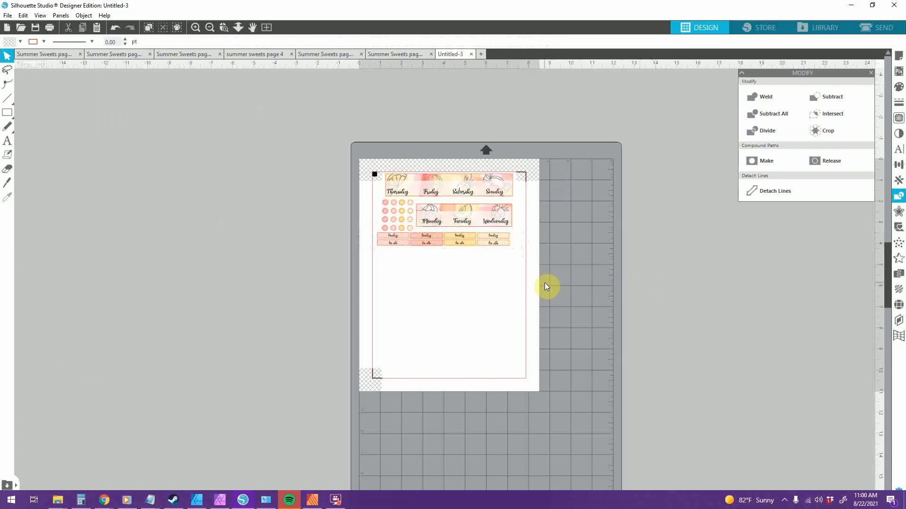
Nudge the "today" and "to do" group slightly left, keeping it just inside the cut border
left_click(199, 28)
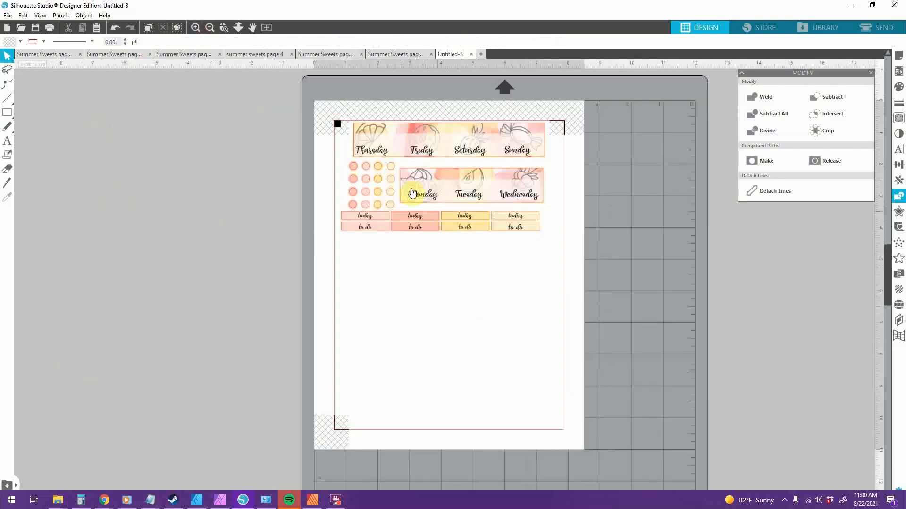
left_click(198, 29)
scroll(378, 182, "up", 3)
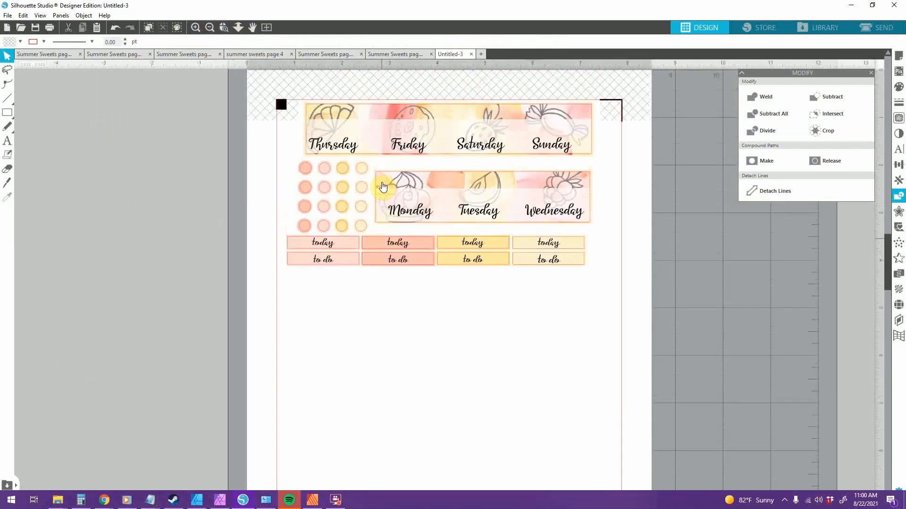
mouse_move(408, 286)
left_mouse_down()
mouse_move(461, 278)
mouse_move(401, 286)
left_mouse_up()
left_click(404, 378)
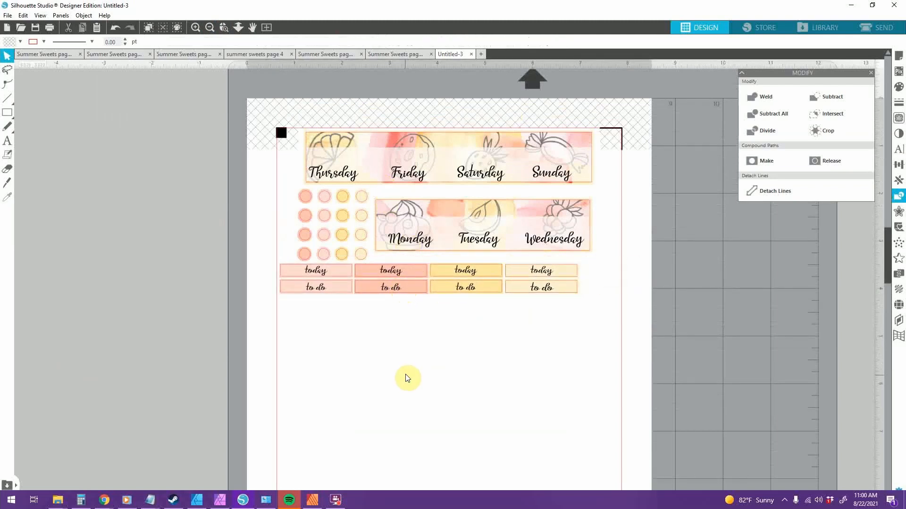
Return to Summer Sweets page 2 and undo the "today" and "to do" trimming to restore the full sticker artwork
left_click(108, 55)
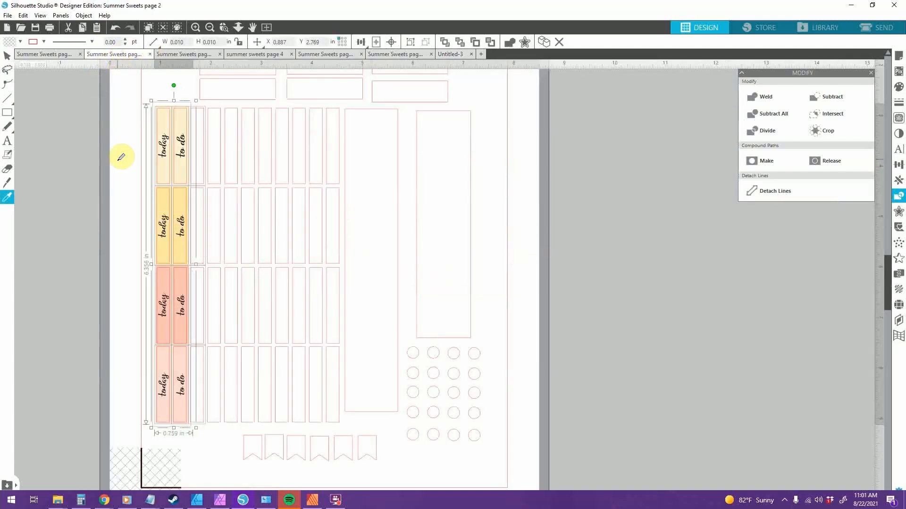
key("ctrl+z")
key("ctrl+z")
key("ctrl+z")
scroll(132, 189, "up", 3)
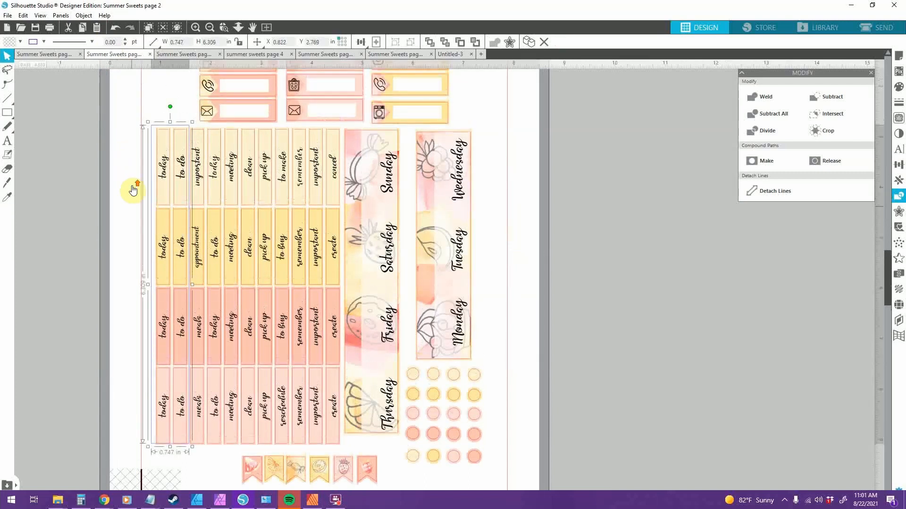
scroll(133, 189, "down", 3)
scroll(133, 191, "up", 4)
scroll(133, 190, "up", 1)
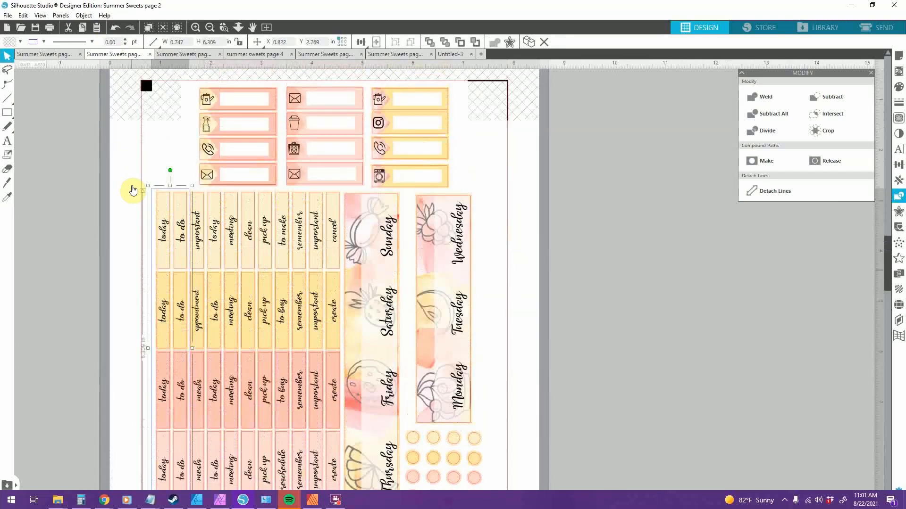
Check the layout so far in Untitled-3, then close the Summer Sweets page 2 document
scroll(133, 189, "down", 1)
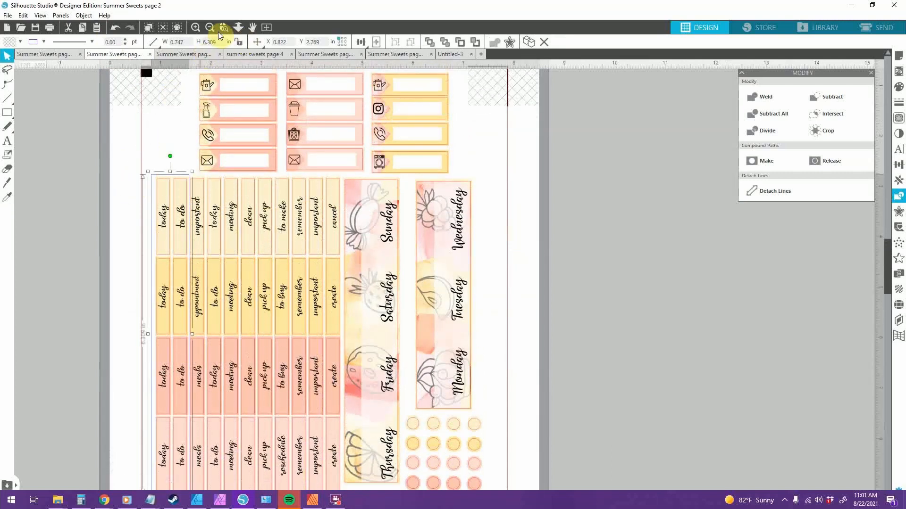
left_click(210, 28)
left_click(455, 55)
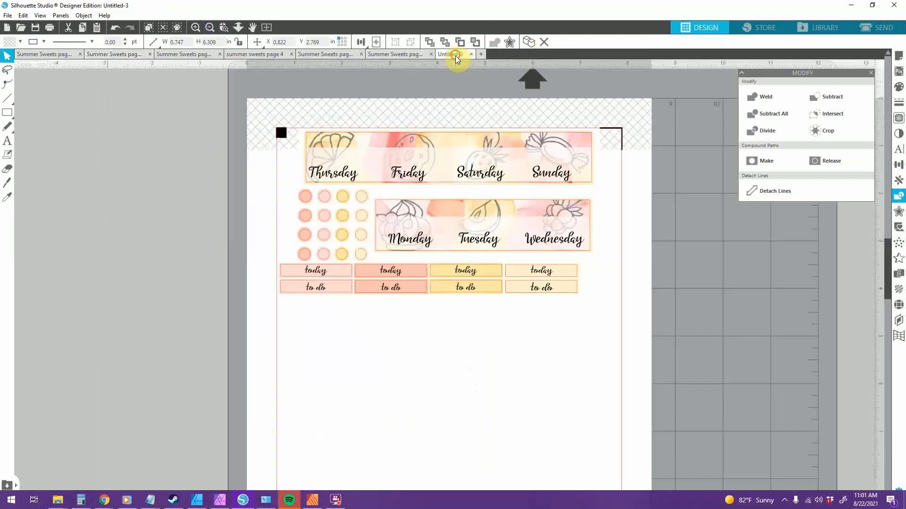
left_click(210, 27)
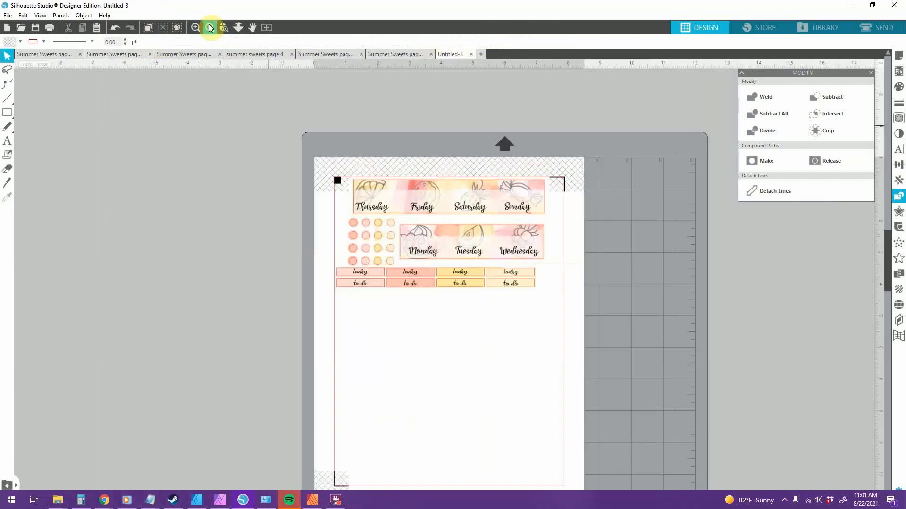
left_click(133, 55)
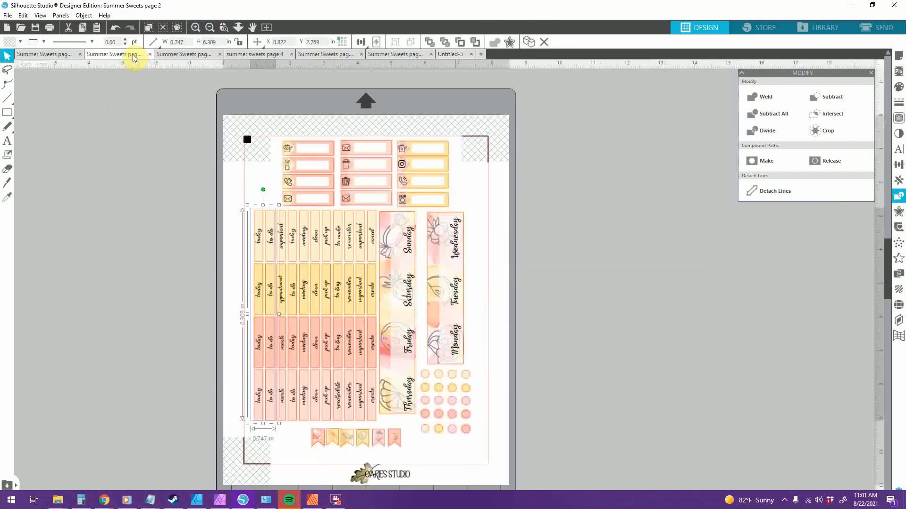
left_click(150, 55)
left_click(525, 176)
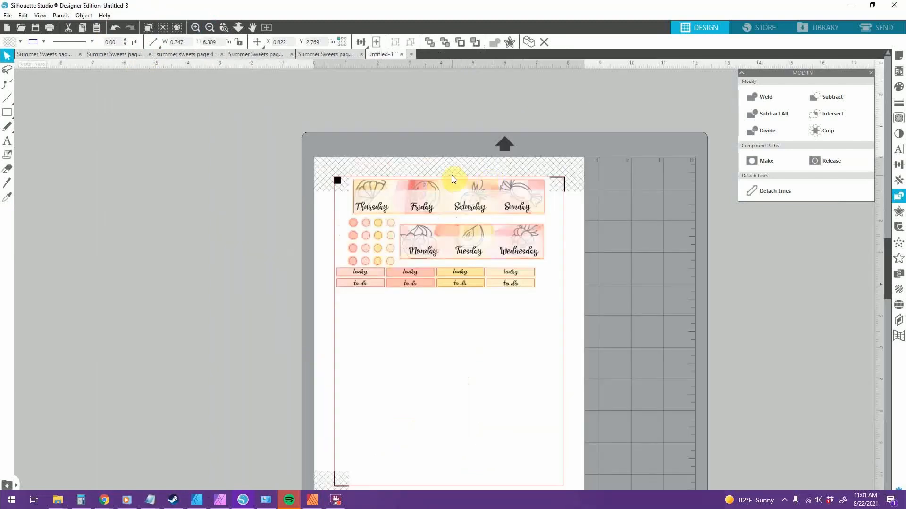
On Summer Sweets page 3, draw a blue-outlined rectangle about 3.25 × 2.75 in around the pineapple and candy picture
left_click(121, 55)
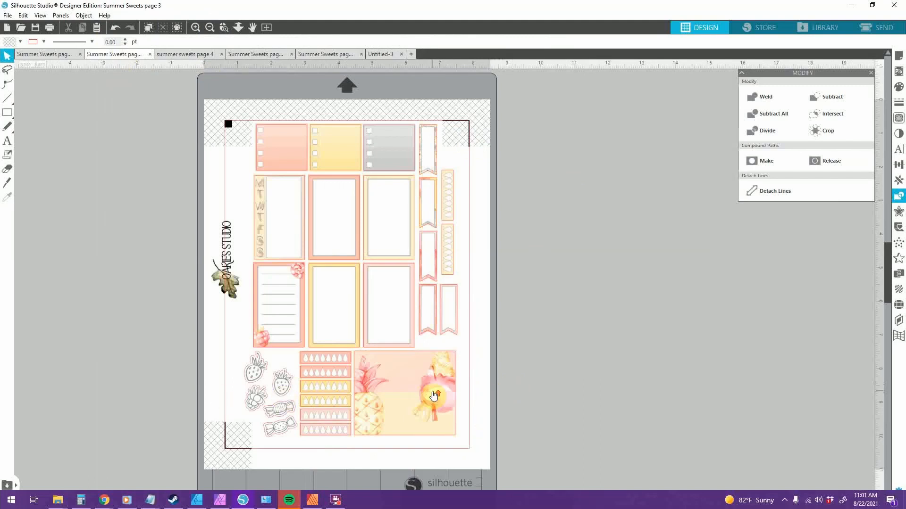
scroll(432, 397, "up", 1)
scroll(433, 397, "down", 1)
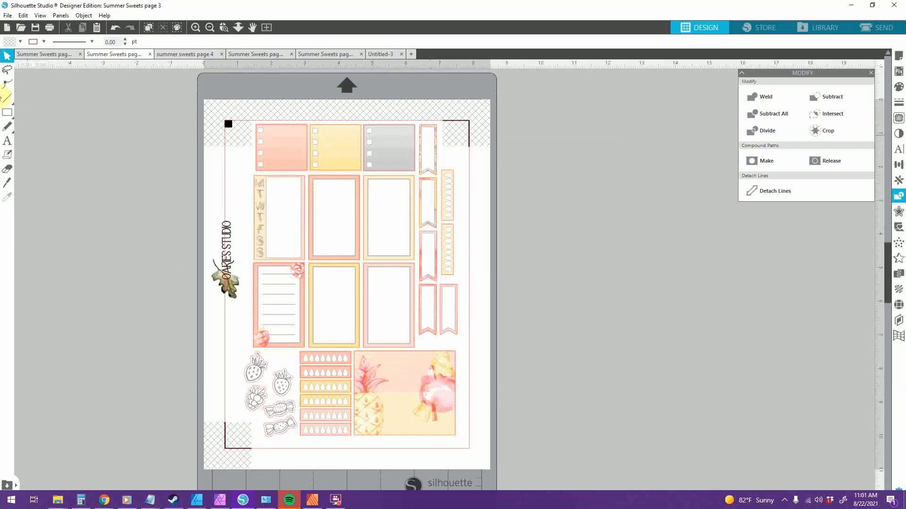
left_click(7, 112)
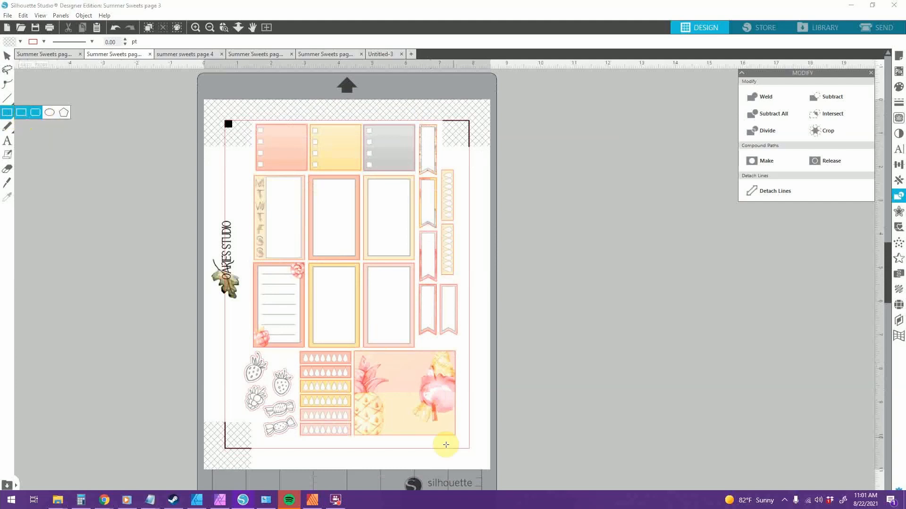
left_click_drag(461, 440, 352, 349)
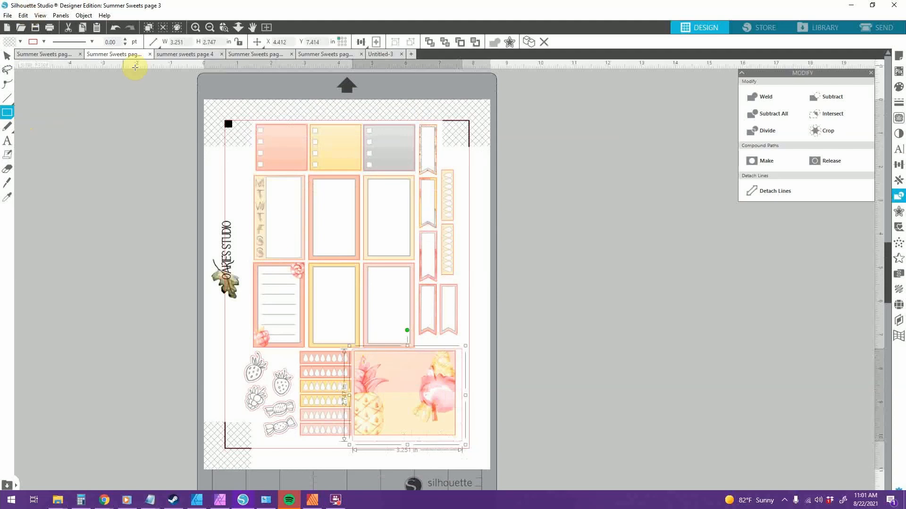
left_click(43, 41)
left_click(32, 57)
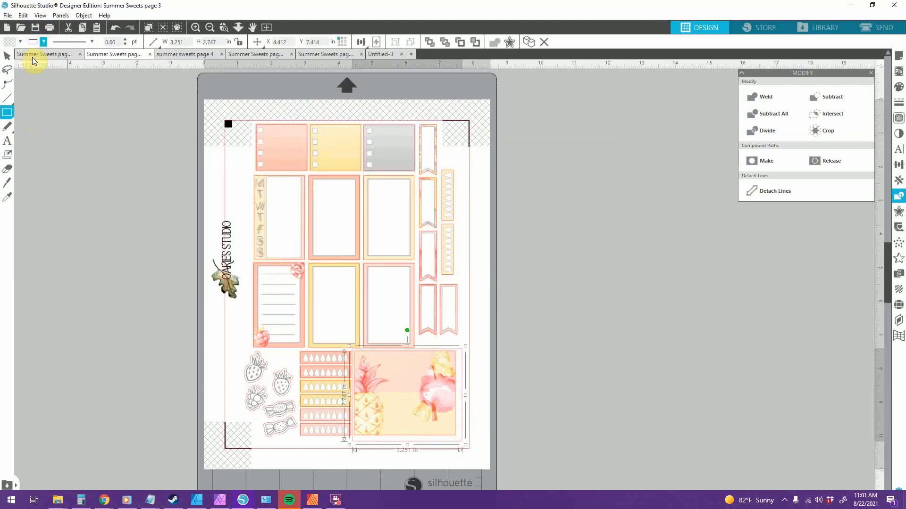
left_click(8, 55)
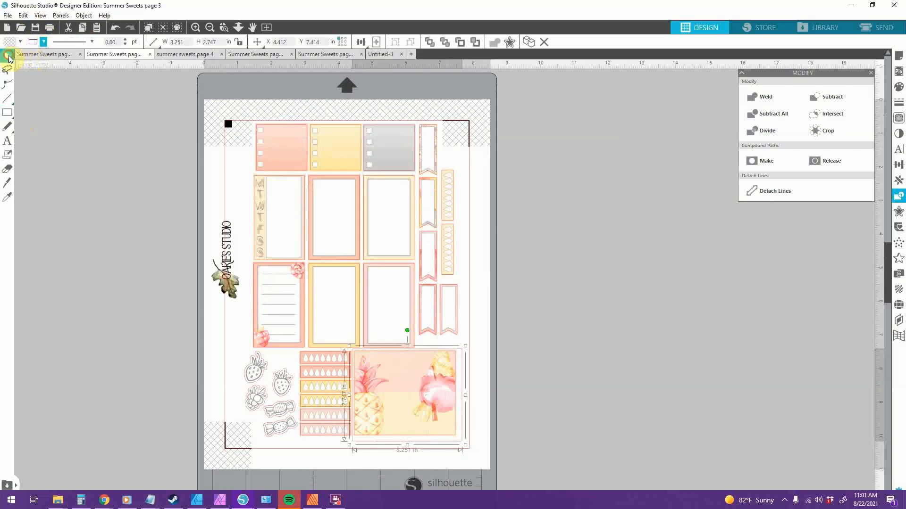
Try to intersect the rectangle with the full page artwork, and undo the operation
left_click(465, 209)
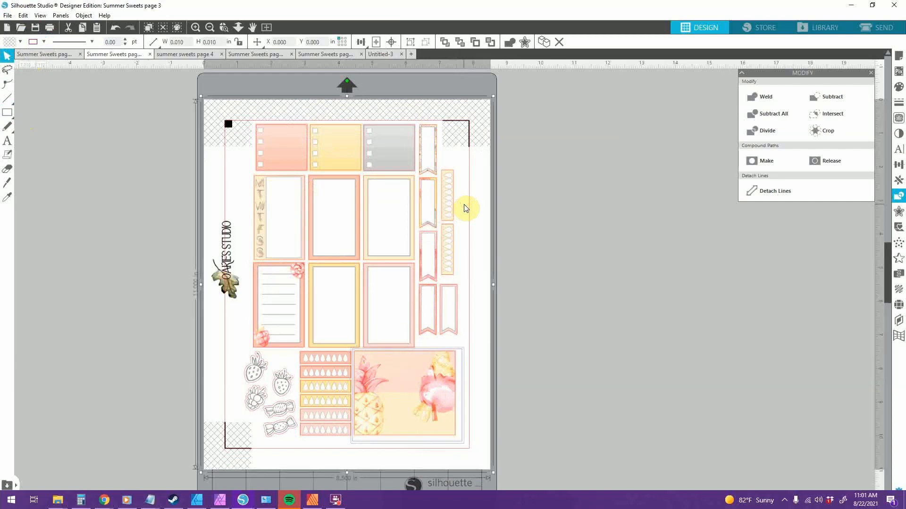
left_click(829, 117)
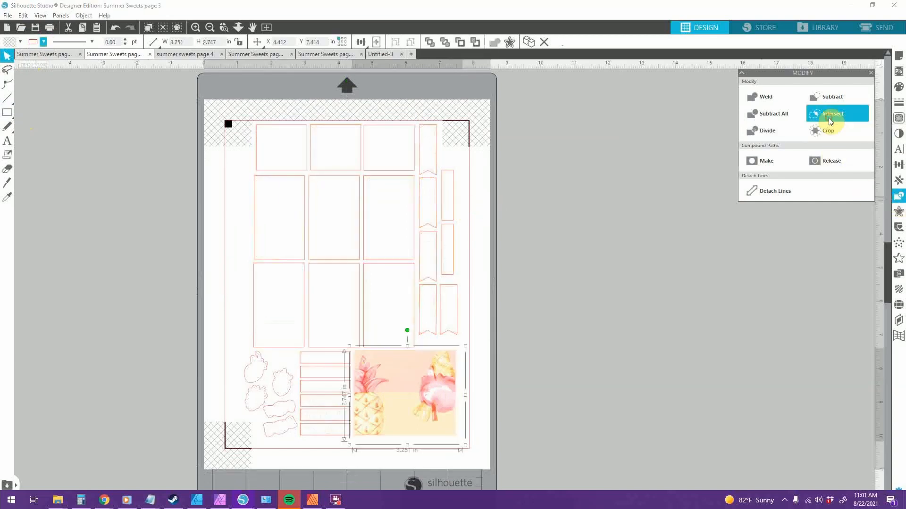
key("ctrl+z")
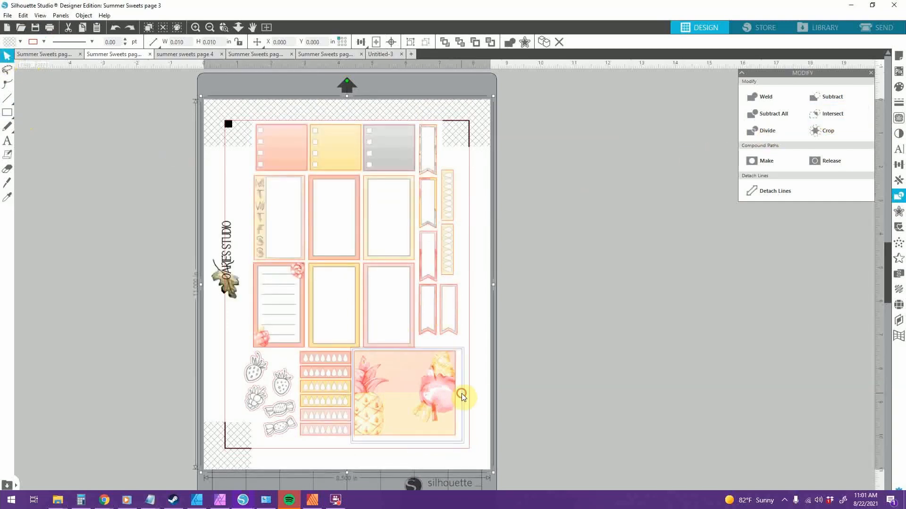
Try sending the rectangle to the back and moving the page artwork aside, and undo these changes
left_click(460, 444)
left_click(460, 444)
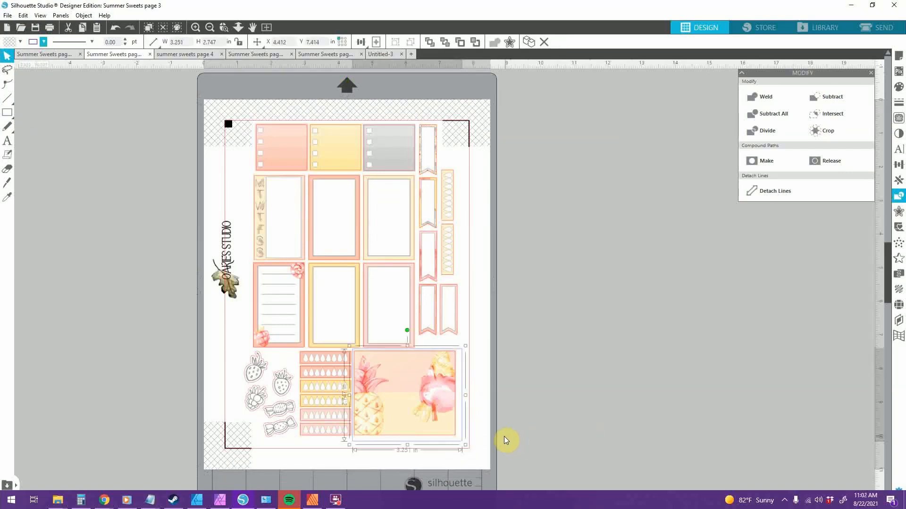
key("i")
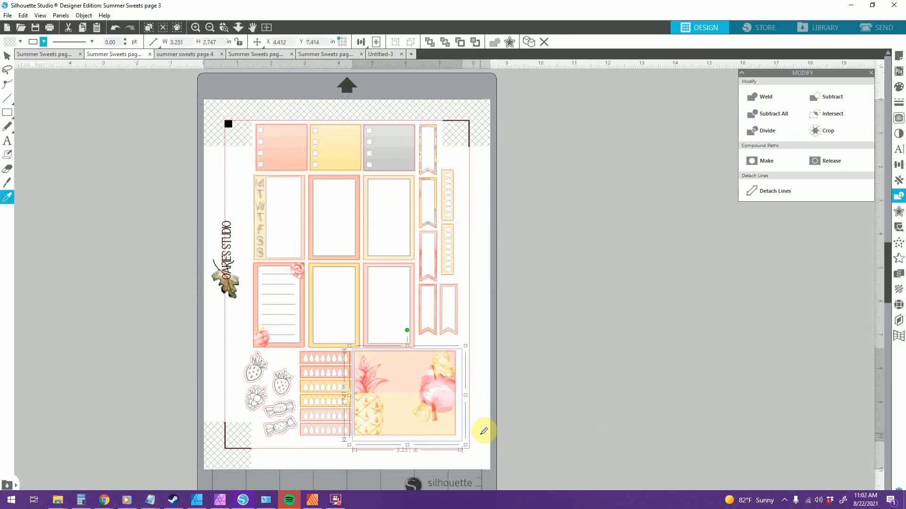
key("v")
right_click(473, 433)
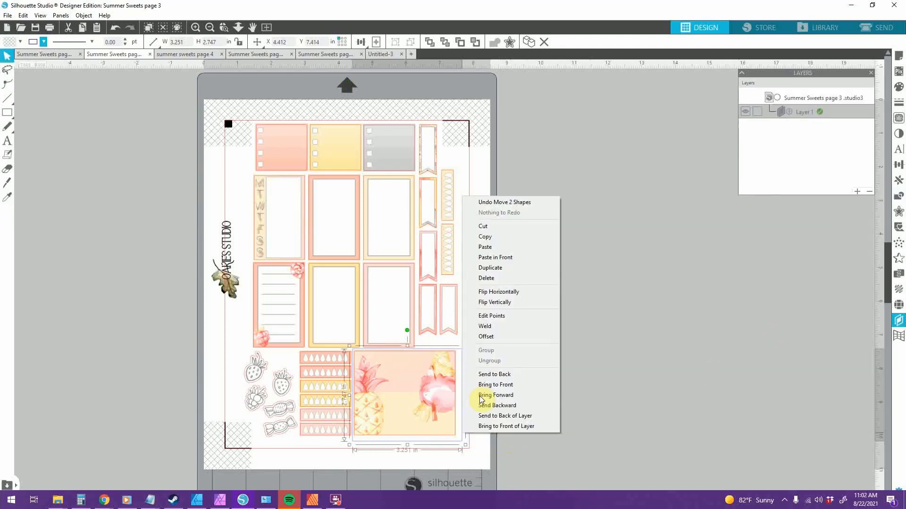
left_click(496, 374)
left_click(569, 386)
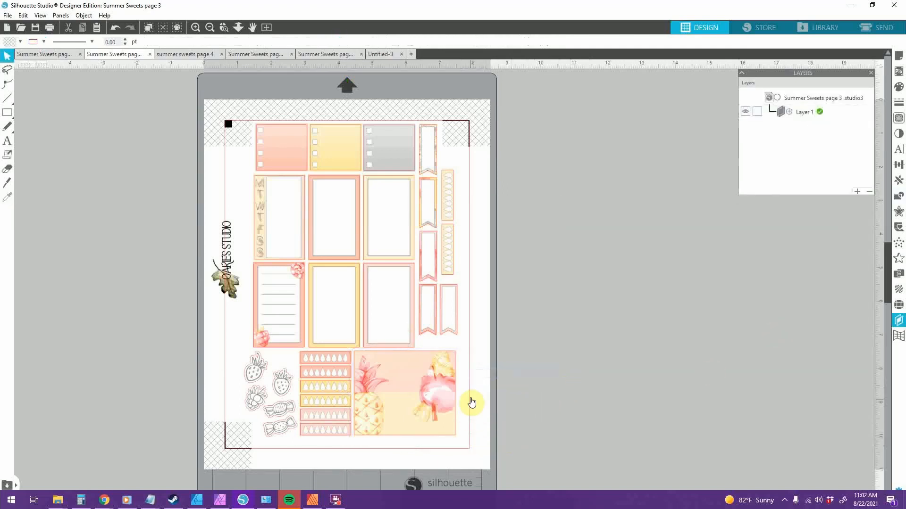
left_click_drag(479, 404, 822, 406)
key("ctrl+z")
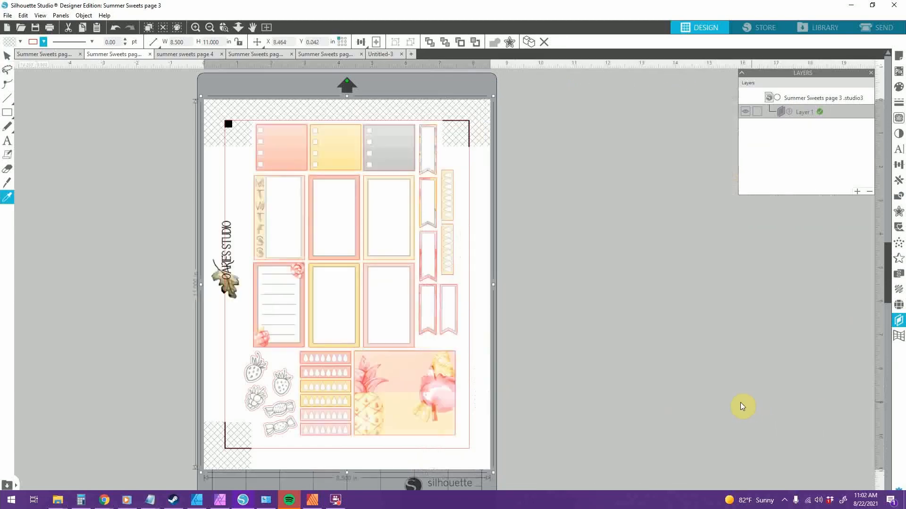
key("ctrl+z")
key("ctrl+z")
key("ctrl+z")
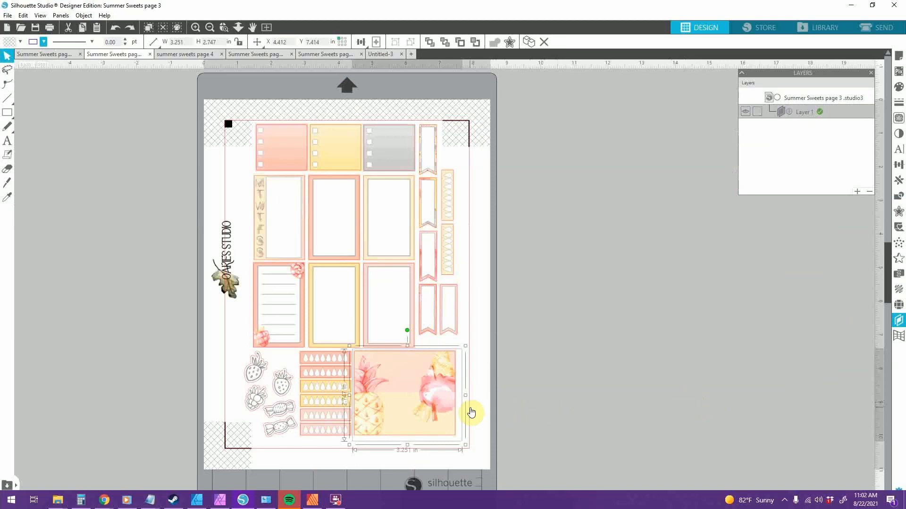
Select the rectangle together with the page artwork and intersect them to isolate the pineapple and candy picture
left_click(486, 406, "shift")
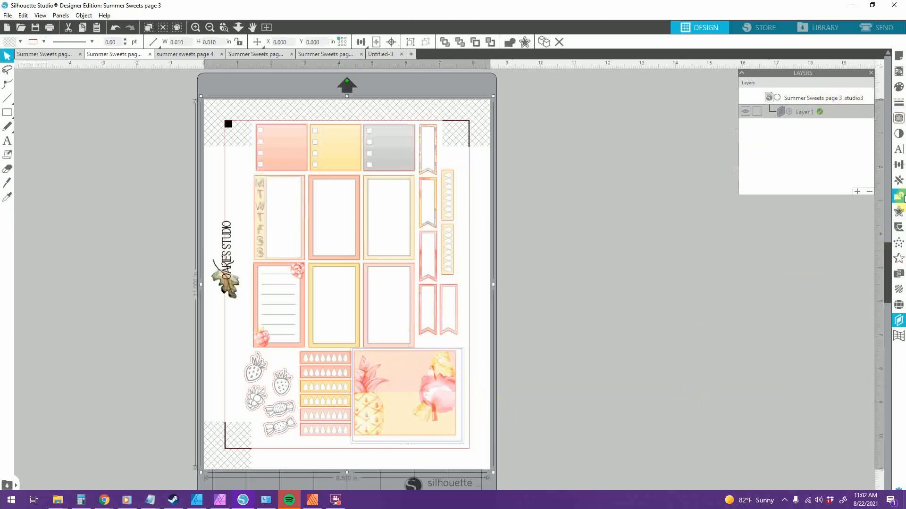
left_click(899, 196)
left_click(827, 121)
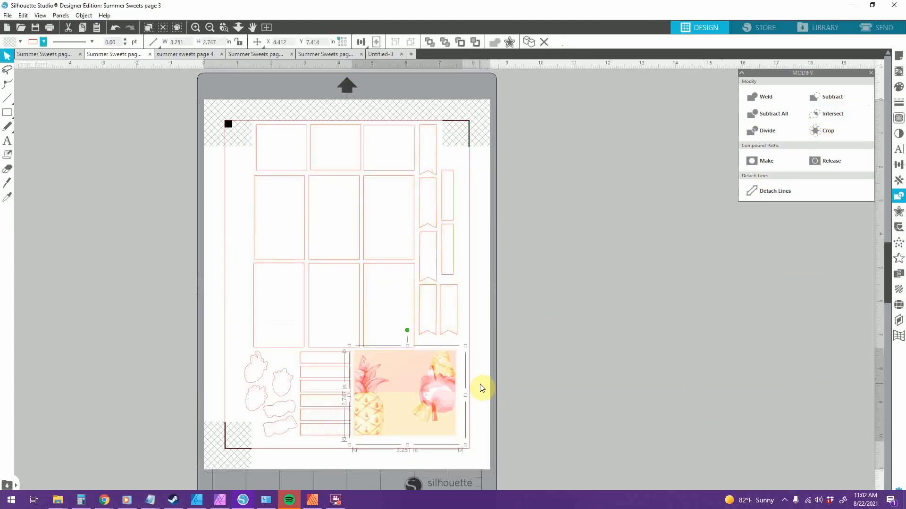
Send the isolated pineapple and candy picture to the back, behind its cut line
right_click(480, 384)
left_click(478, 349)
left_click(453, 346)
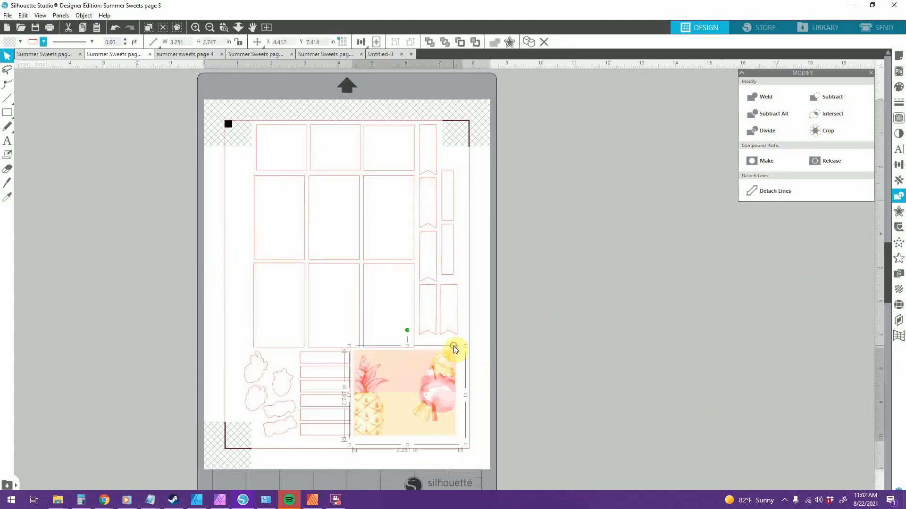
right_click(443, 370)
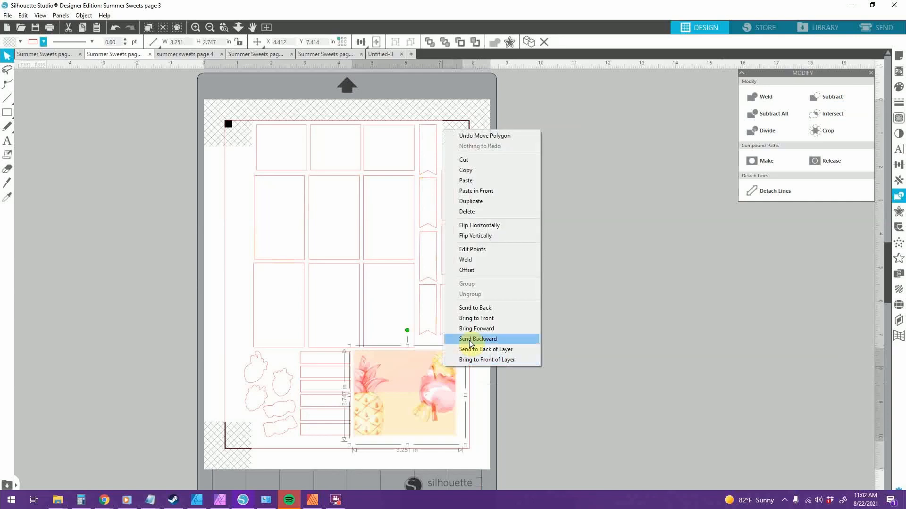
left_click(490, 308)
left_click(616, 446)
Copy the pineapple and candy picture with its cut line and paste both into Untitled-3
left_click_drag(481, 455, 348, 343)
left_click(529, 416)
left_click(433, 432)
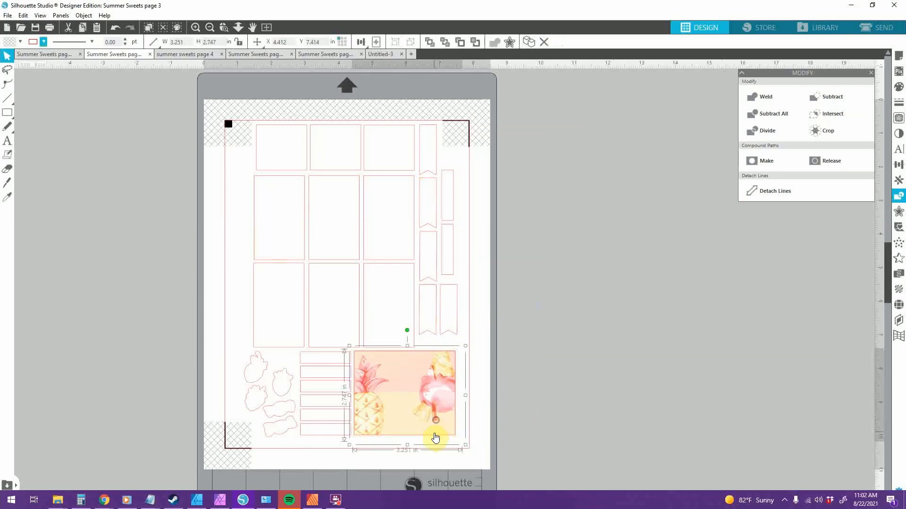
left_click(434, 435)
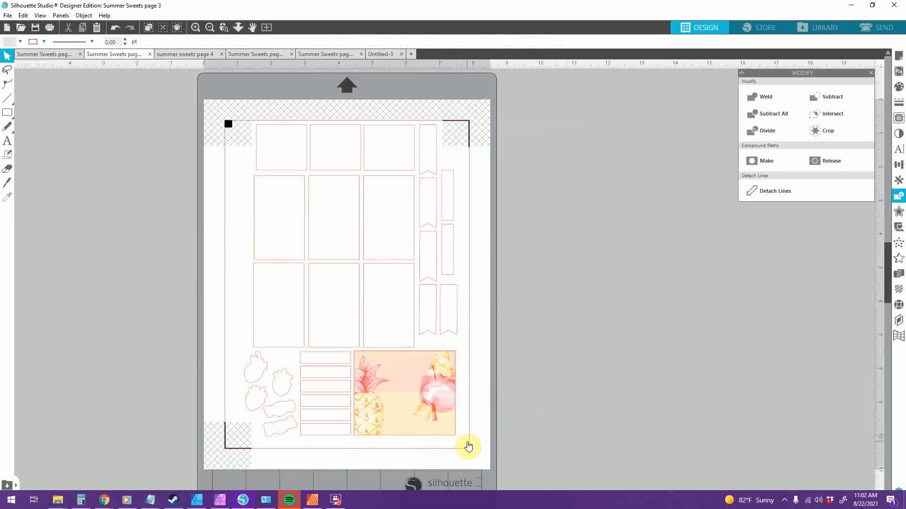
left_click_drag(478, 452, 351, 350)
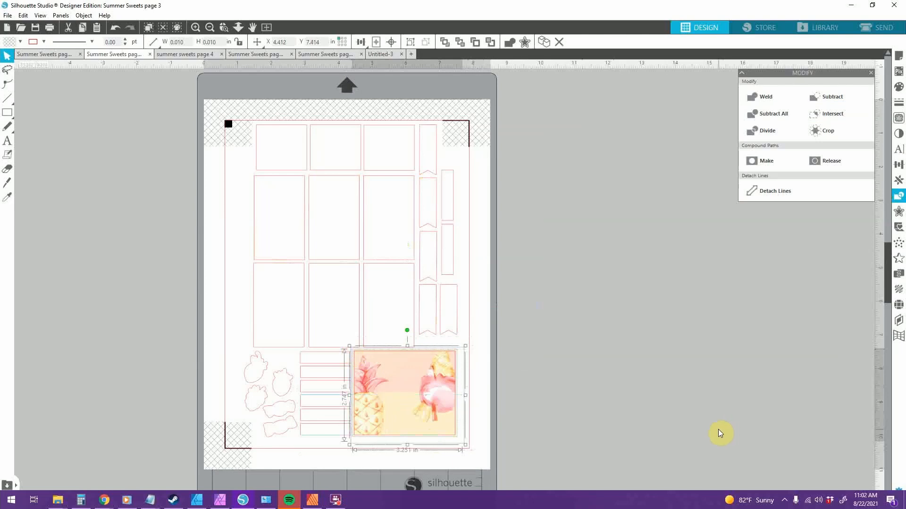
key("ctrl+c")
left_click(380, 54)
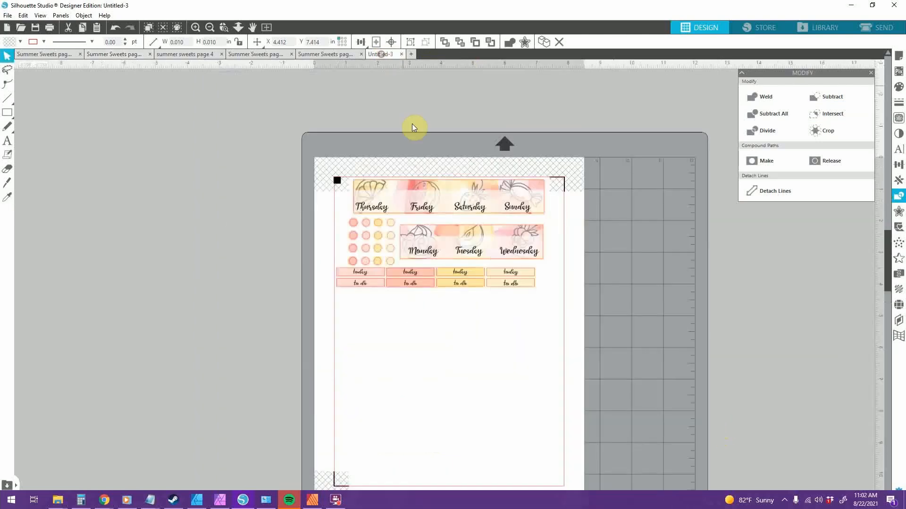
key("ctrl+v")
Place the pasted picture directly beneath the "to do" row and group it with its cut line
left_click_drag(558, 482, 389, 319)
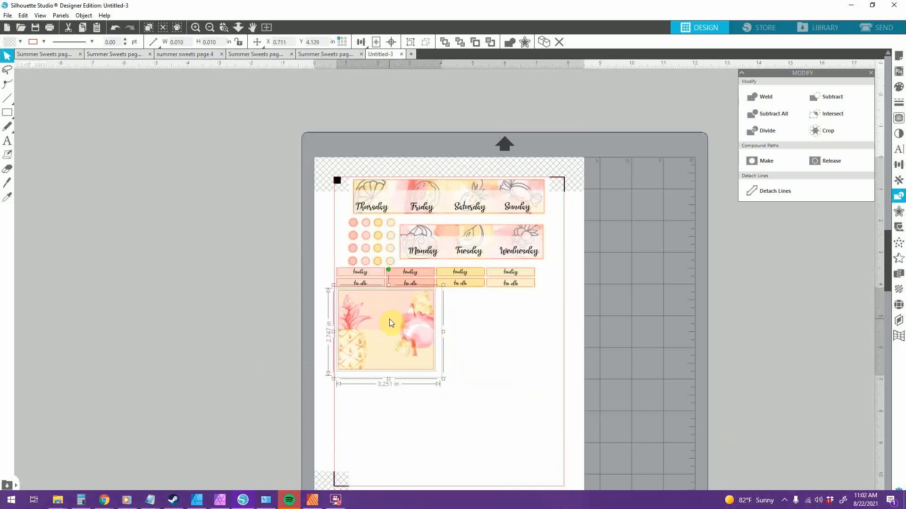
key("i")
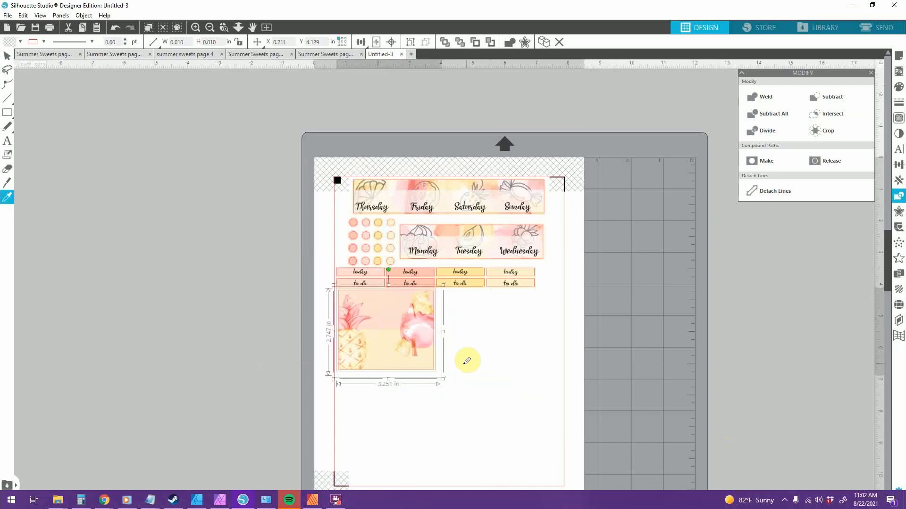
left_click(461, 360)
right_click(375, 332)
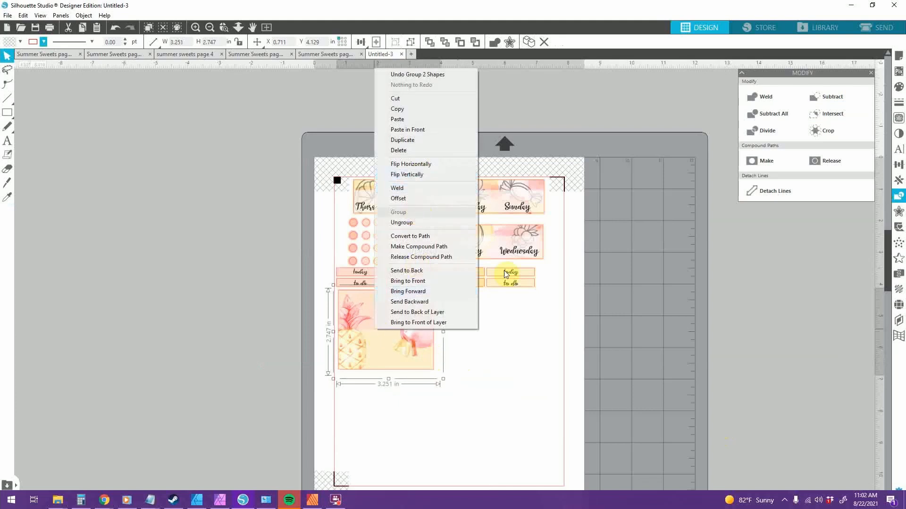
left_click(628, 410)
Nudge the grouped picture left to X 0.637, just inside the cut border
mouse_move(410, 346)
left_mouse_down()
mouse_move(409, 354)
mouse_move(408, 346)
left_mouse_up()
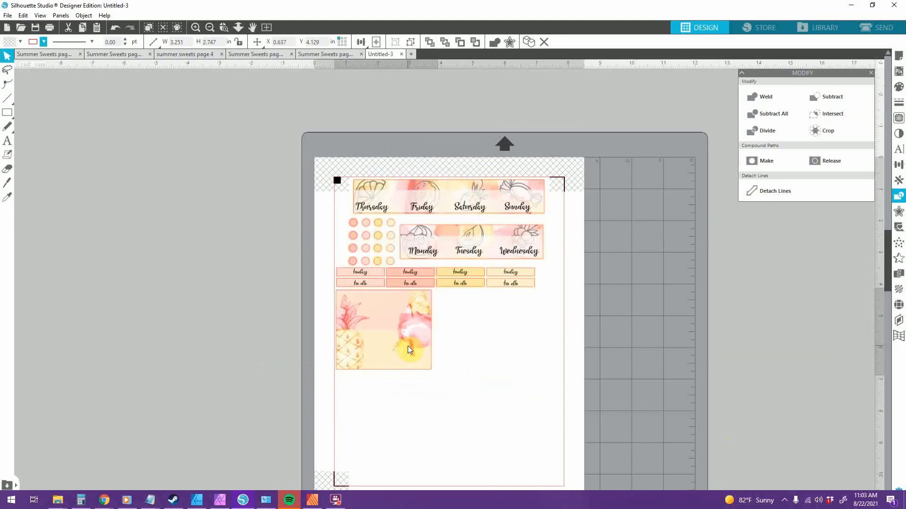
left_click(548, 391)
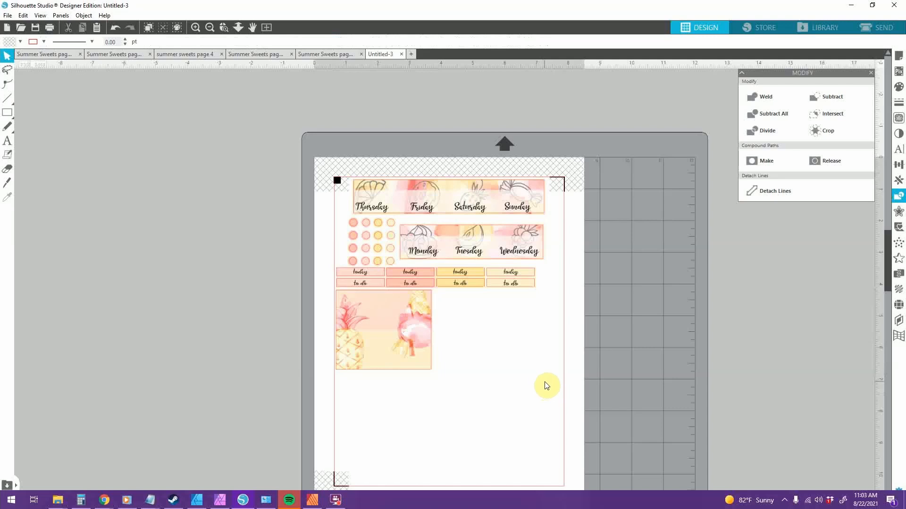
scroll(546, 386, "down", 1)
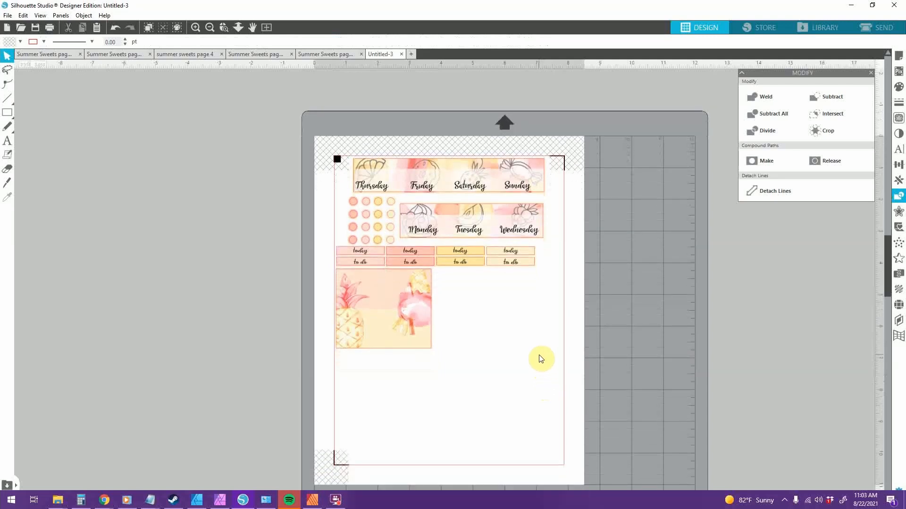
Return to Summer Sweets page 3 and undo the picture extraction until the full page artwork is restored
left_click(132, 54)
key("ctrl+z")
key("ctrl+z")
key("ctrl+z")
key("ctrl+z")
key("ctrl+z")
key("ctrl+z")
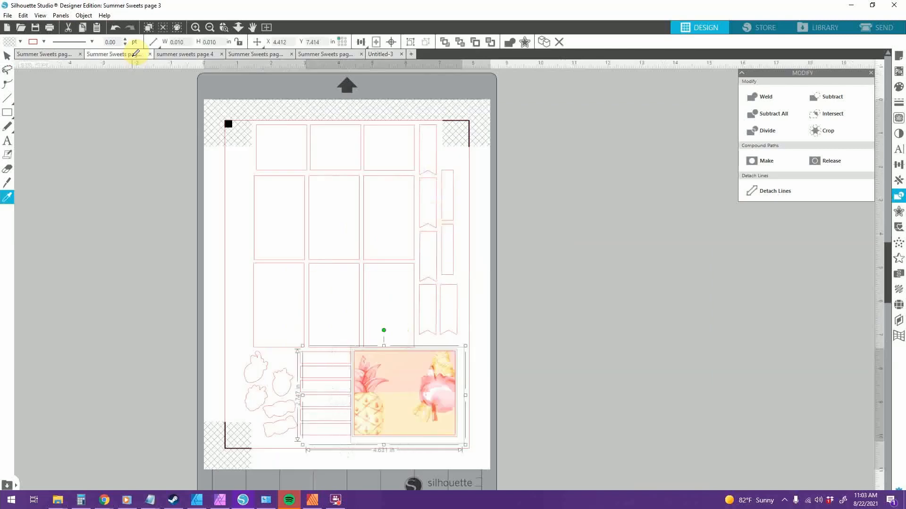
key("ctrl+z")
key("ctrl+z")
key("ctrl+z")
key("ctrl+z")
key("ctrl+z")
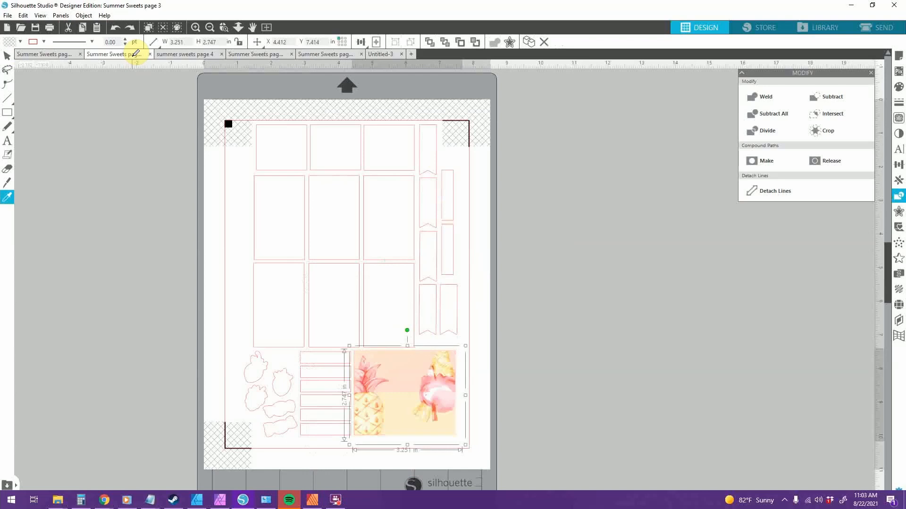
key("ctrl+z")
key("ctrl+z")
key("ctrl+z")
key("ctrl+z")
key("ctrl+z")
key("ctrl+z")
key("ctrl+z")
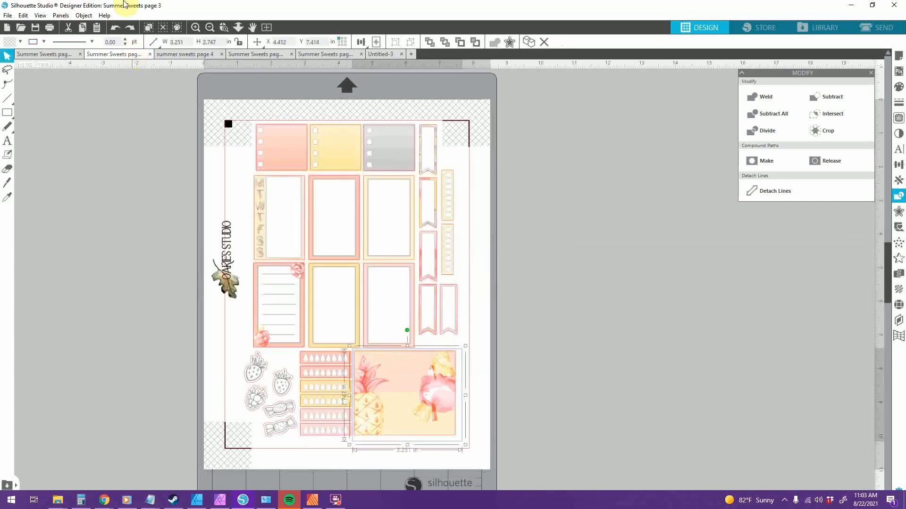
left_click(637, 309)
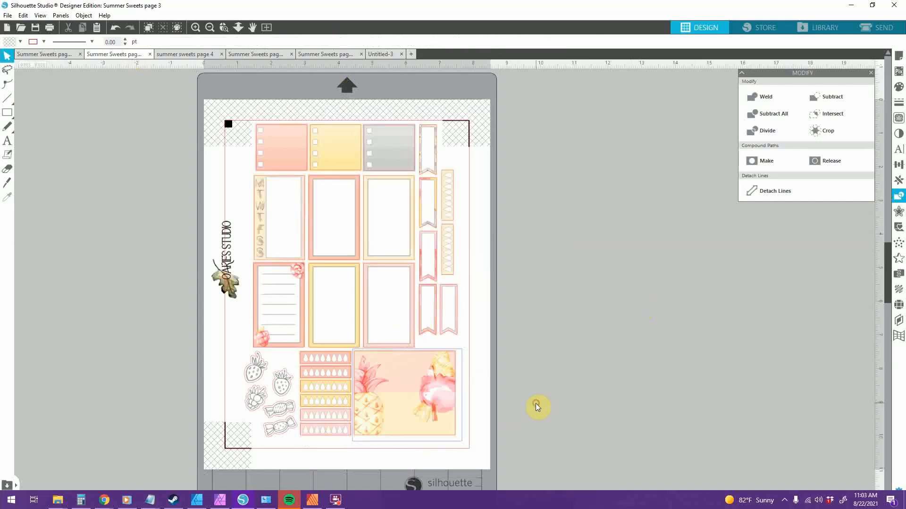
Draw a rectangle about 1.71 × 2.82 in around the outlined berry and candy stickers on page 3
left_click(7, 112)
left_click(43, 41)
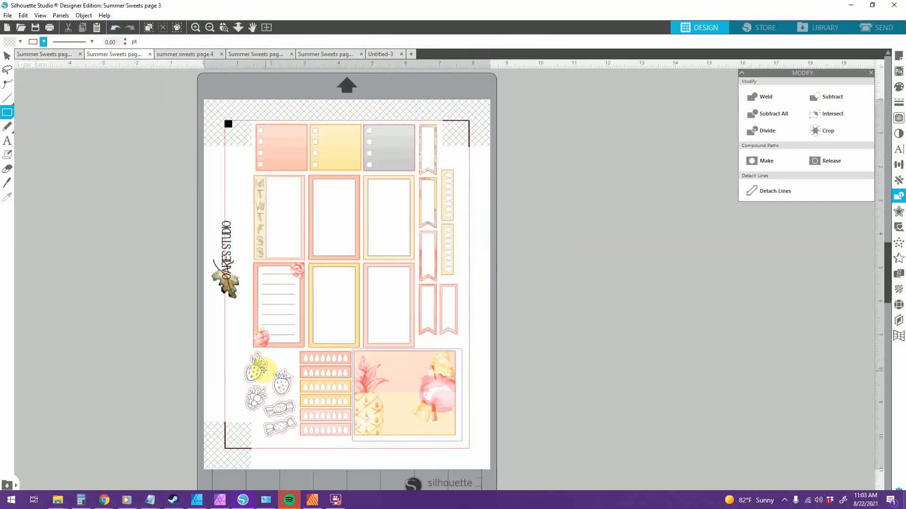
left_click_drag(239, 349, 298, 444)
key("v")
Intersect the page artwork with the rectangle around the berries and candies, and send the isolated piece behind its cut lines
left_click(231, 210)
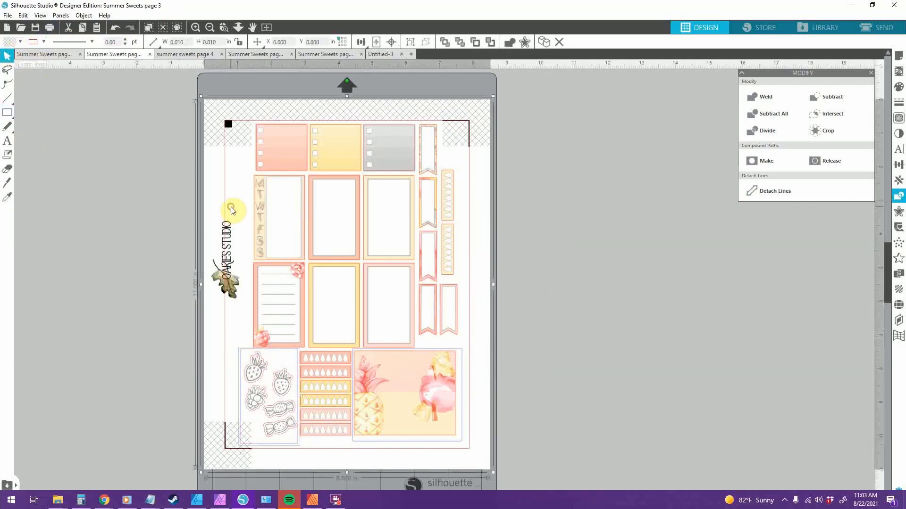
right_click(231, 207)
left_click(831, 118)
right_click(214, 352)
right_click(234, 328)
left_click(202, 398)
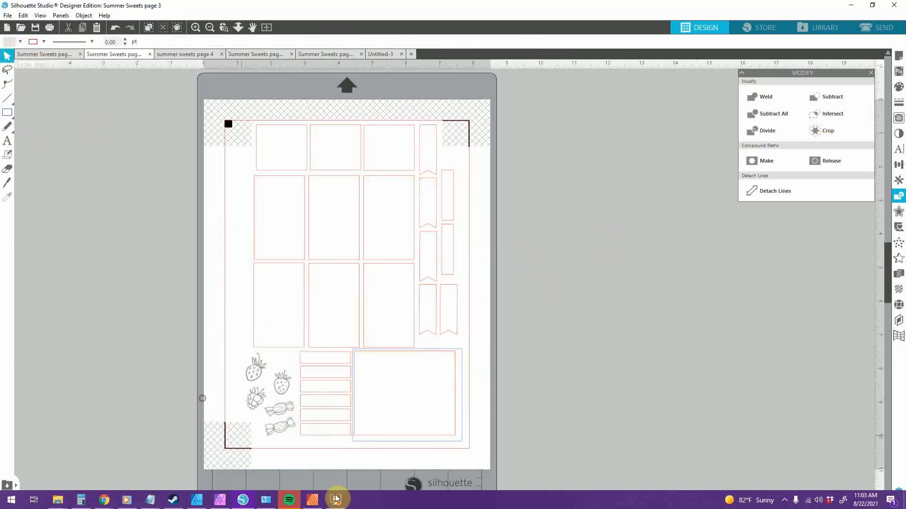
left_click(285, 424)
right_click(285, 424)
left_click(330, 376)
left_click(344, 465)
Select the isolated berry and candy stickers together with their cut lines, leaving the neighbouring strips' cut lines out of the selection
left_click_drag(237, 341, 301, 457)
left_click(326, 363, "shift")
left_click(302, 347, "shift")
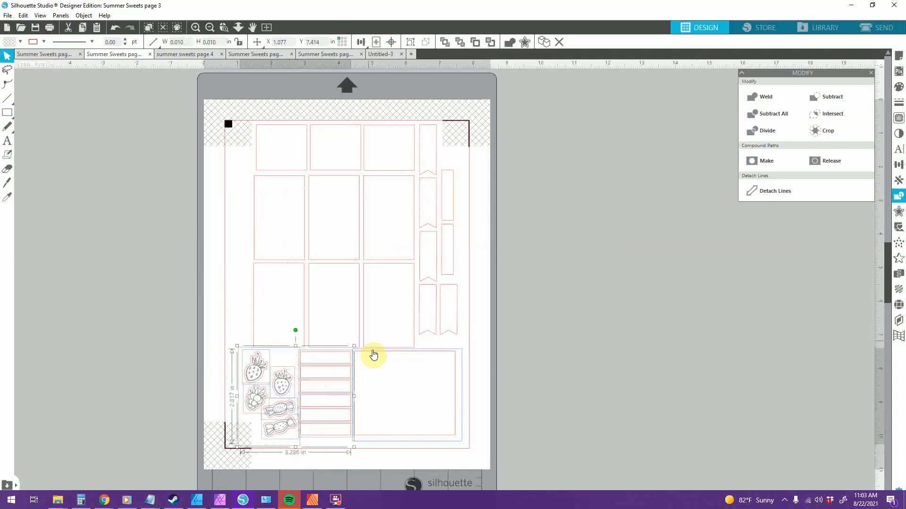
left_click(323, 433, "shift")
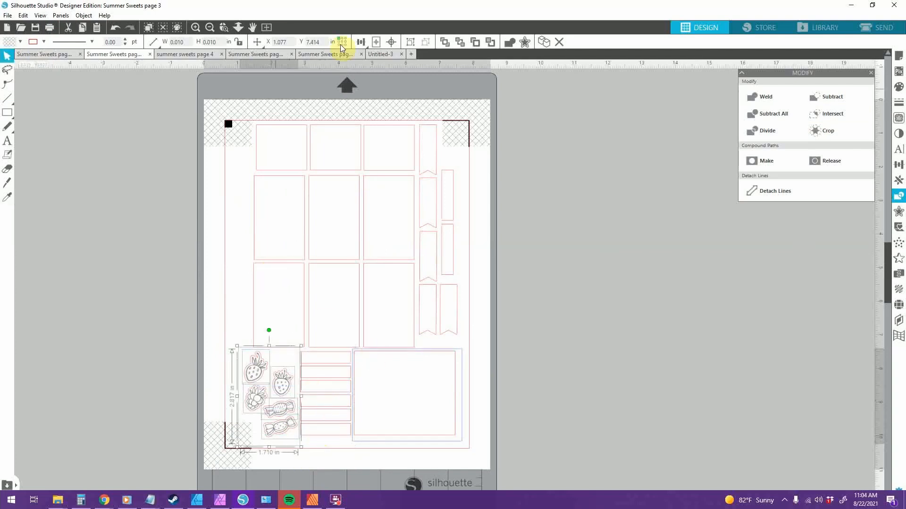
Copy the berry and candy stickers into Untitled-3 and place them beside the pineapple picture
key("ctrl+c")
left_click(381, 54)
key("ctrl+v")
left_click_drag(443, 453, 467, 293)
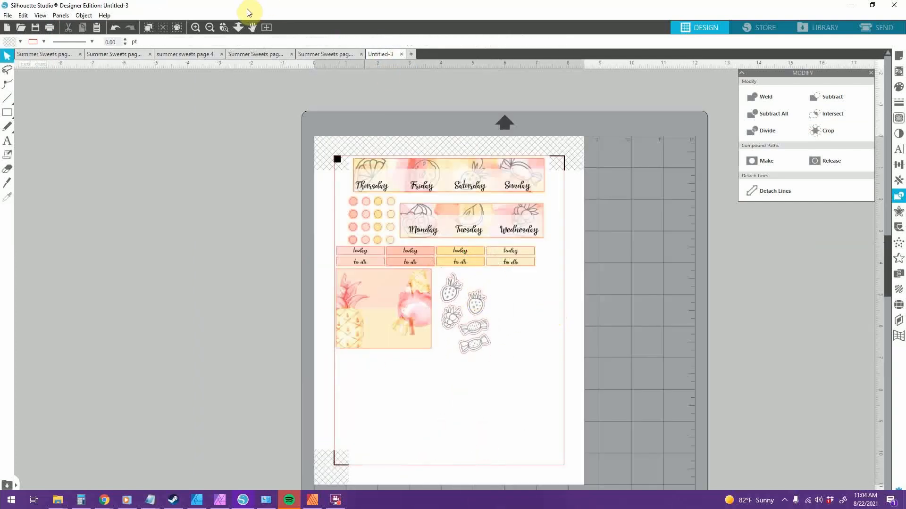
Return to page 3 and reposition the selection rectangle around the lined list and yellow frame boxes, resizing it to about 3.265 × 2.803 in
left_click(120, 54)
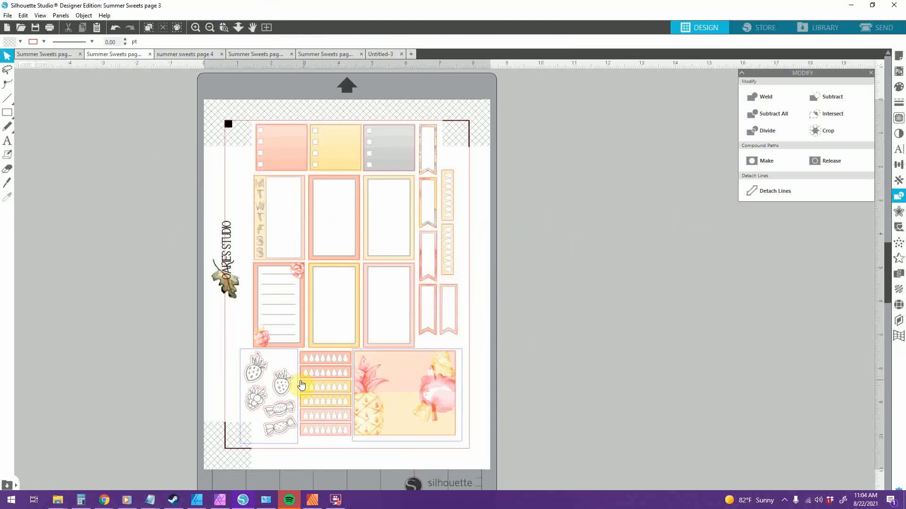
left_click_drag(242, 108, 308, 220)
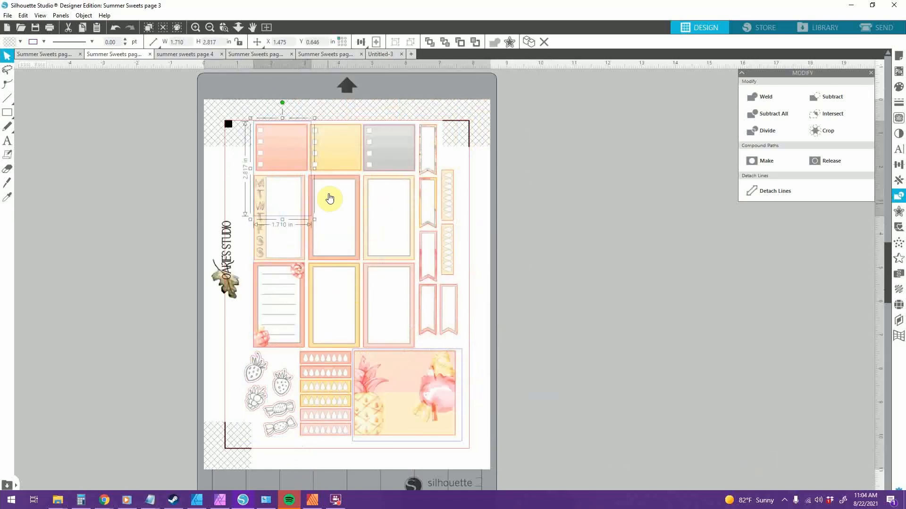
left_click_drag(312, 216, 310, 357)
left_click_drag(312, 308, 365, 308)
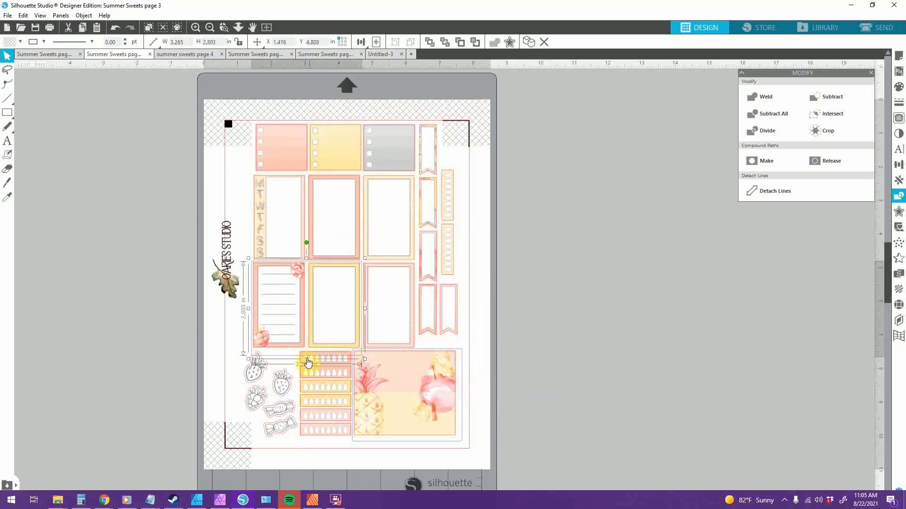
Trim the page artwork to the rectangle around the lined list and yellow frame boxes, and send it behind the cut lines
right_click(219, 186)
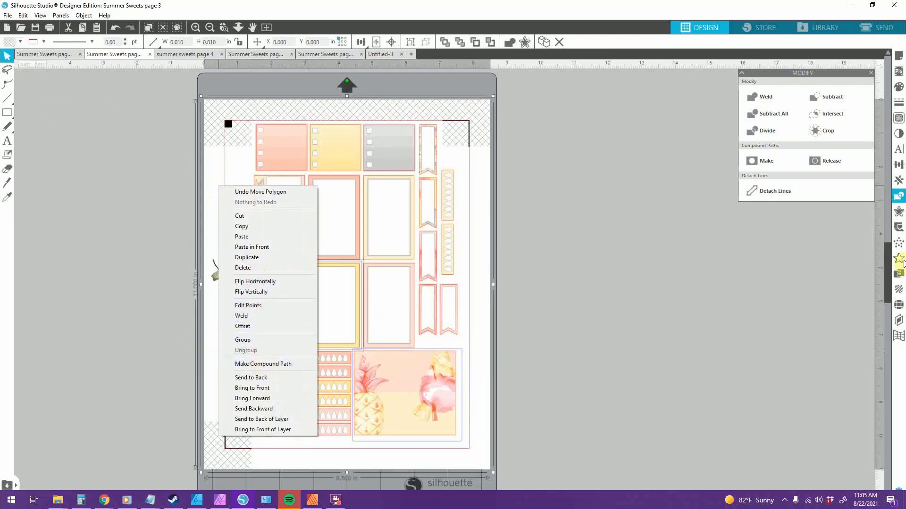
left_click(828, 131)
left_click(201, 312)
right_click(272, 311)
left_click(324, 251)
Select the lined list and yellow frame boxes with their cut lines, excluding all neighbouring cut lines from the selection
left_click_drag(219, 250, 366, 357)
left_click(303, 222, "shift")
left_click(337, 176, "shift")
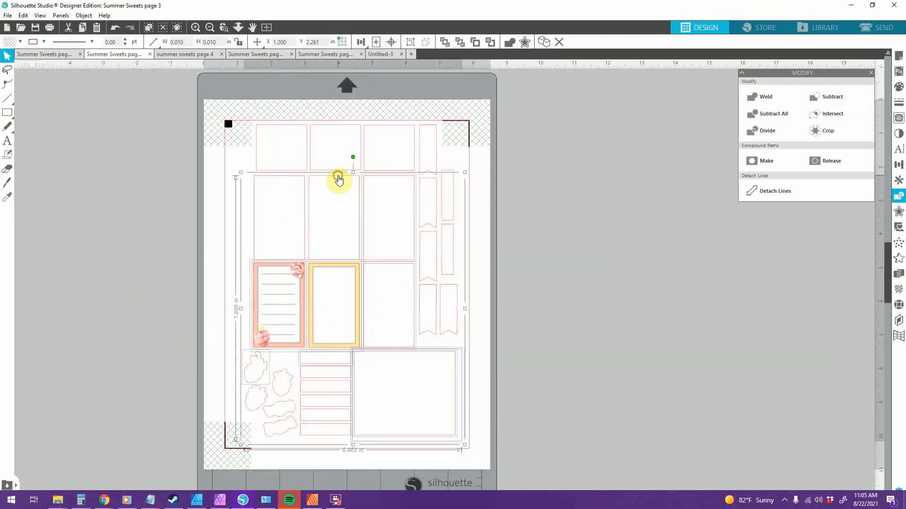
left_click(377, 176, "shift")
left_click(382, 264, "shift")
left_click(267, 363, "shift")
left_click(326, 366, "shift")
left_click(376, 349, "shift")
left_click(461, 353, "shift")
left_click(329, 363, "shift")
left_click(316, 378, "shift")
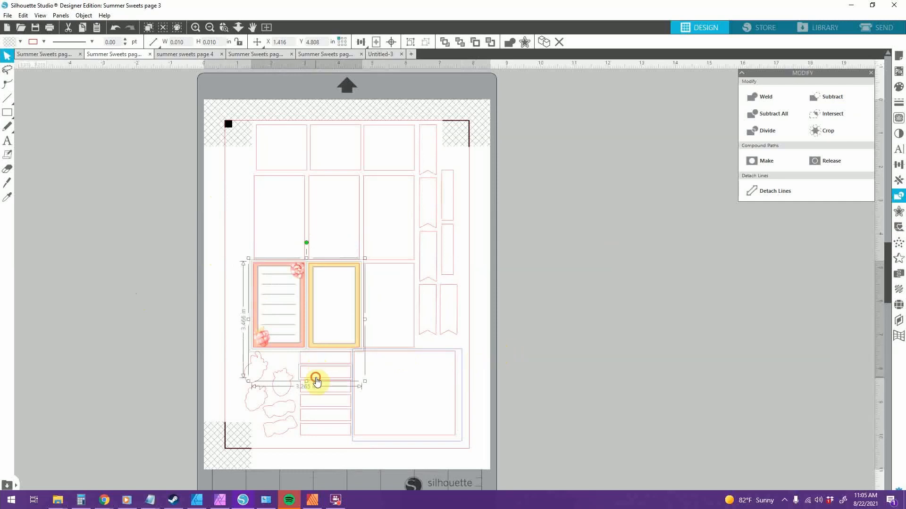
Copy the lined list and yellow frame boxes with their cut lines and paste them into Untitled-3
key("ctrl+c")
left_click(386, 54)
key("ctrl+v")
left_click_drag(498, 414, 424, 414)
Move the berry and candy stickers off the page and place the two boxes directly beside the pineapple picture
left_click_drag(465, 318, 632, 334)
left_click(507, 441)
left_click(458, 401)
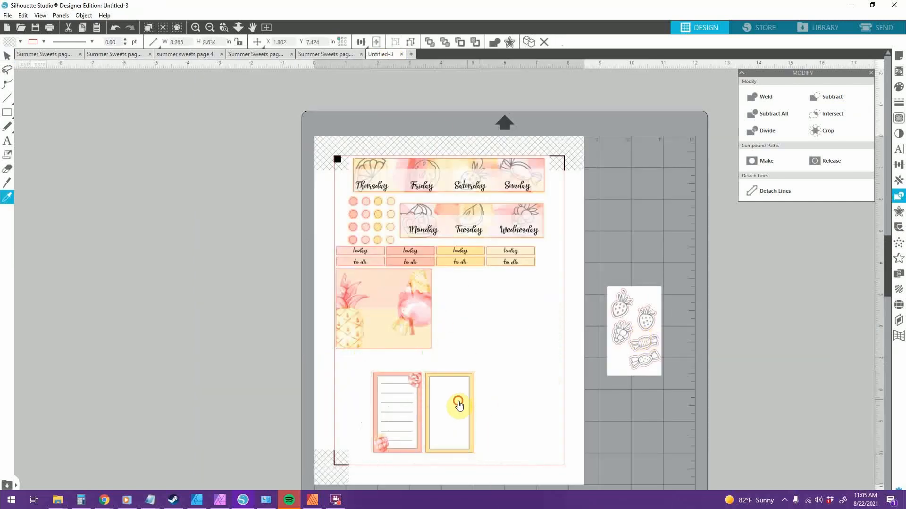
left_click_drag(458, 404, 519, 299)
Return to page 3 and undo the extraction of the two boxes to restore the full artwork
left_click(340, 55)
left_click(114, 55)
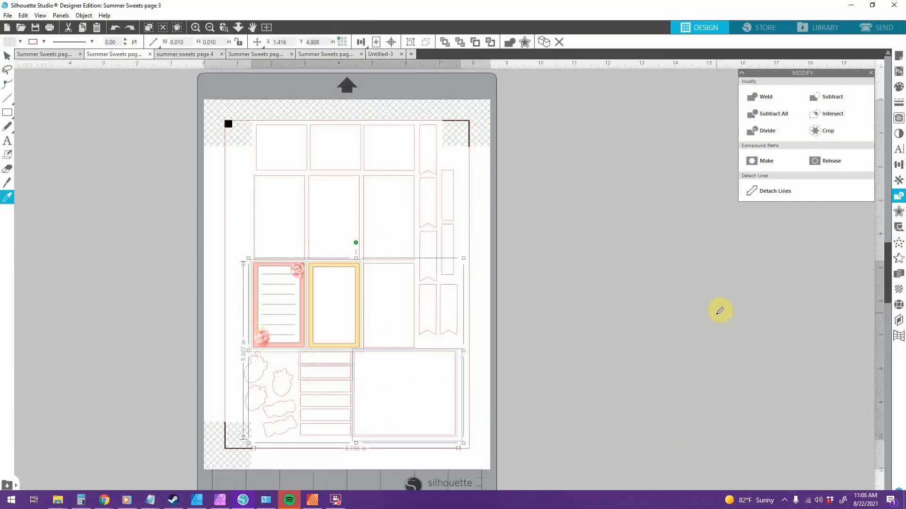
key("ctrl+z")
key("ctrl+z")
key("ctrl+z")
key("ctrl+z")
key("ctrl+z")
key("ctrl+z")
left_click_drag(303, 340, 315, 294)
key("ctrl+z")
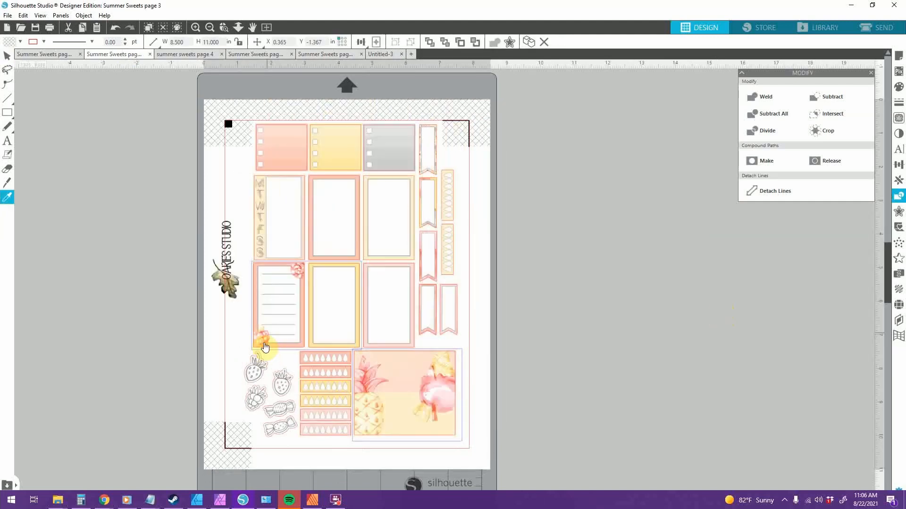
Move and reshape the selection rectangle to about 4.841 × 1.496 in around the three checklist boxes on page 3
double_click(267, 349)
left_click_drag(275, 349, 277, 171)
left_click_drag(363, 85, 464, 91)
left_click(115, 28)
scroll(451, 105, "up", 3)
left_click_drag(336, 115, 335, 199)
Trim the page artwork to the rectangle around the three checklist boxes and send the result behind the cut lines
key("ctrl+a")
right_click(235, 252)
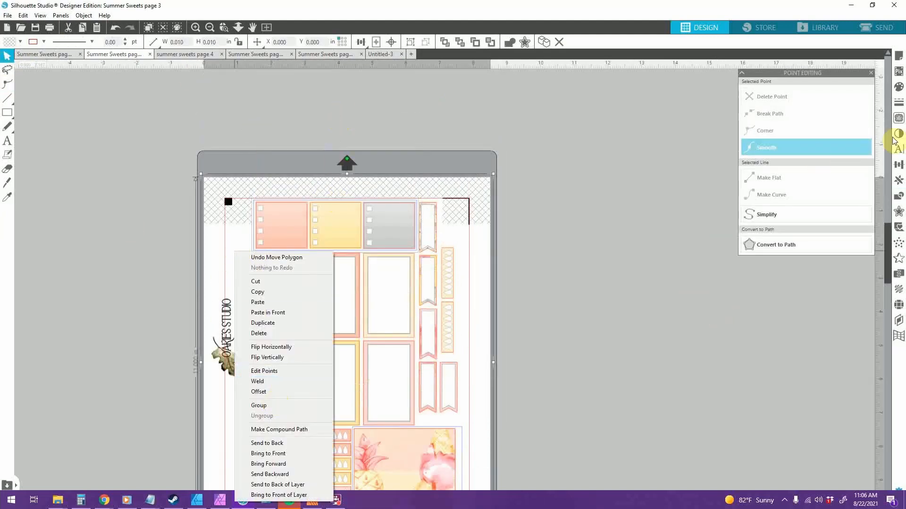
left_click(898, 196)
right_click(395, 201)
left_click(461, 420)
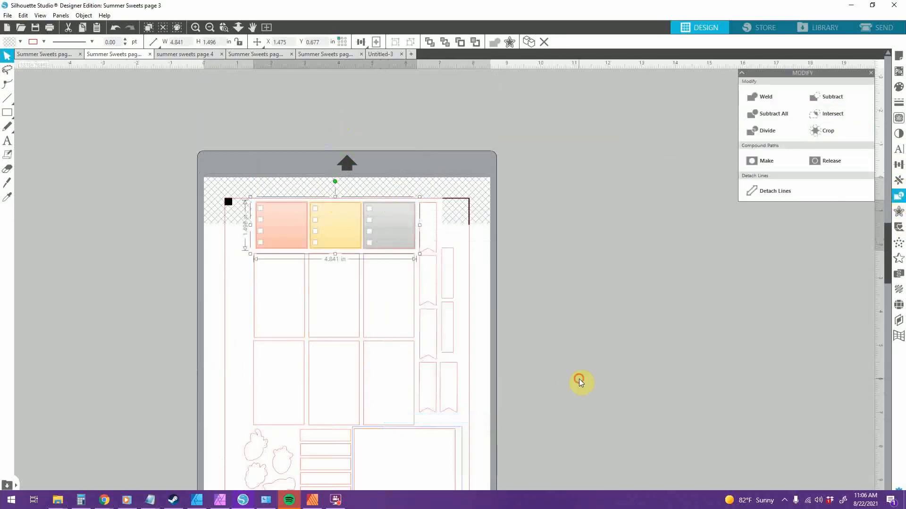
Copy the three checklist boxes with their cut lines into Untitled-3 and place them directly beneath the pineapple picture
key("ctrl+c")
left_click(381, 55)
key("ctrl+v")
left_click_drag(478, 374, 409, 383)
left_click(538, 389)
Restore page 3's artwork and fit the selection rectangle to about 0.630 × 3.101 in around the second and third flags
left_click(325, 54)
left_click(115, 54)
key("ctrl+z")
key("ctrl+z")
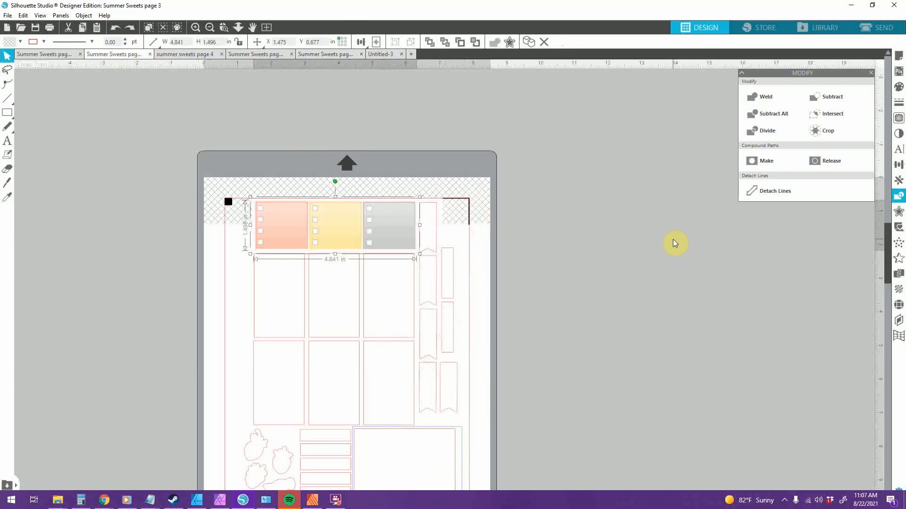
left_click(582, 259)
left_click_drag(425, 253, 582, 310)
left_click(429, 259)
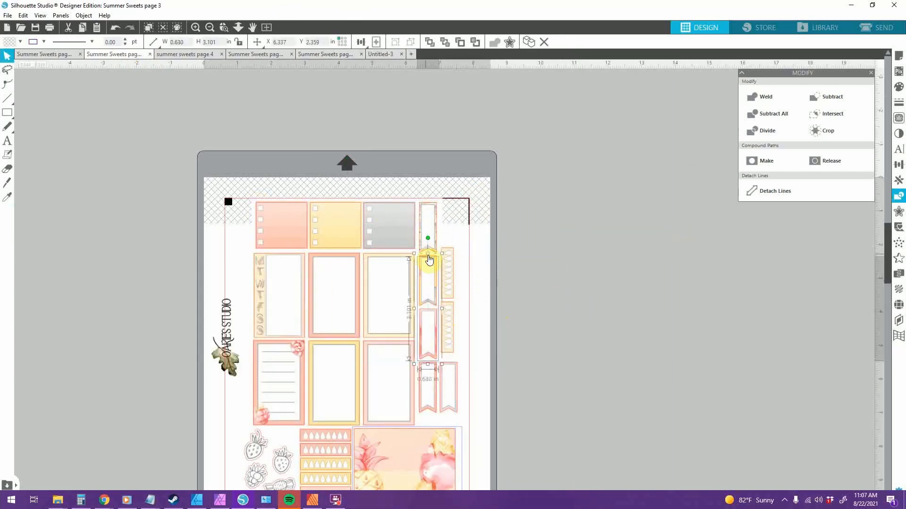
Trim the page artwork to the rectangle around the two flags and send the isolated flags behind their cut lines
right_click(482, 273)
left_click(816, 164)
left_click(613, 250)
right_click(431, 298)
left_click(455, 299)
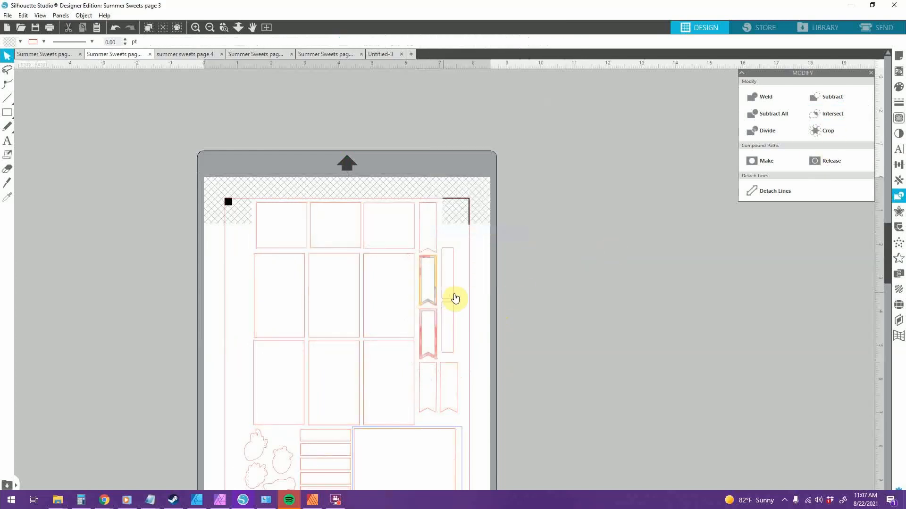
Select the two isolated flags with their cut lines, leaving the surrounding flag and strip cut lines unselected
left_click_drag(462, 372, 414, 253)
left_click(428, 235, "shift")
left_click(447, 283, "shift")
left_click(449, 325, "shift")
left_click(450, 379, "shift")
left_click(433, 375, "shift")
Copy the two flags into Untitled-3 and lay them horizontally beneath the checklist boxes
key("ctrl+c")
left_click(381, 54)
key("ctrl+v")
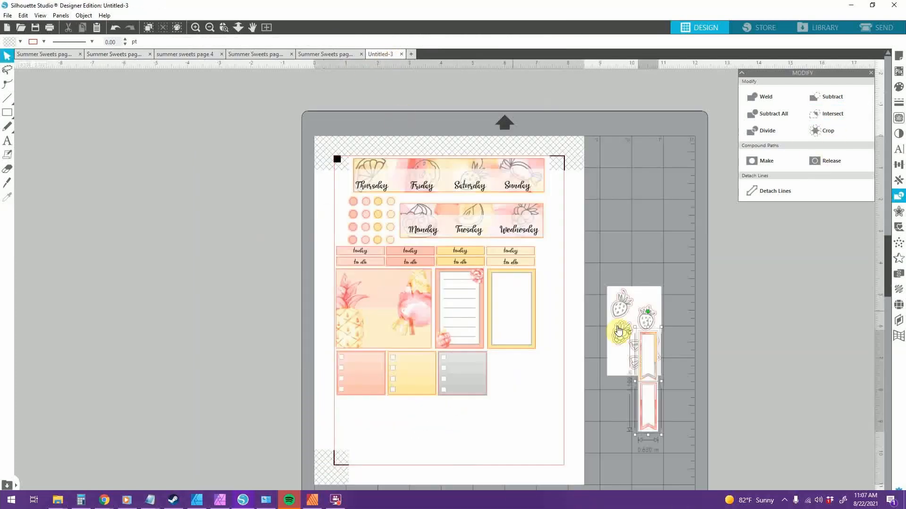
left_click_drag(650, 312, 580, 381)
left_click_drag(686, 384, 421, 410)
left_click(652, 406)
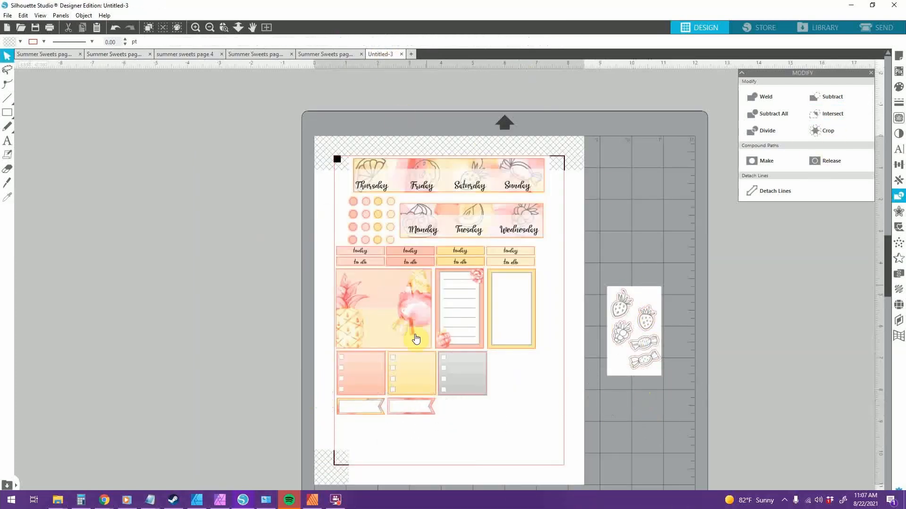
Shift the day headers and dots slightly left and stack the two flags vertically beside the headers at X 7.199, Y 1.131
left_click(370, 407)
left_click_drag(319, 407, 386, 372)
left_click_drag(386, 406, 553, 224)
left_click_drag(454, 221, 450, 220)
left_click_drag(556, 222, 557, 219)
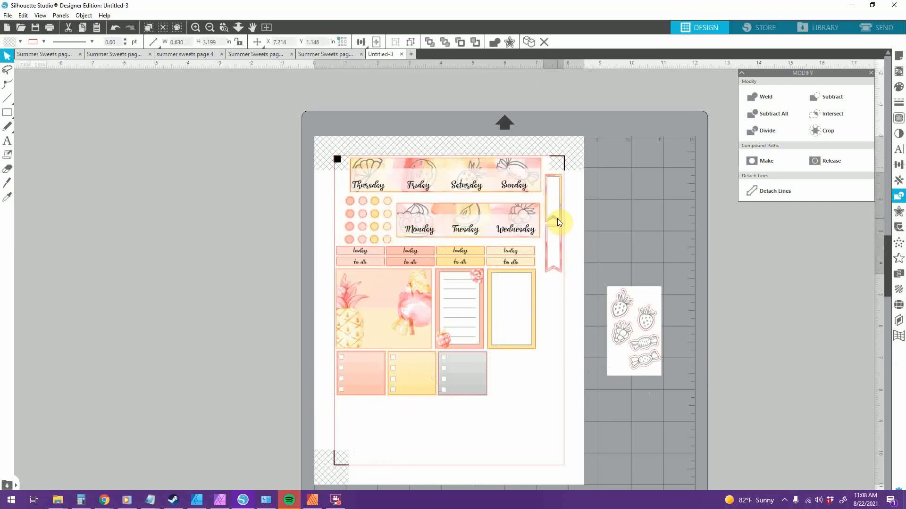
left_click(627, 214)
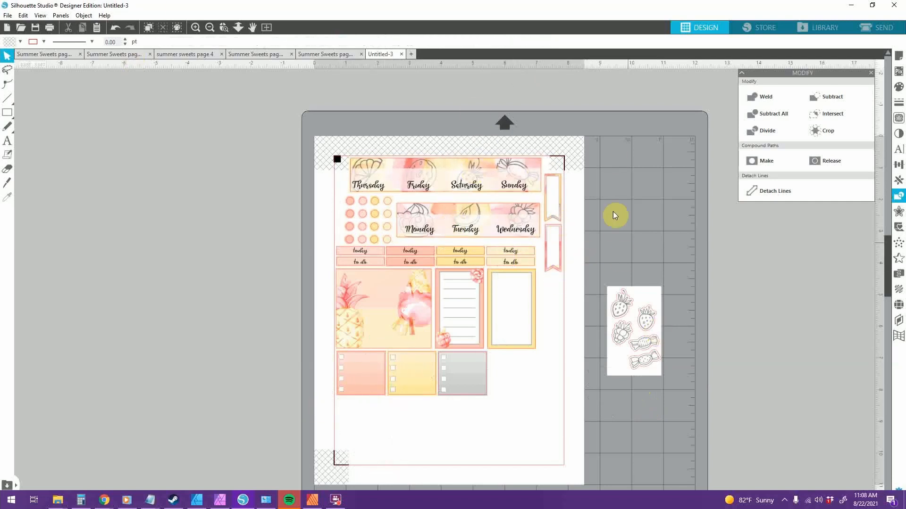
left_click(562, 270)
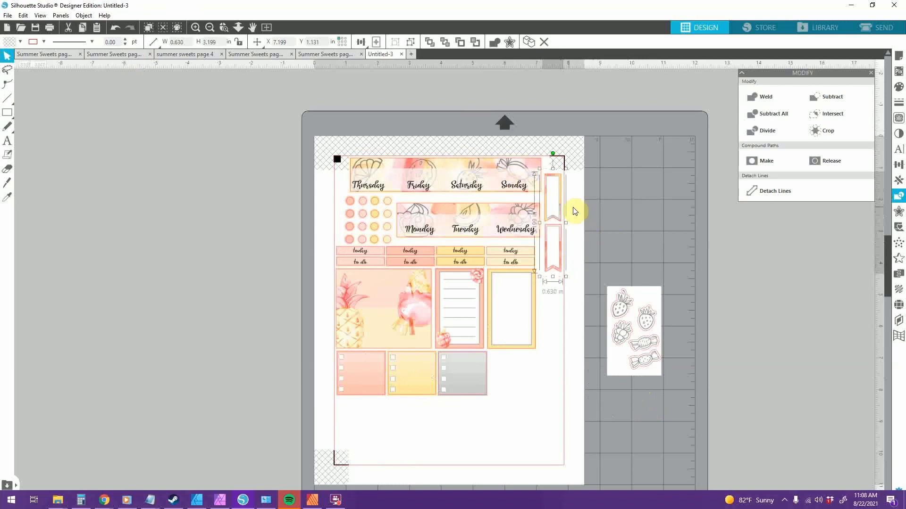
left_click(574, 211)
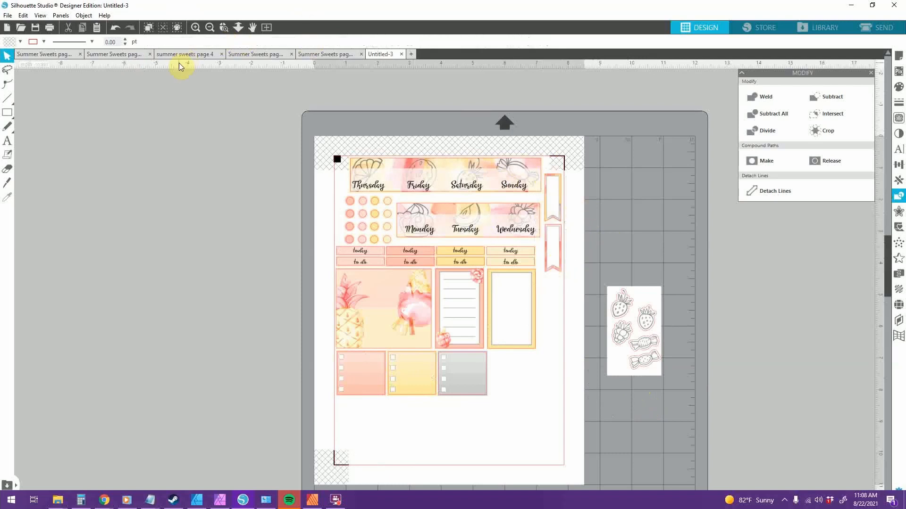
Close Summer Sweets page 3 and draw a rectangle about 1.612 × 0.911 in around AUG on summer sweets page 4
left_click(126, 54)
left_click(149, 54)
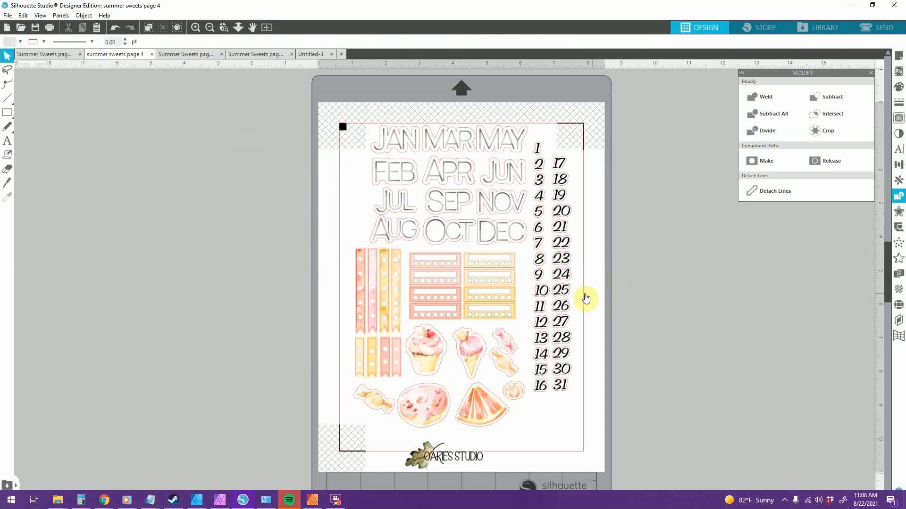
left_click(15, 113)
left_click(44, 42)
left_click(47, 67)
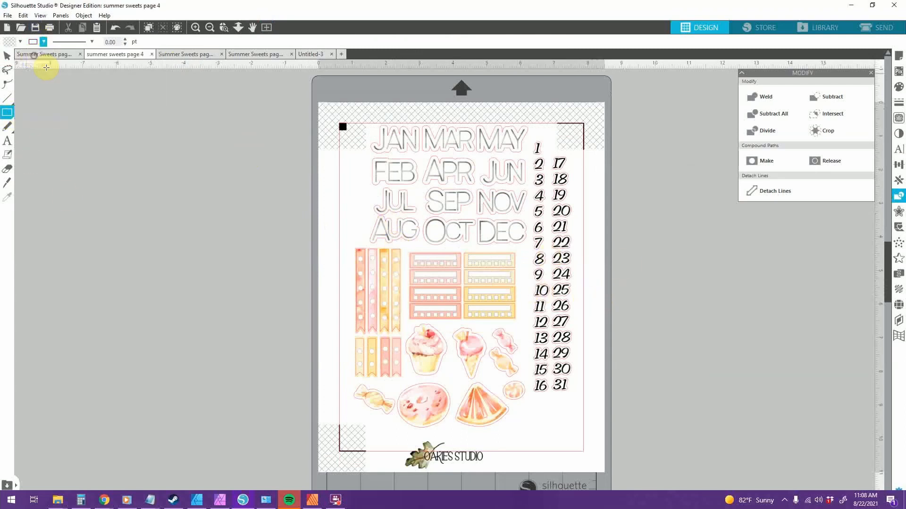
left_click_drag(368, 216, 419, 248)
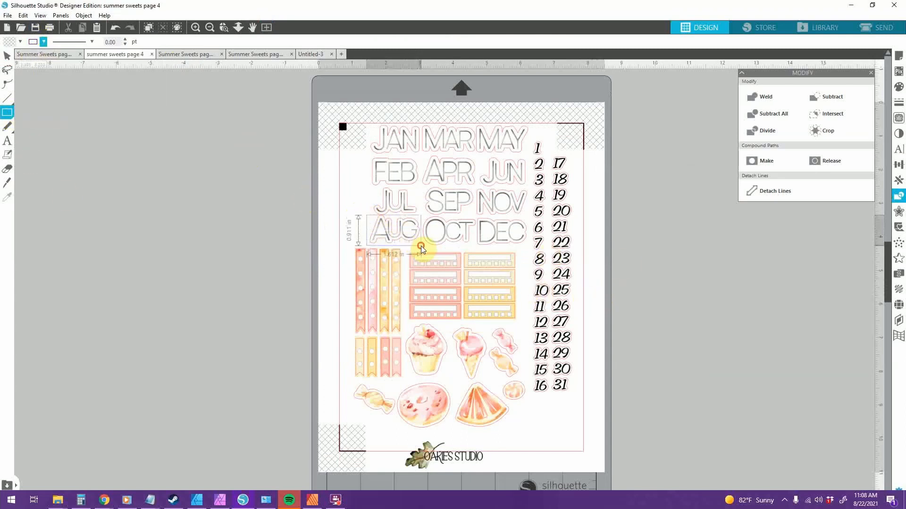
Isolate AUG by intersecting the page artwork with the rectangle, and send the result to the back behind the cut lines
left_click(7, 56)
left_click(341, 240, "shift")
right_click(345, 199)
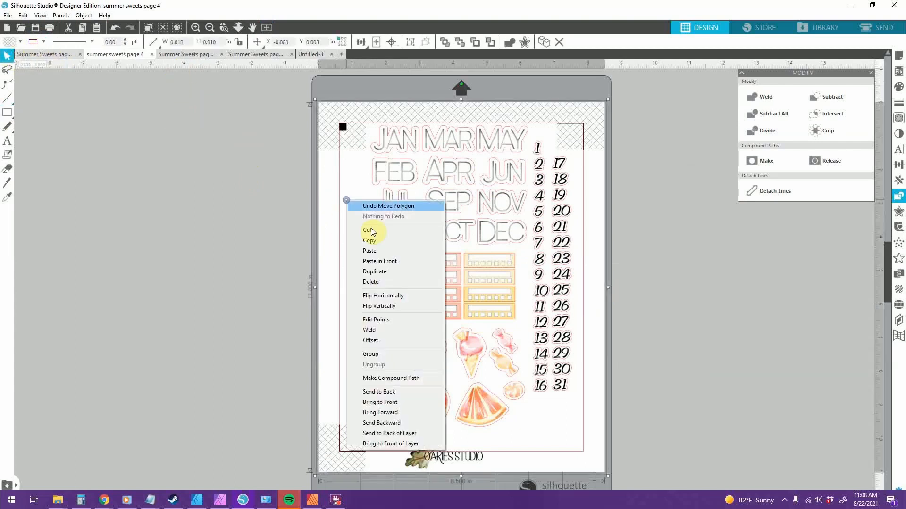
left_click(833, 115)
left_click(738, 288)
right_click(395, 231)
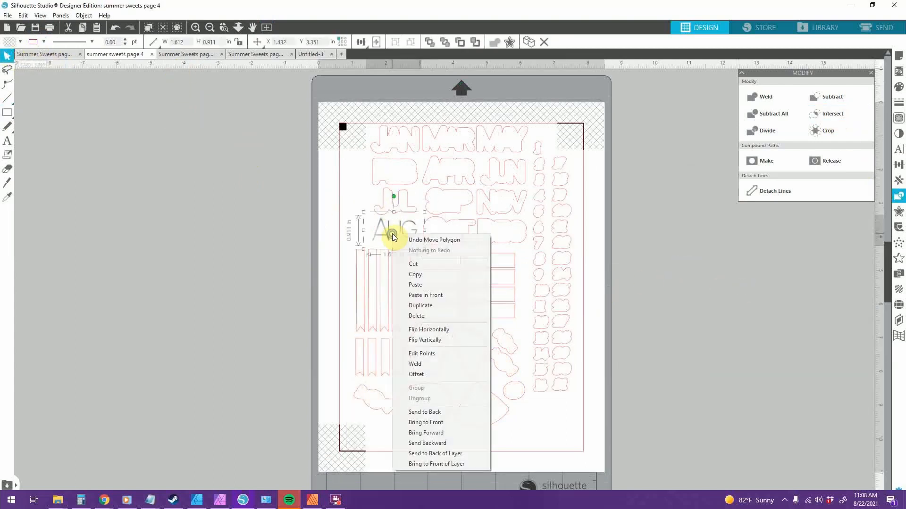
left_click(447, 417)
Select AUG together with its cut line and copy both into Untitled-3
left_click(644, 312)
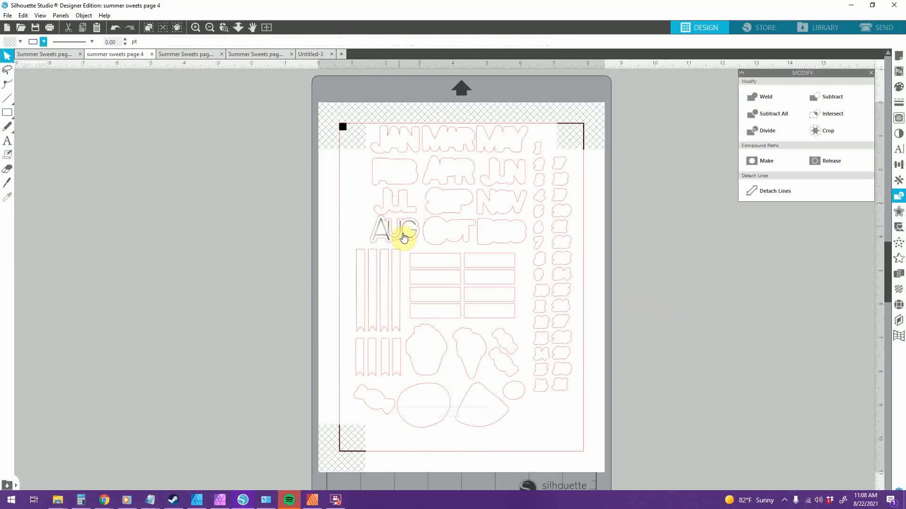
left_click(405, 232)
key("ctrl+c")
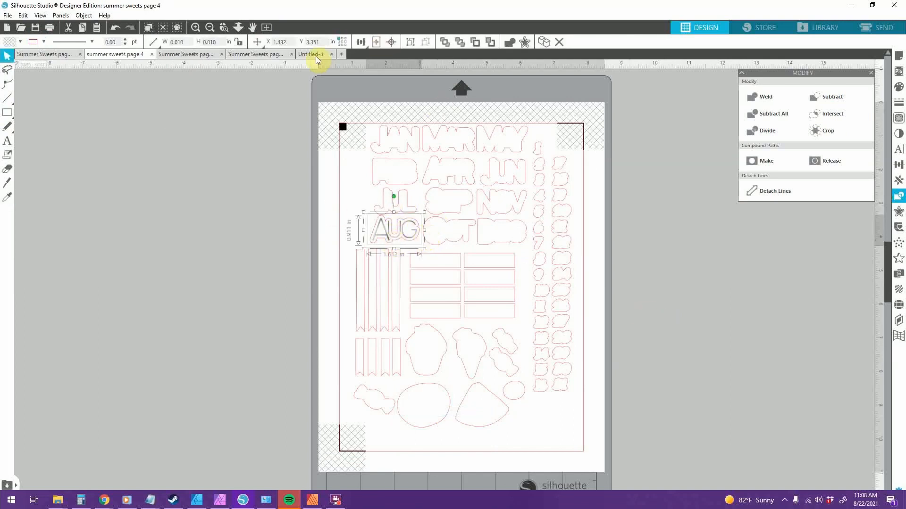
left_click(311, 55)
key("ctrl+v")
Rotate AUG to run vertically, send it backward, and place it below the two flags at X 6.955, Y 4.294
left_click_drag(529, 408, 564, 353)
left_click_drag(564, 309, 542, 307)
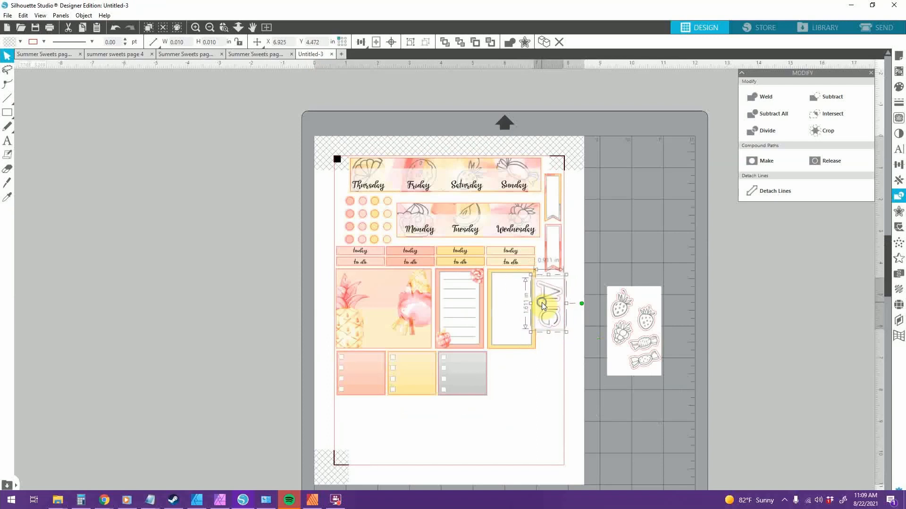
right_click(543, 306)
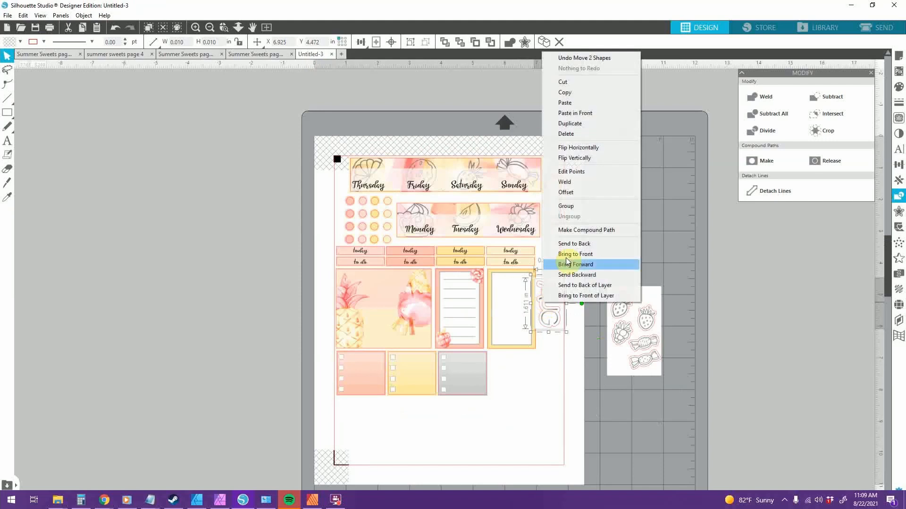
left_click(592, 275)
left_click_drag(545, 307, 551, 304)
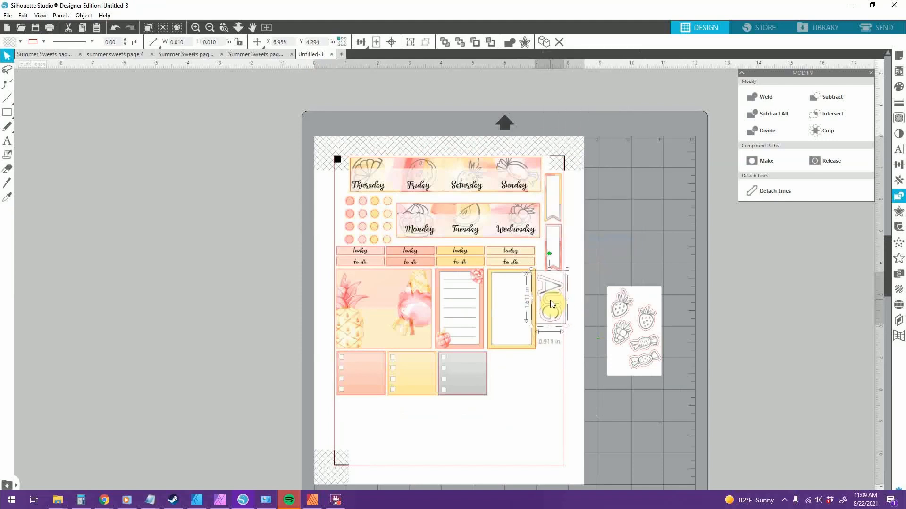
left_click(626, 308)
left_click(196, 28)
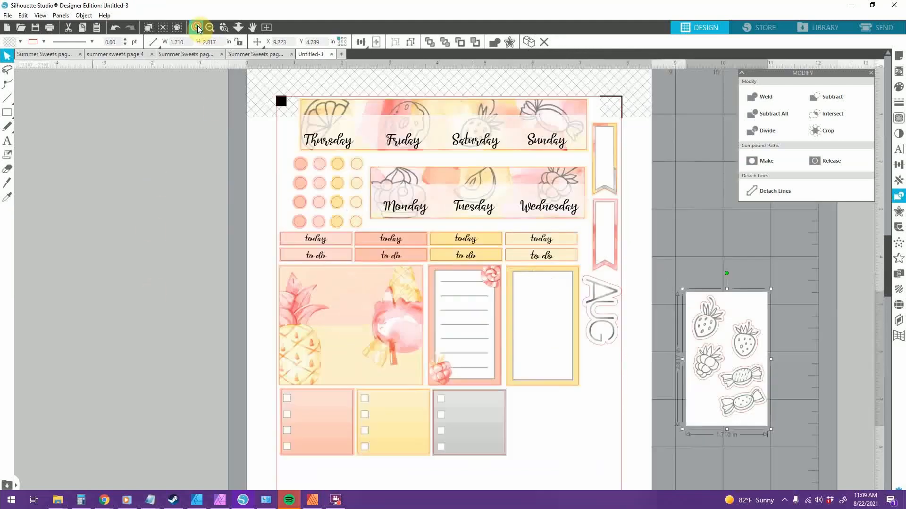
left_click(198, 29)
left_click(663, 321)
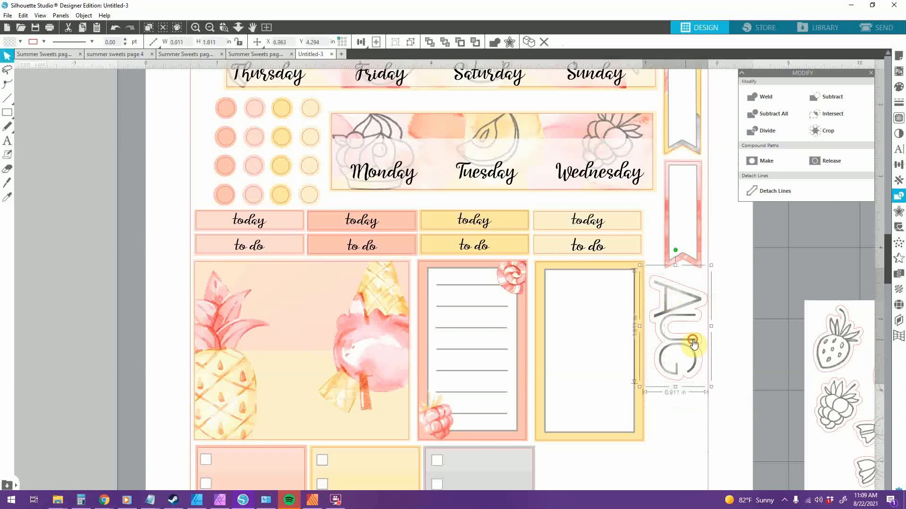
left_click(149, 83)
Restore the full page 4 artwork and isolate dates 23 to 28 with Intersect, using a rectangle about 0.679 × 2.845 in
left_click(111, 55)
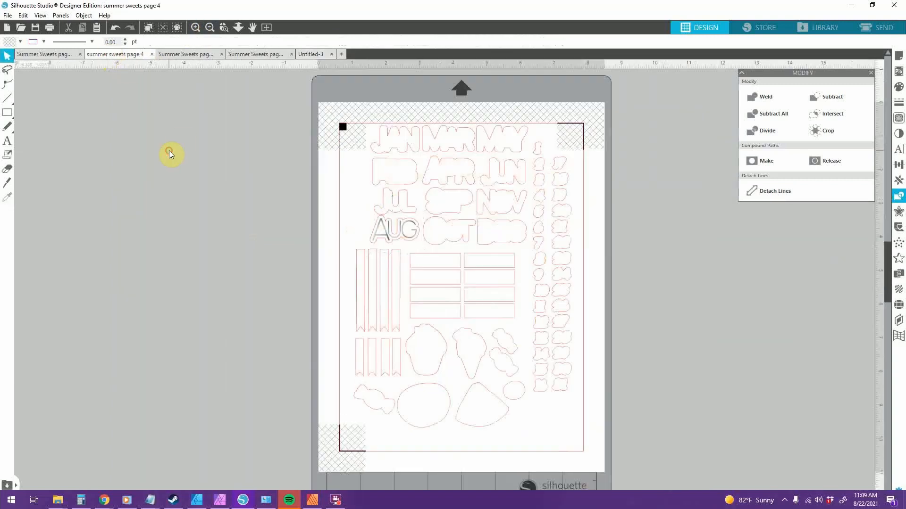
left_click(860, 500)
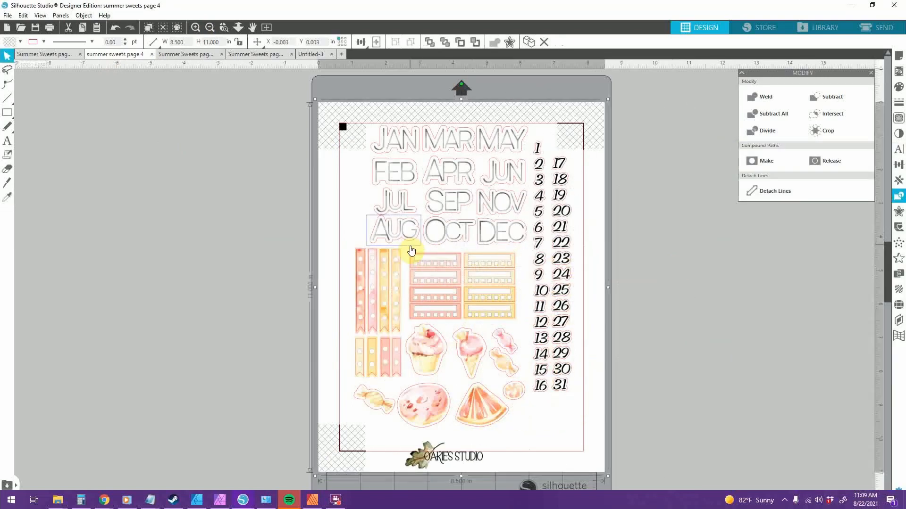
left_click_drag(415, 253, 582, 349)
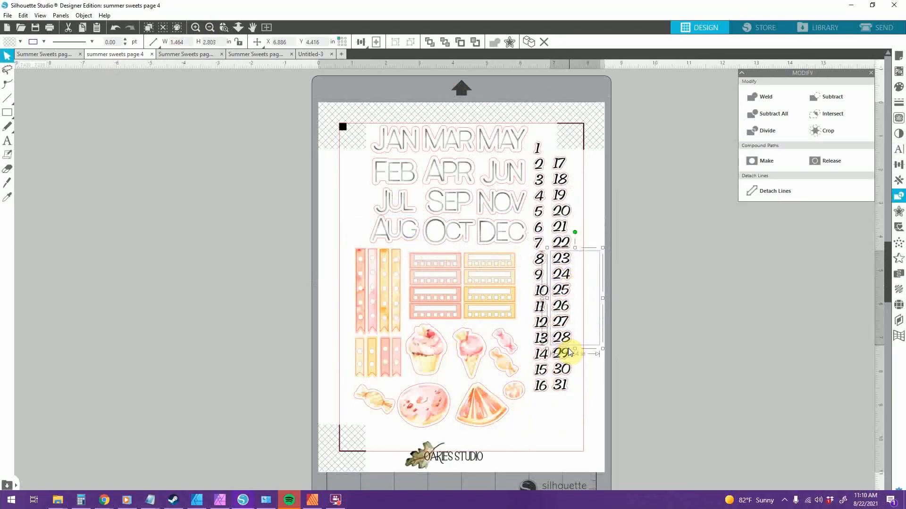
left_click_drag(585, 303, 580, 303)
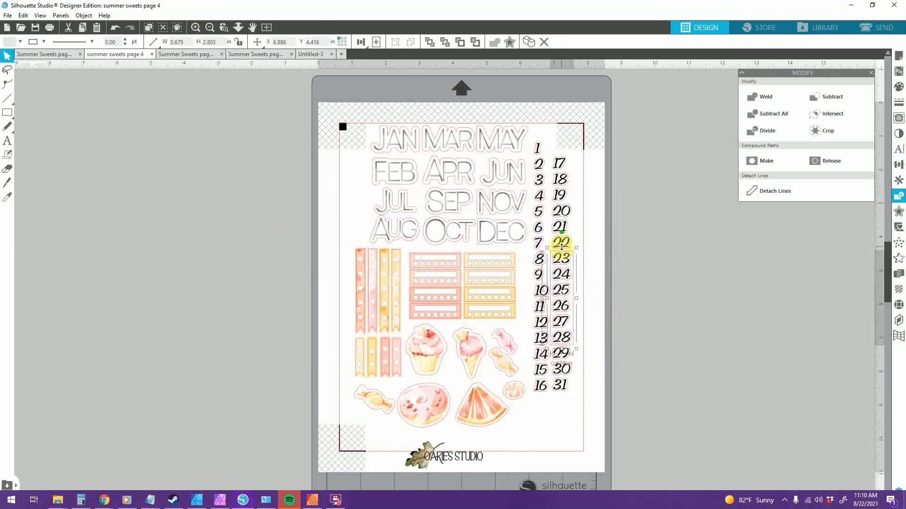
right_click(545, 398)
left_click(578, 340)
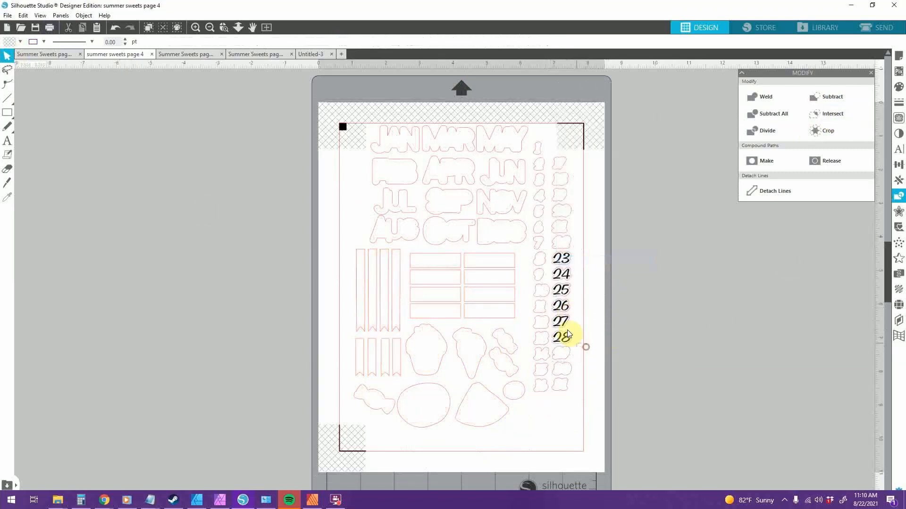
Copy dates 23 to 28 with their cut lines into Untitled-3 and place the column directly below AUG
left_click(568, 334)
key("ctrl+c")
left_click(310, 54)
key("ctrl+v")
left_click_drag(703, 457, 554, 337)
left_click(601, 392)
Restore the page 4 artwork and isolate the upper three rows of checkbox trackers with Intersect, using a rectangle about 3.251 × 1.545 in
left_click(132, 54)
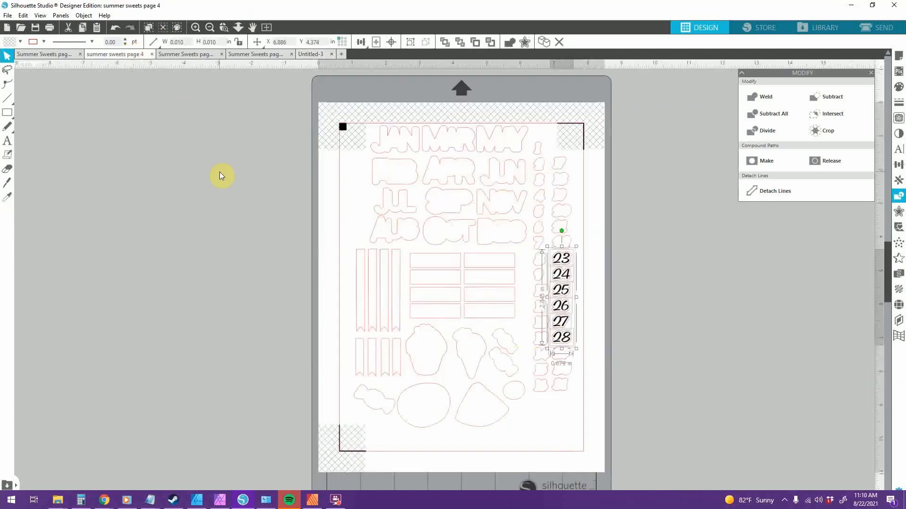
key("ctrl+z")
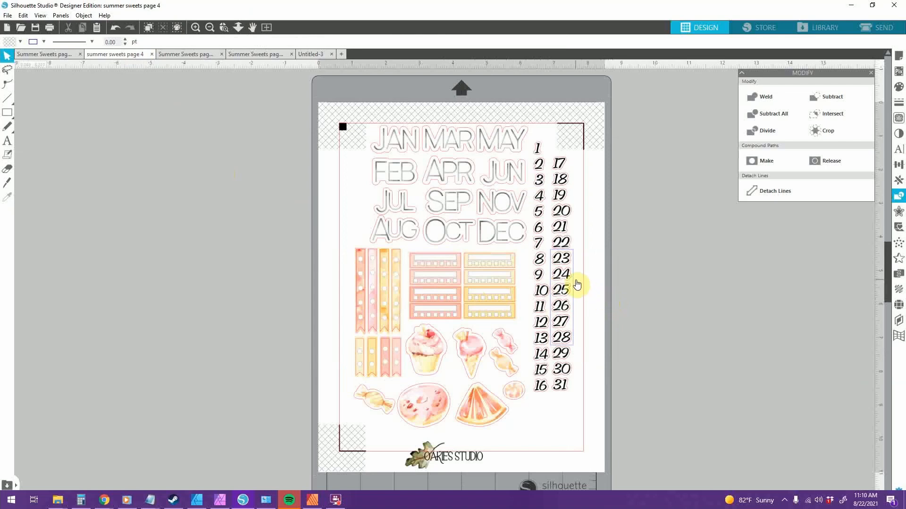
left_click(193, 27)
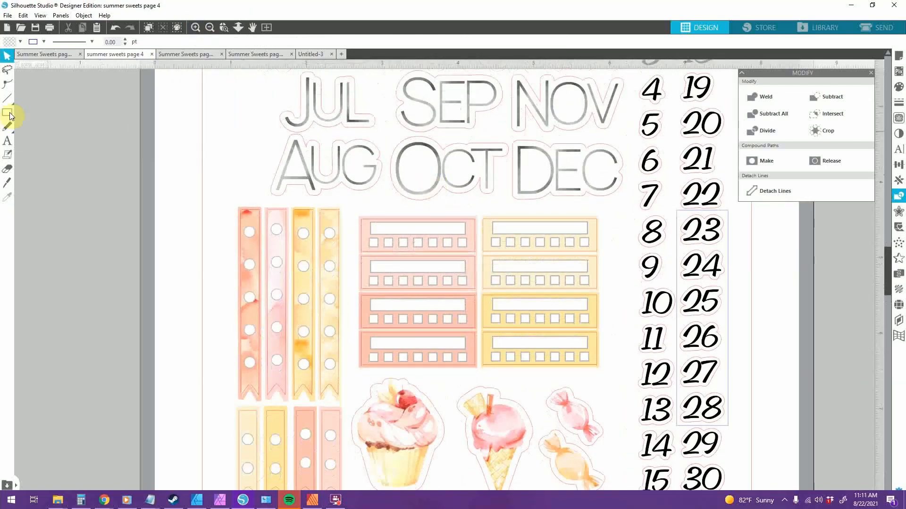
left_click(7, 112)
left_click_drag(358, 214, 604, 331)
left_click(7, 56)
left_click(250, 160)
left_click(839, 116)
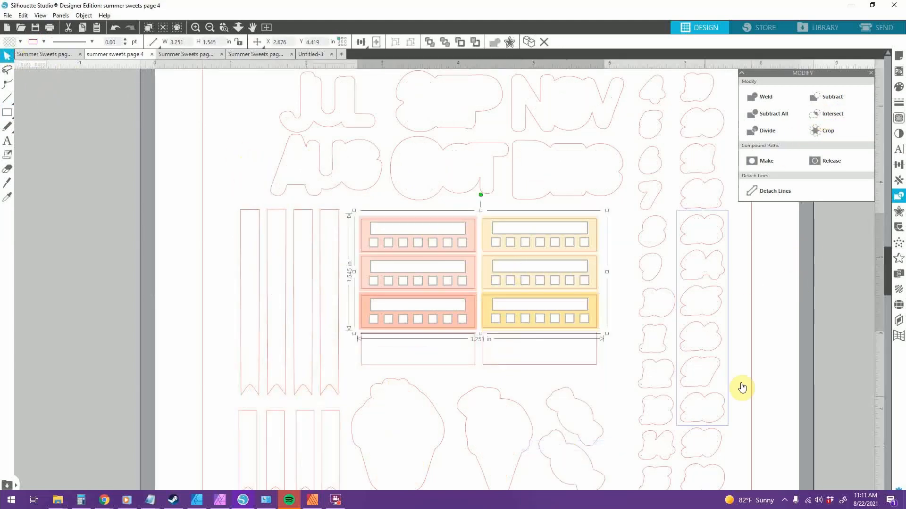
Select the six isolated trackers with their cut lines, leaving the two empty bottom-row cut lines unselected
left_click_drag(621, 334, 454, 373)
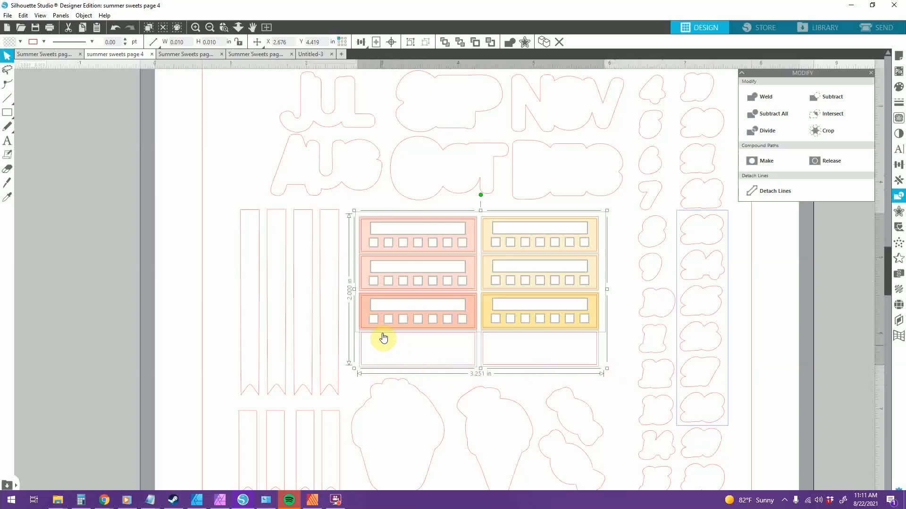
scroll(383, 338, "down", 2)
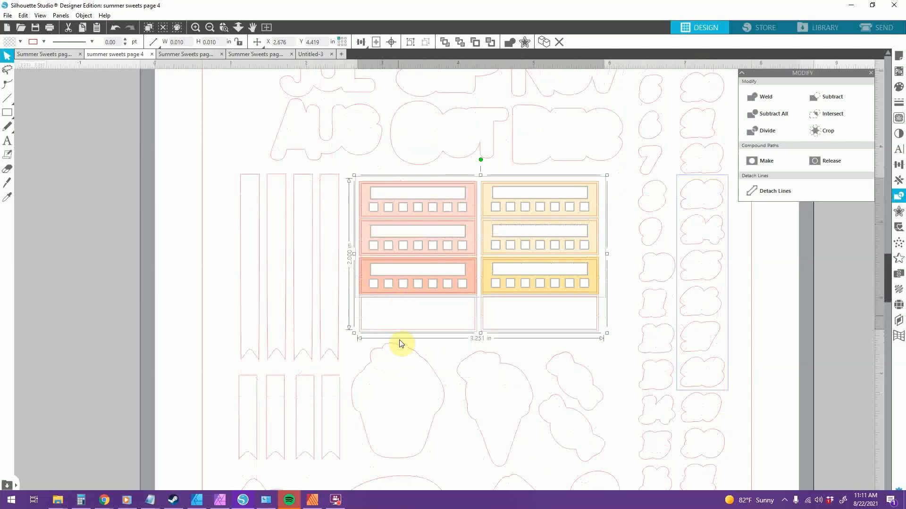
left_click_drag(404, 336, 404, 332)
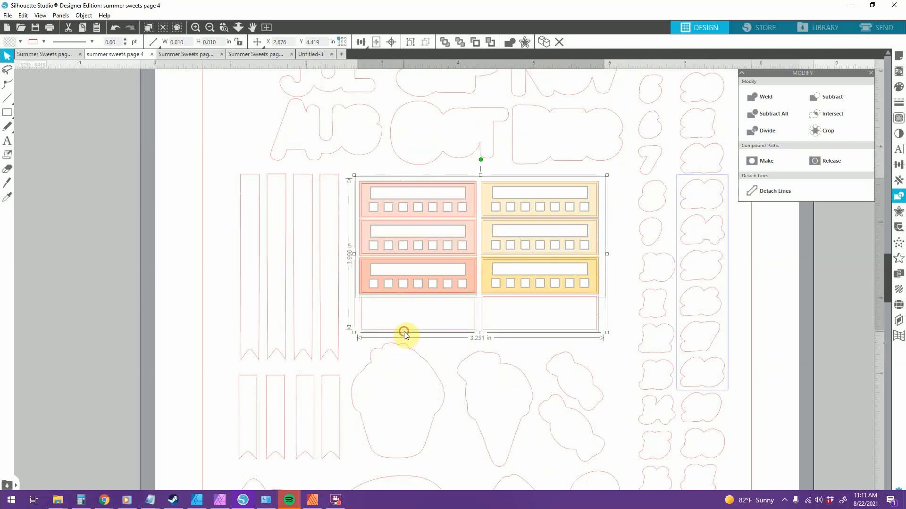
left_click(501, 331, "shift")
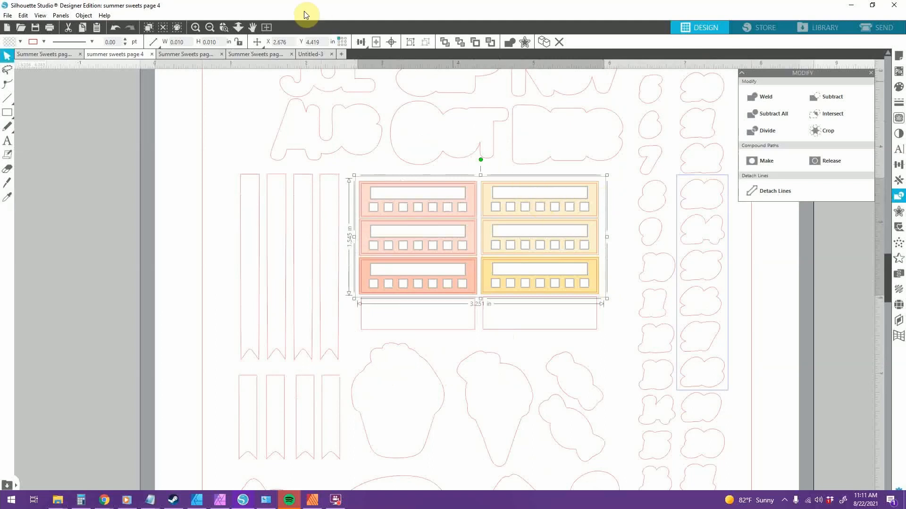
Copy the six trackers into Untitled-3 and place them beneath the coral and yellow checklist boxes at X 0.654, Y 8.179
left_click(309, 54)
key("ctrl+v")
left_click_drag(602, 467, 485, 398)
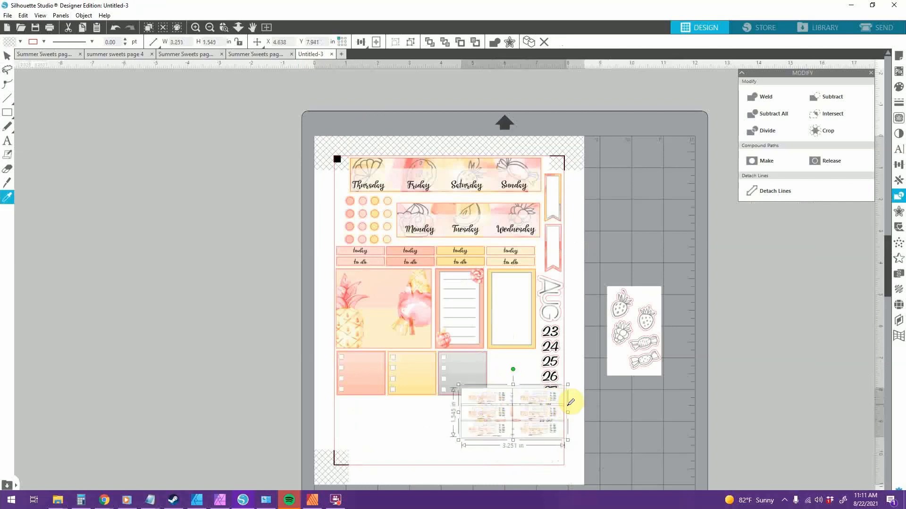
key("ctrl+z")
left_click_drag(622, 470, 409, 410)
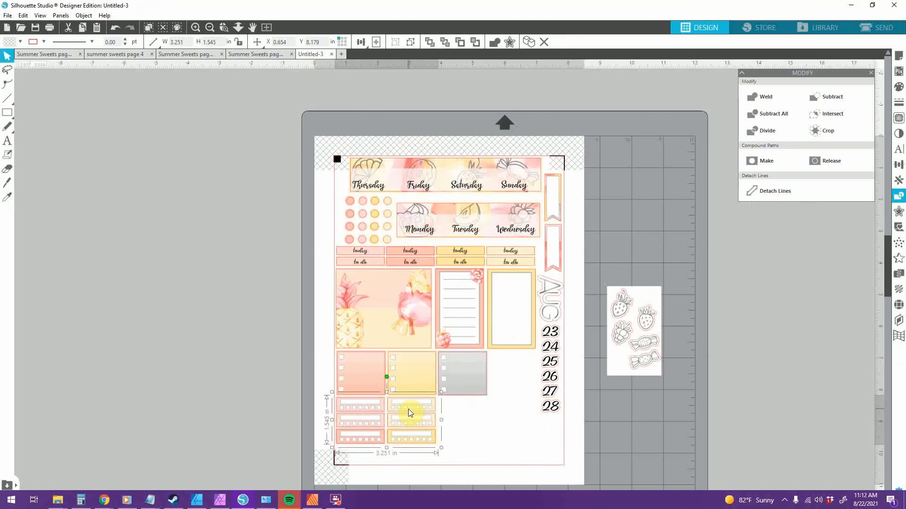
Restore the page 4 artwork and fit the narrow rectangle around the first long dotted strip at about 0.357 × 2.621 in
left_click(113, 53)
left_click(208, 29)
left_click(277, 55)
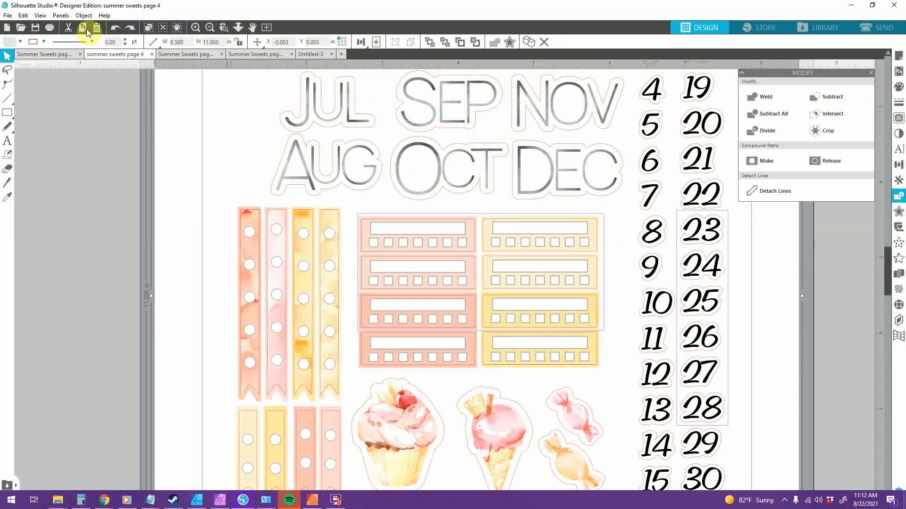
left_click(210, 27)
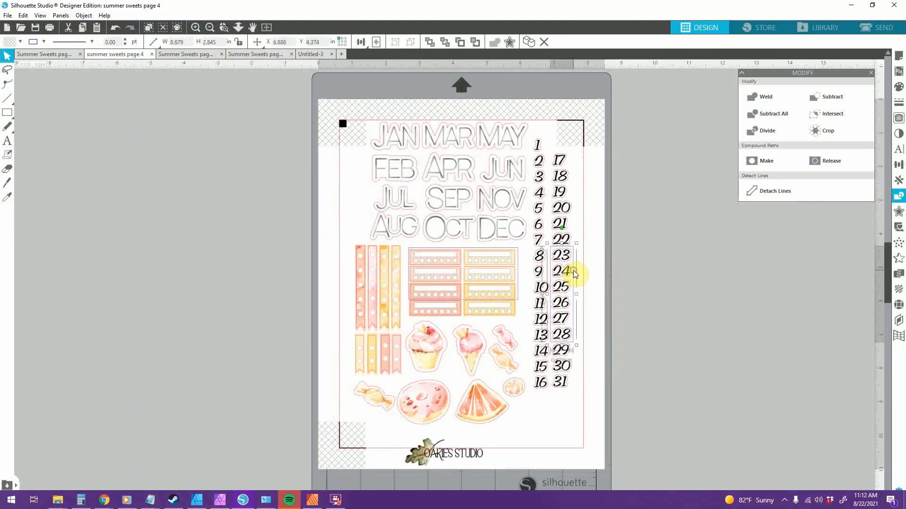
left_click(361, 283)
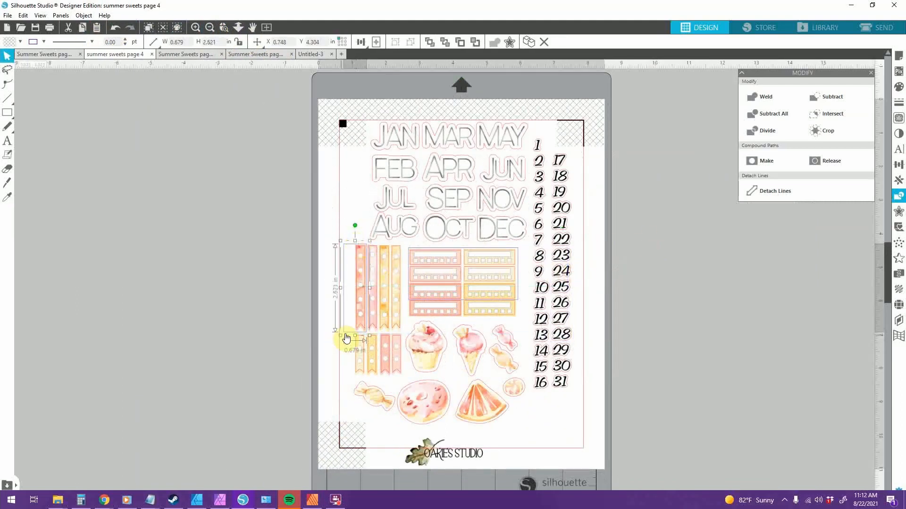
left_click_drag(341, 288, 303, 295)
left_click(196, 28)
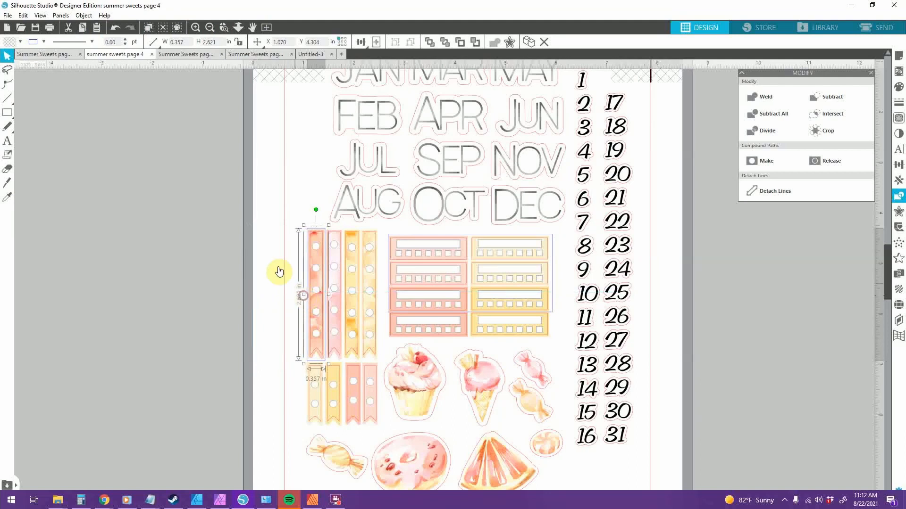
Isolate the long coral strip by intersecting it with the page artwork, and send it to the back behind its cut line
right_click(276, 201)
left_click(821, 117)
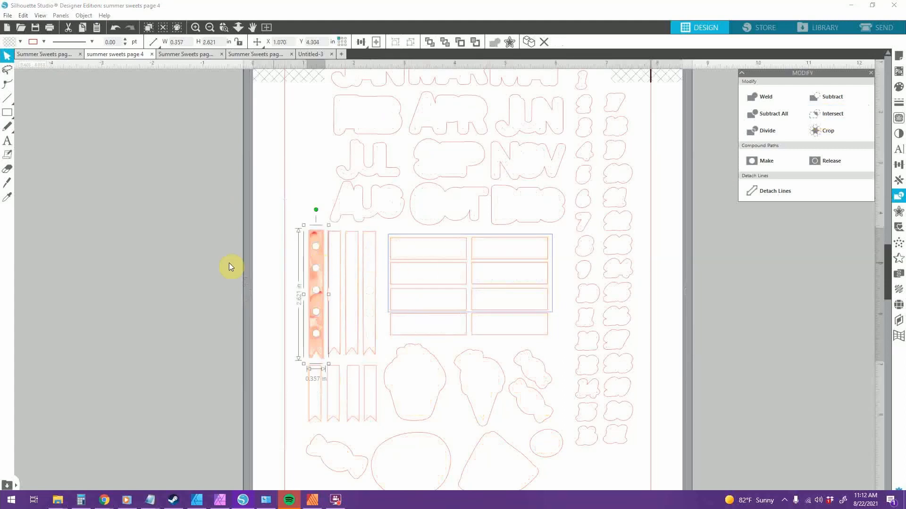
right_click(312, 281)
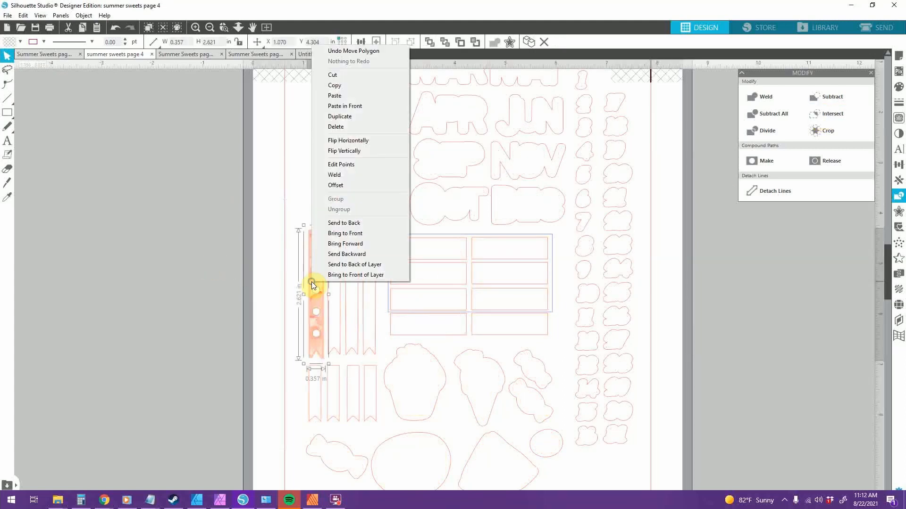
left_click(358, 254)
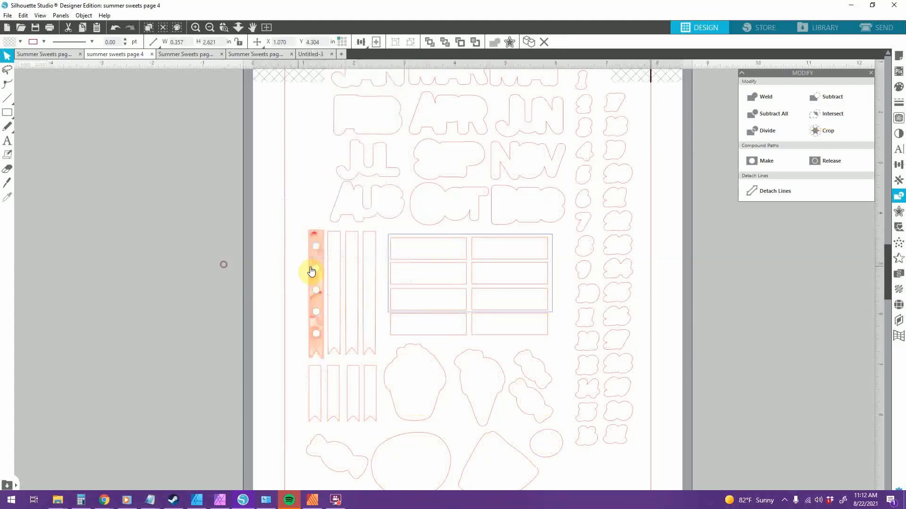
right_click(312, 267)
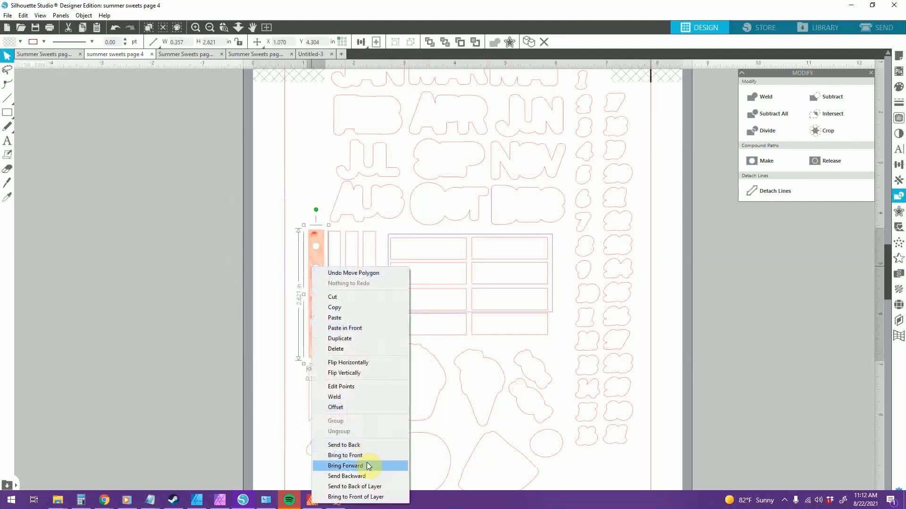
left_click(364, 447)
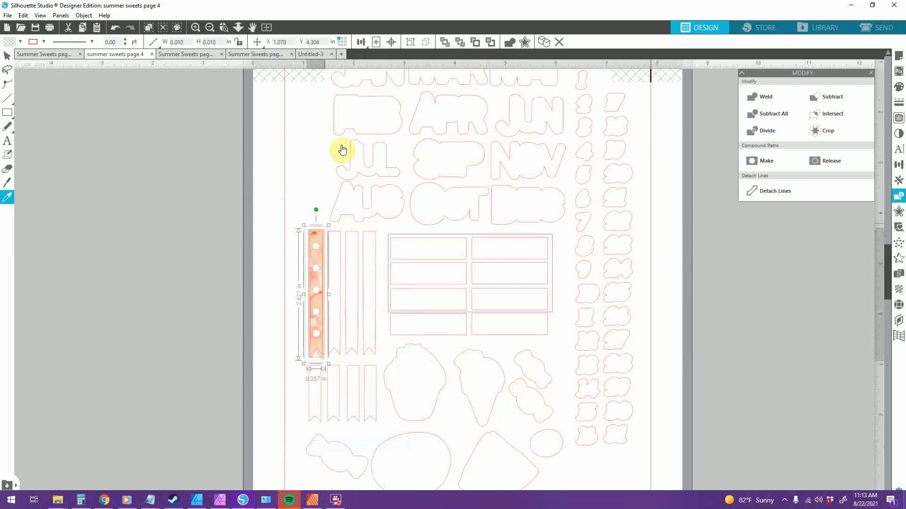
Paste the coral dotted strip into Untitled-3, rotate it to horizontal, and place it beneath the trackers at X 1.217, Y 9.851
left_click(312, 55)
key("ctrl+v")
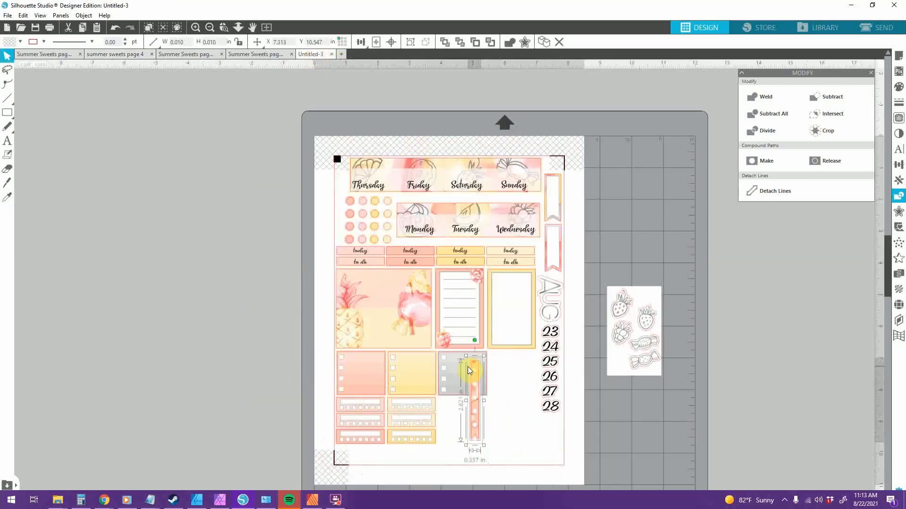
left_click_drag(469, 370, 462, 369)
left_click_drag(468, 338, 412, 401)
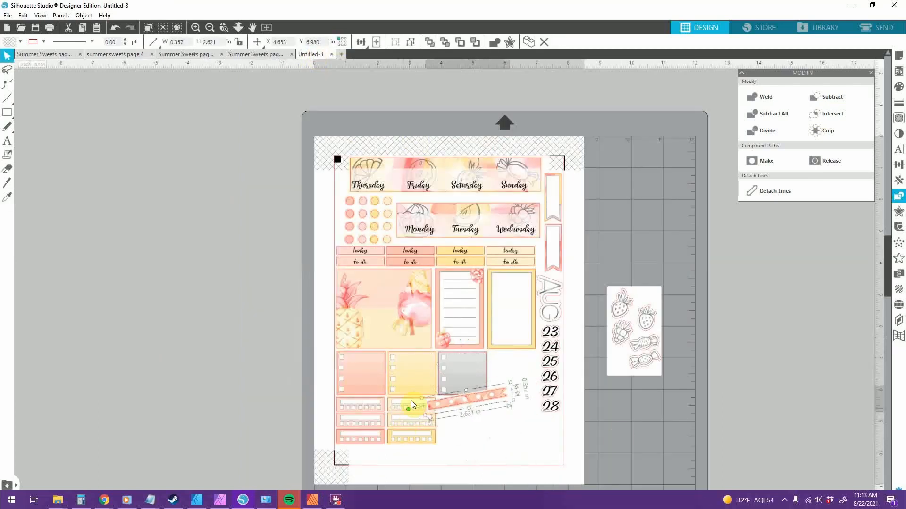
left_click_drag(490, 417, 420, 453)
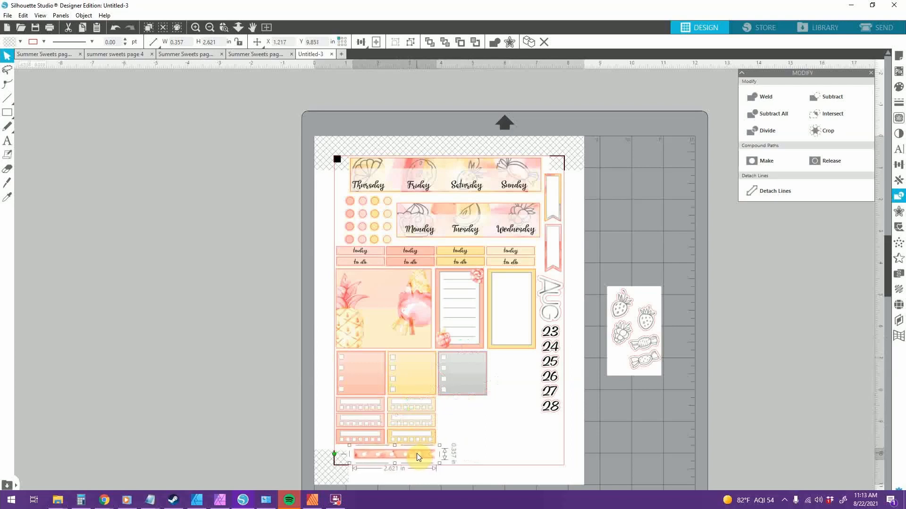
left_click(624, 438)
Outline the orange slice on page 4 with a closed polygon of about 1.822 × 1.551 in
left_click(122, 55)
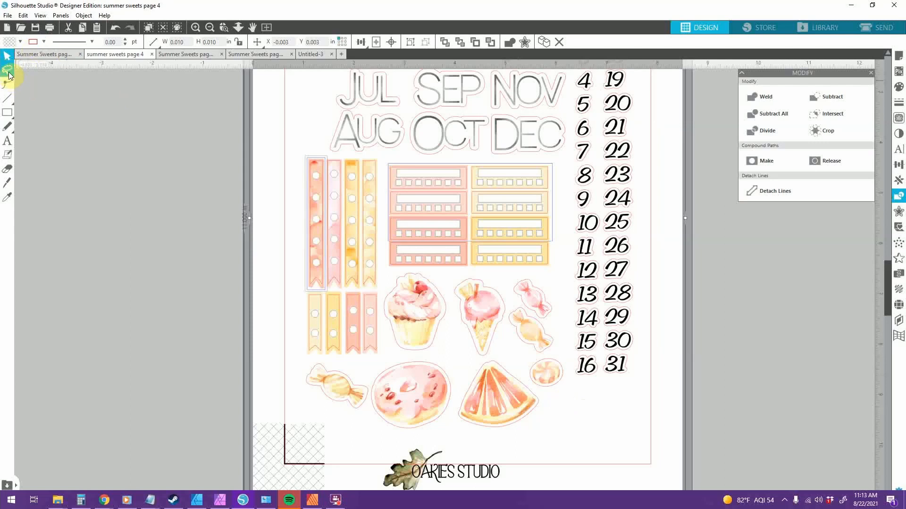
left_click(7, 97)
left_click(455, 421)
left_click(500, 434)
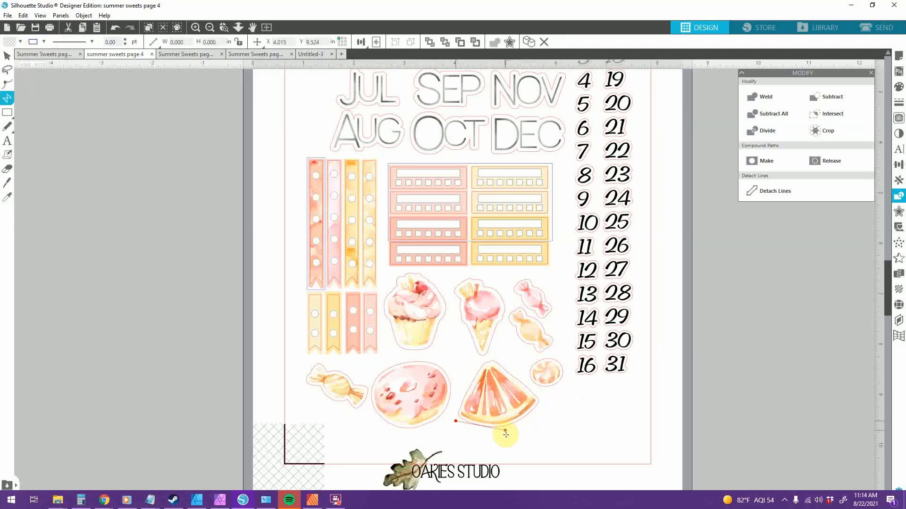
left_click(545, 407)
left_click_drag(495, 356, 476, 364)
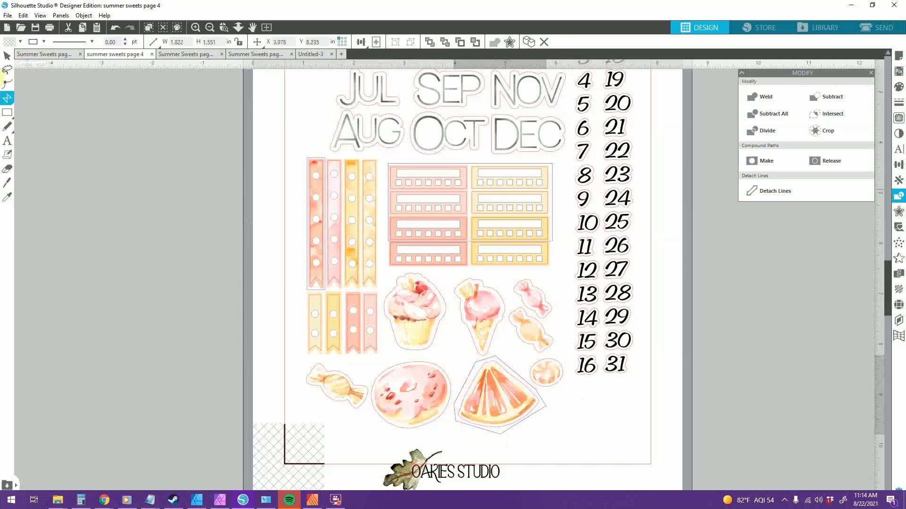
Isolate the orange slice by intersecting the polygon with the page artwork, and send it to the back behind its cut line
left_click(7, 56)
left_click(519, 392)
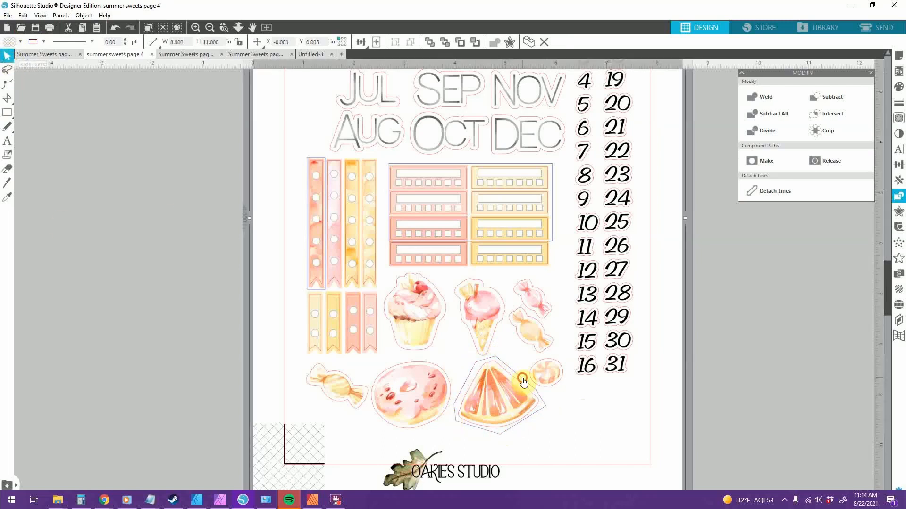
left_click(613, 429)
right_click(612, 428)
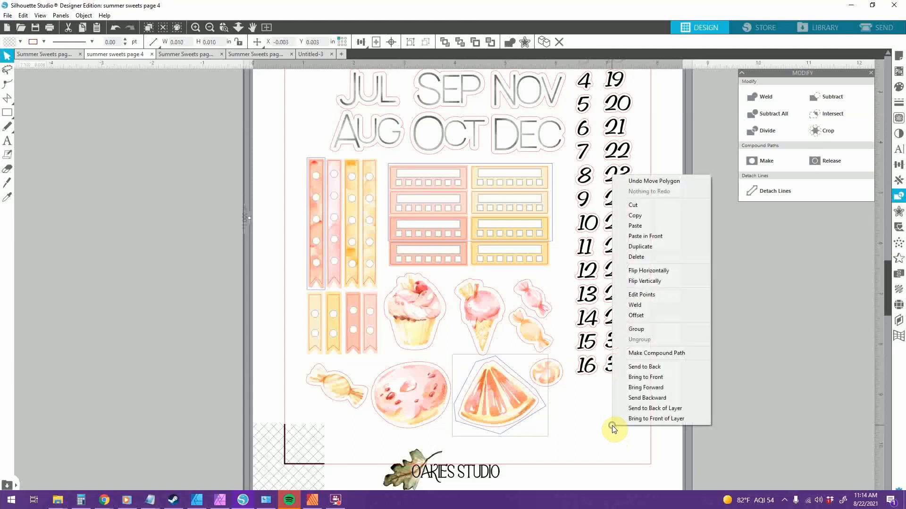
left_click(833, 114)
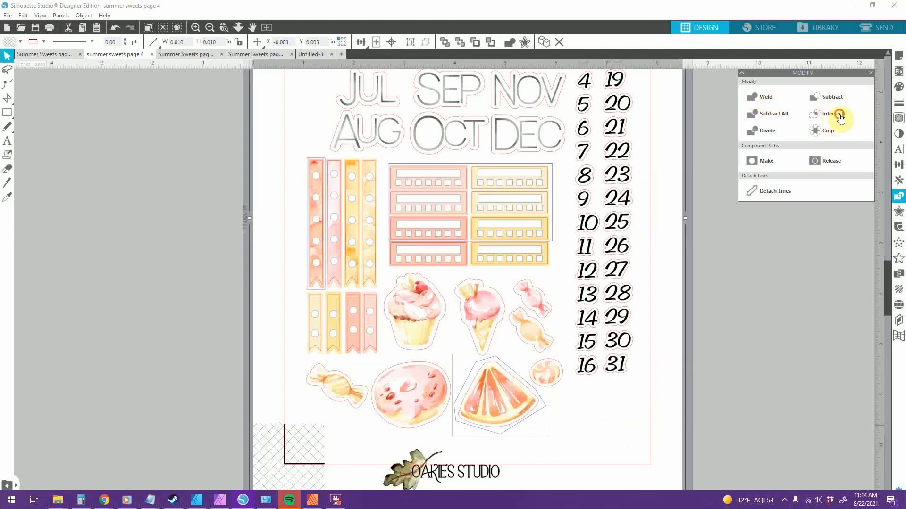
right_click(516, 398)
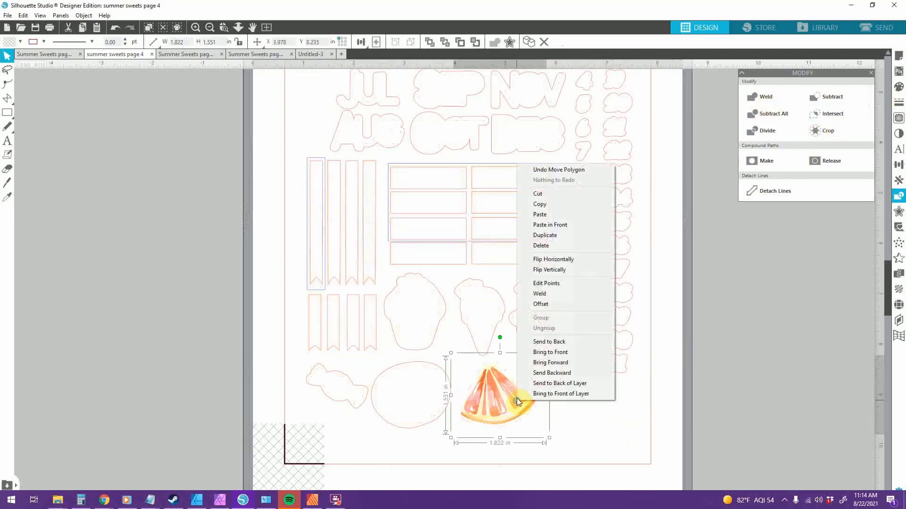
left_click(568, 342)
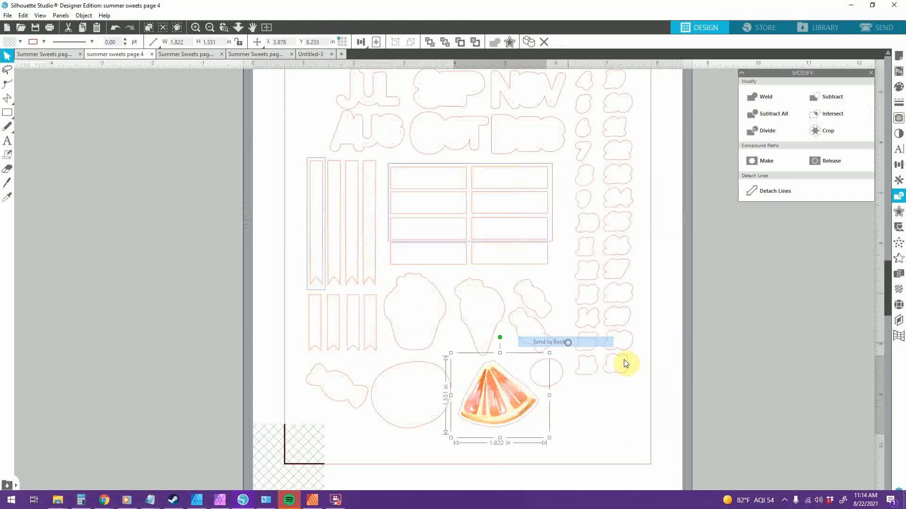
Copy the orange slice with its cut line into Untitled-3 and place it beside the gray checklist box
left_click(531, 419)
left_click(529, 416)
left_click_drag(570, 449, 463, 357)
left_click(556, 383, "shift")
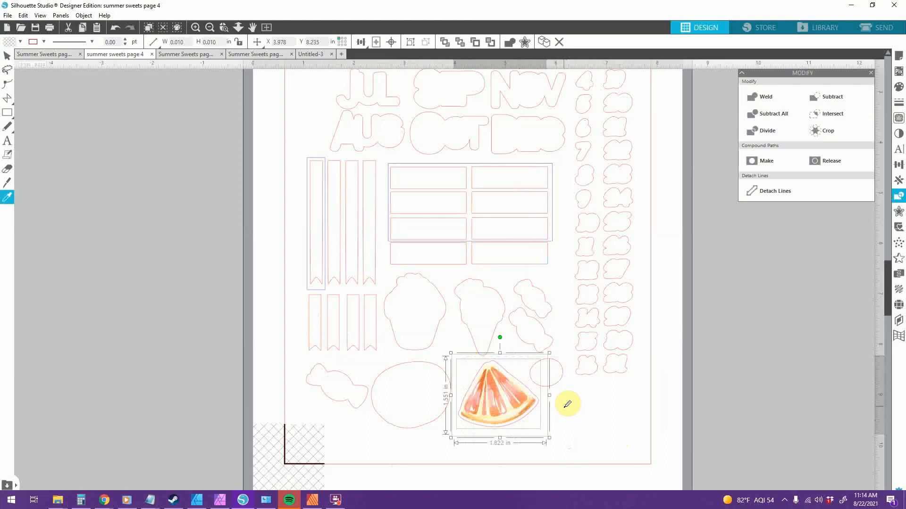
key("ctrl+c")
left_click(310, 54)
key("ctrl+v")
left_click_drag(465, 302, 517, 384)
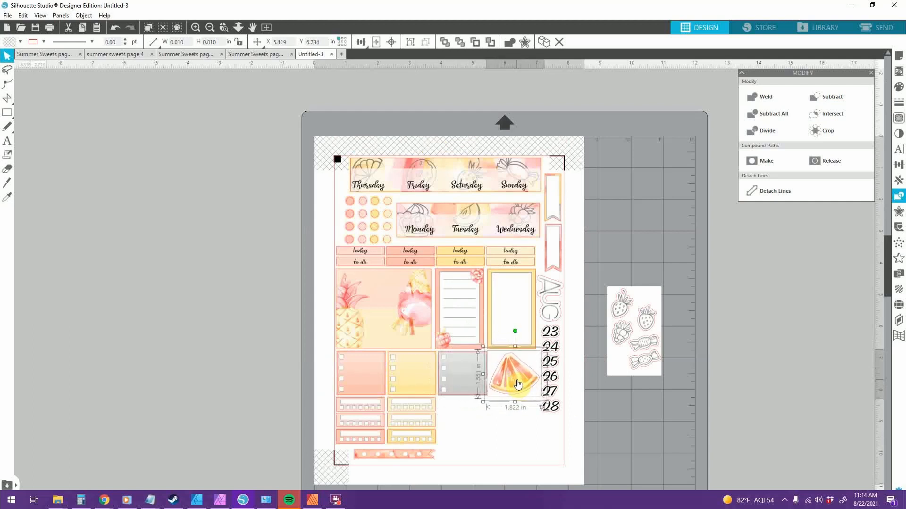
Rotate the orange slice so its tip points down, fit it beside the gray checklist box, and send it to the back
left_click_drag(521, 338, 513, 427)
left_click_drag(520, 374, 520, 376)
right_click(516, 375)
left_click(562, 314)
left_click(640, 437)
Fine-tune the orange slice artwork within its cut line, nudging it two steps to the right
left_click(195, 27)
left_click(195, 27)
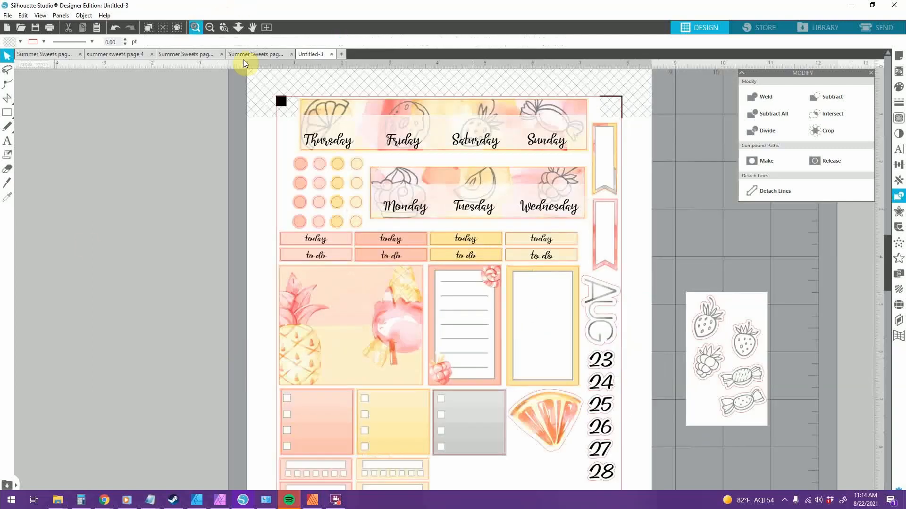
scroll(599, 411, "down", 4)
left_click(598, 378)
key("i")
key("v")
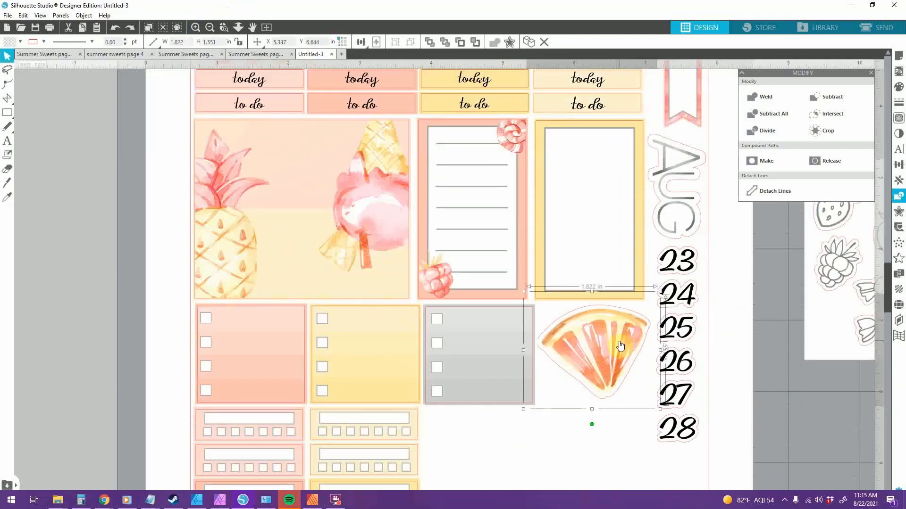
left_click_drag(603, 316, 601, 316)
left_click(822, 427)
left_click(598, 356)
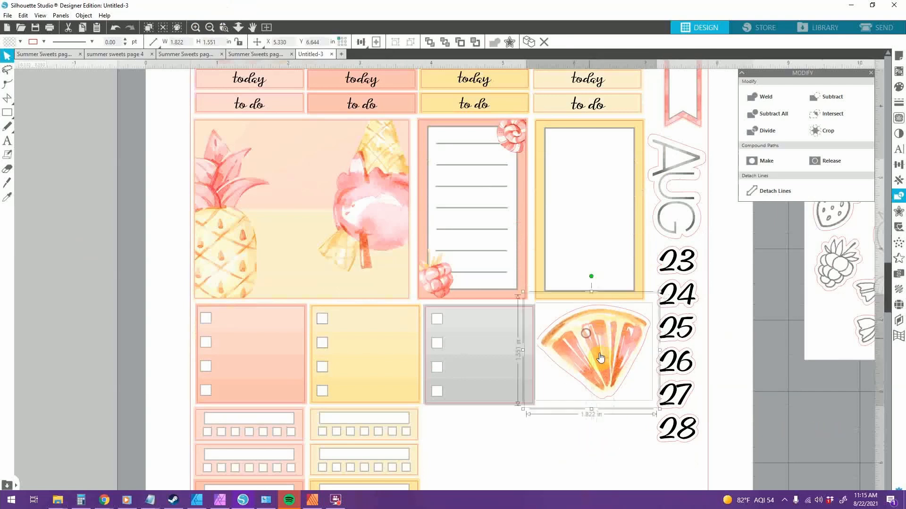
key("Right")
key("Right")
left_click(746, 415)
left_click(210, 27)
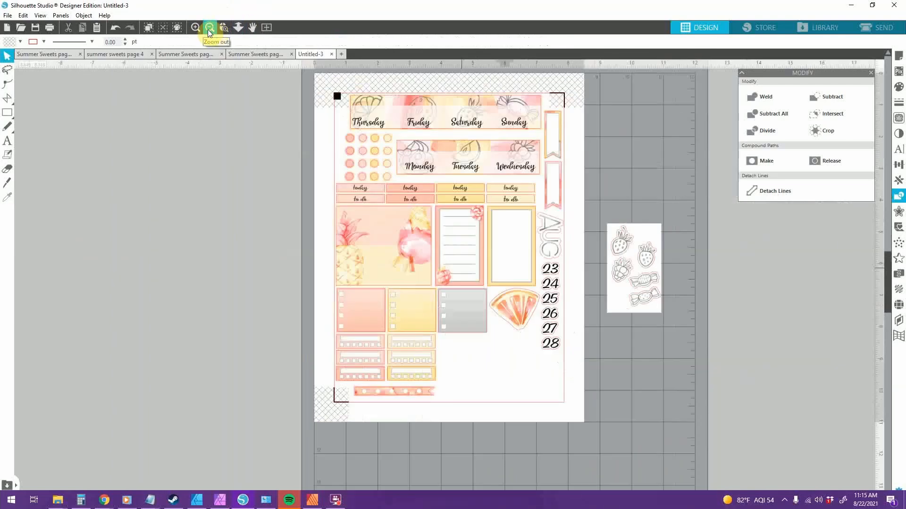
Close Summer Sweets page 4 and look over the stickers on page 5 for further candidates
left_click(120, 55)
left_click(152, 54)
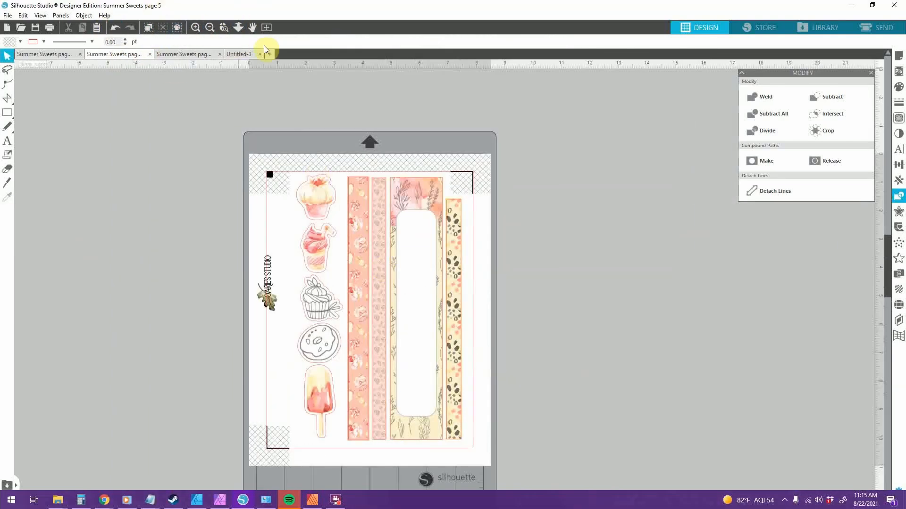
left_click(246, 56)
left_click(120, 55)
left_click(426, 203)
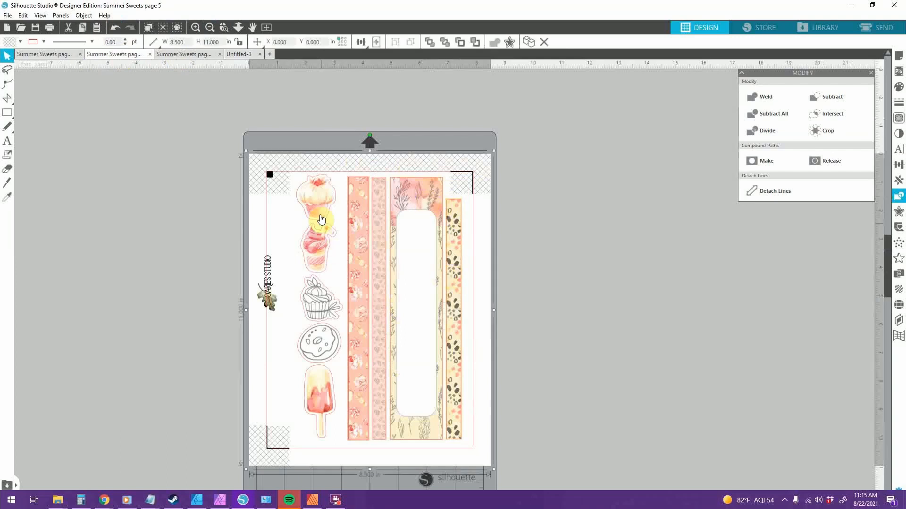
left_click(319, 429)
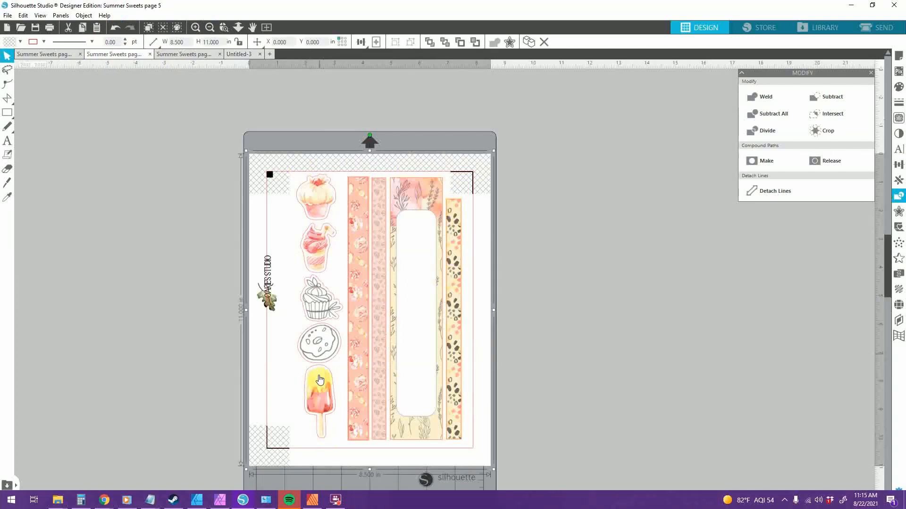
Compare Summer Sweets pages 6 and 1 with the Untitled-3 layout, and close page 6
left_click(179, 54)
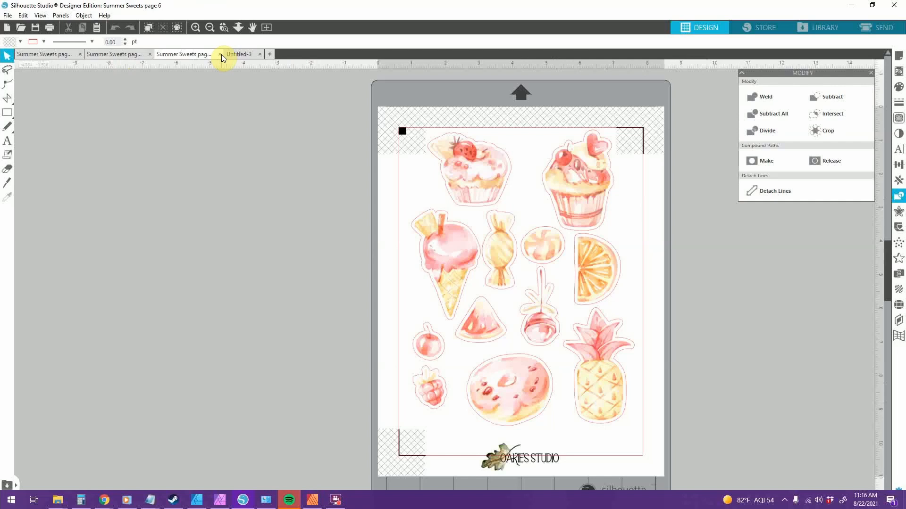
left_click(234, 54)
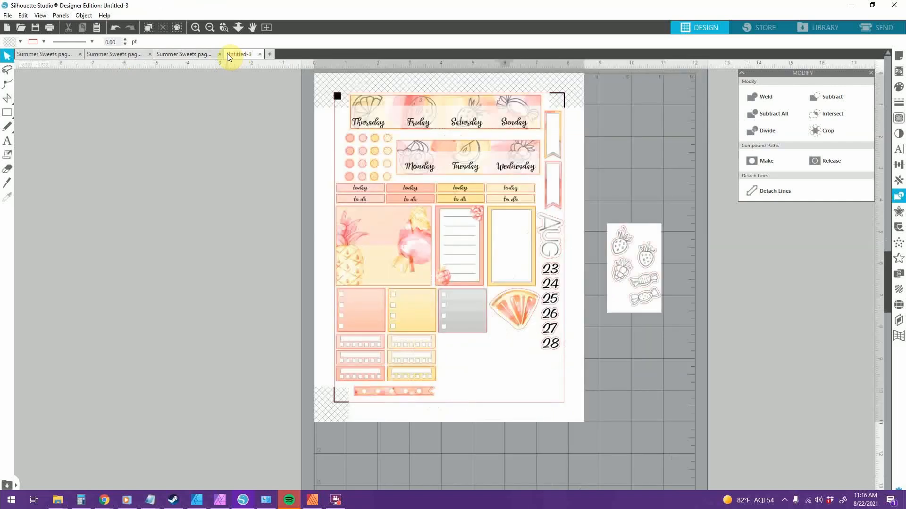
left_click(192, 55)
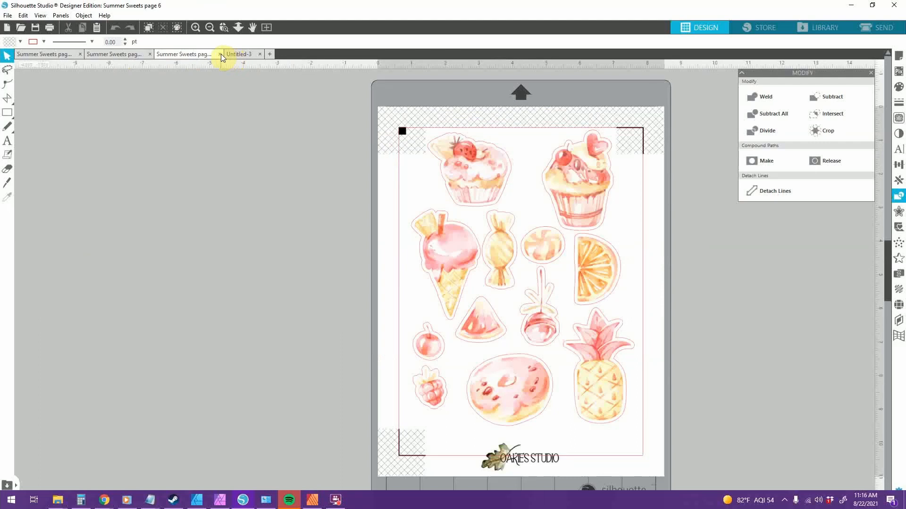
left_click(249, 57)
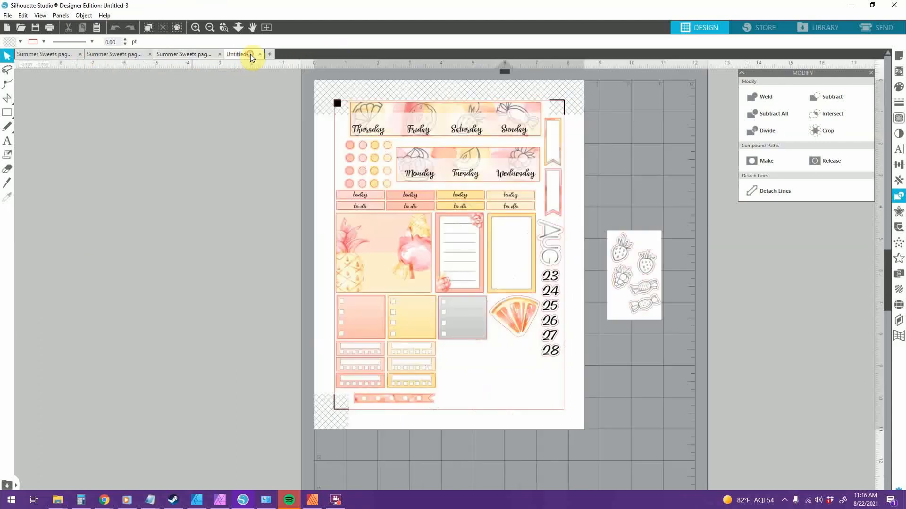
left_click(55, 60)
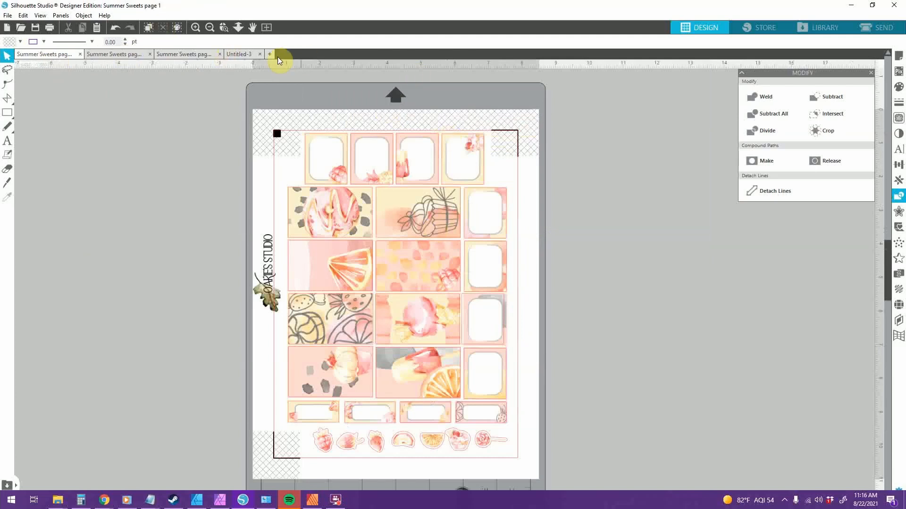
left_click(244, 57)
left_click(200, 55)
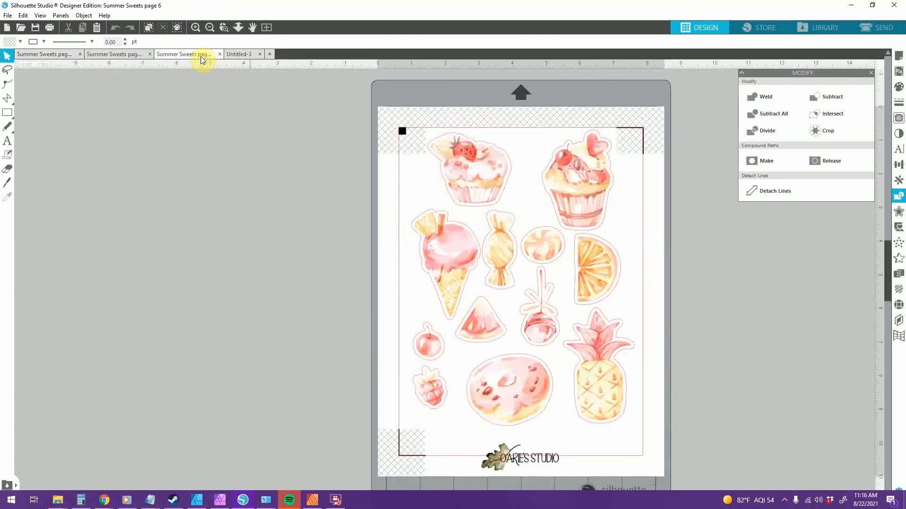
left_click(217, 54)
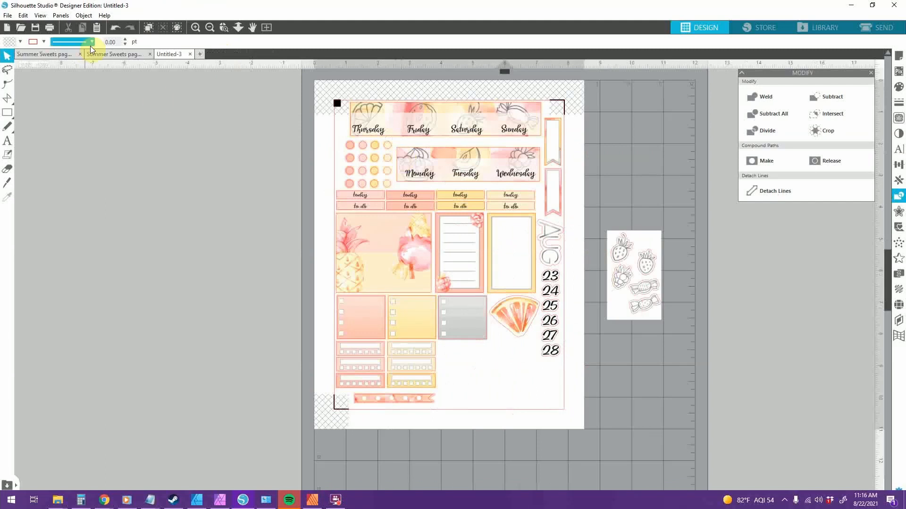
Review Summer Sweets pages 1 and 5 against the Untitled-3 sheet, keeping Untitled-3 open
left_click(70, 56)
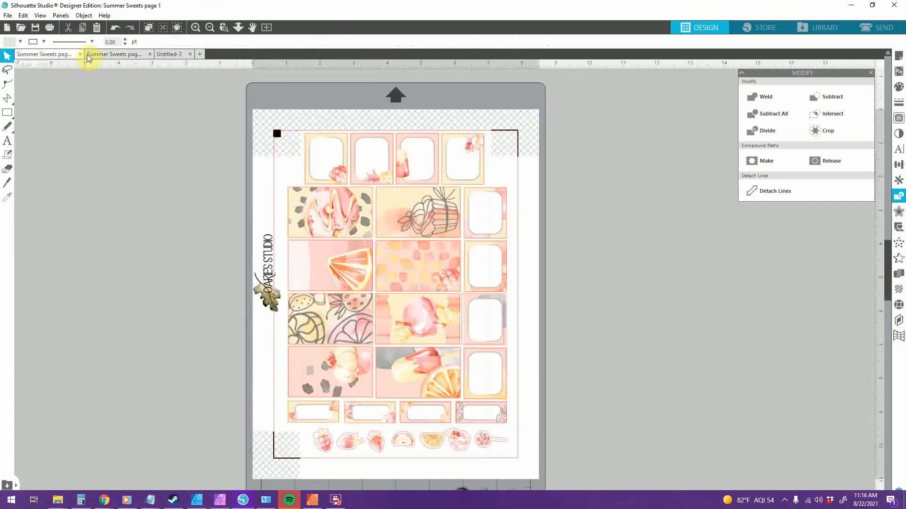
left_click(182, 55)
left_click(111, 54)
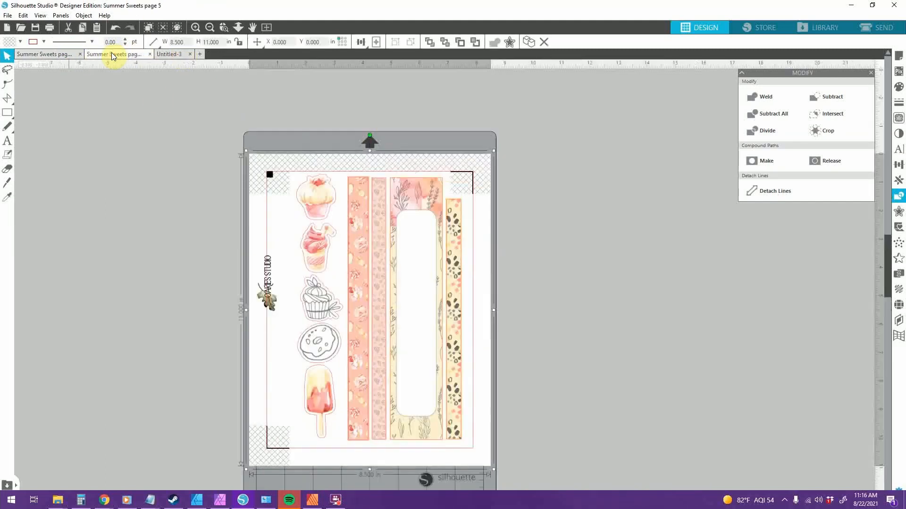
left_click(190, 54)
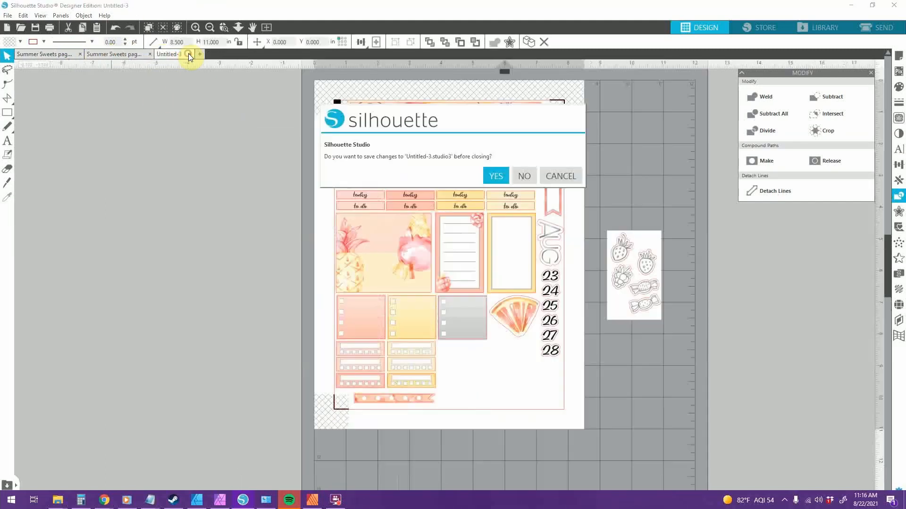
left_click(561, 176)
Move the white card with the five sketched berries and candies higher up beside the Untitled-3 sheet
left_click_drag(641, 267, 648, 238)
left_click(674, 248)
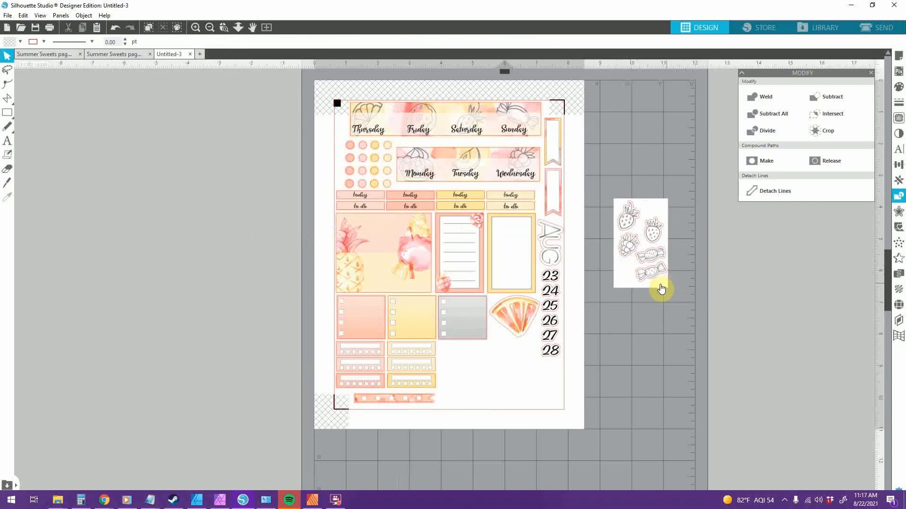
left_click_drag(660, 286, 657, 247)
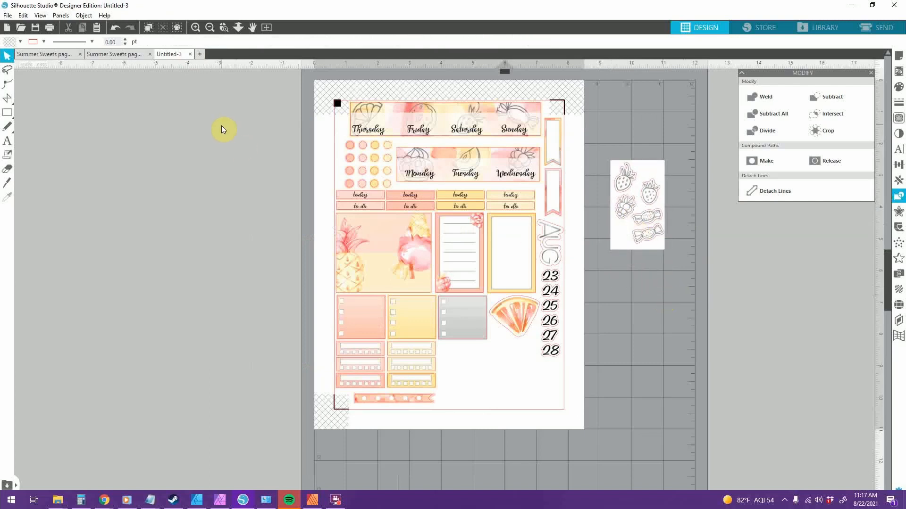
On Summer Sweets page 5, set the line colour to blue and draw a rectangle around the pink milkshake sticker
left_click(131, 57)
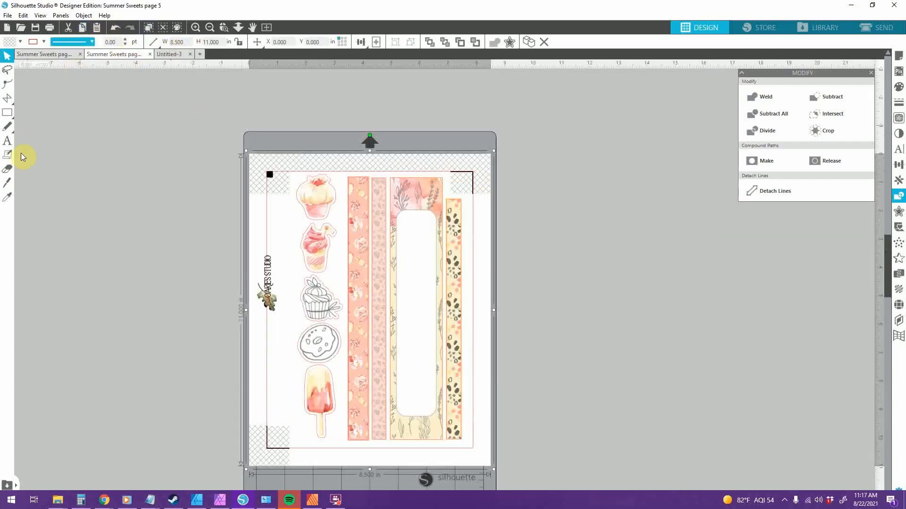
left_click(198, 29)
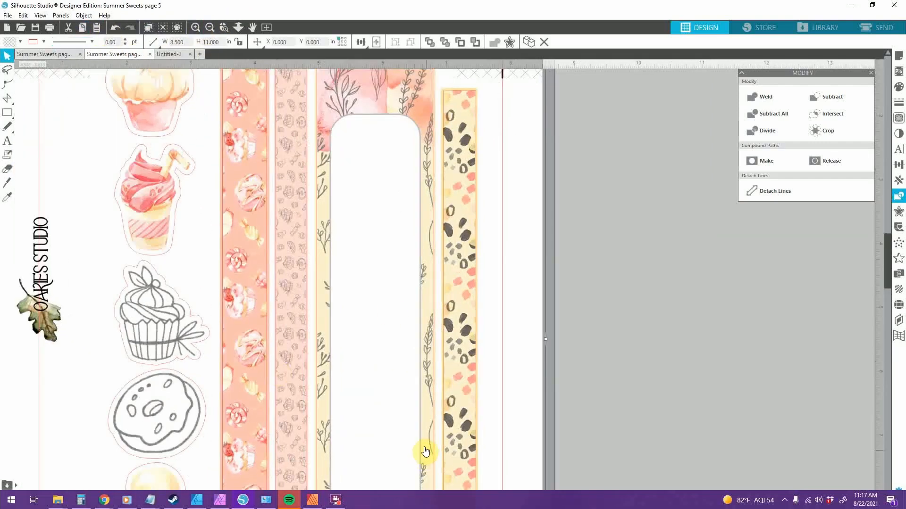
left_click(7, 84)
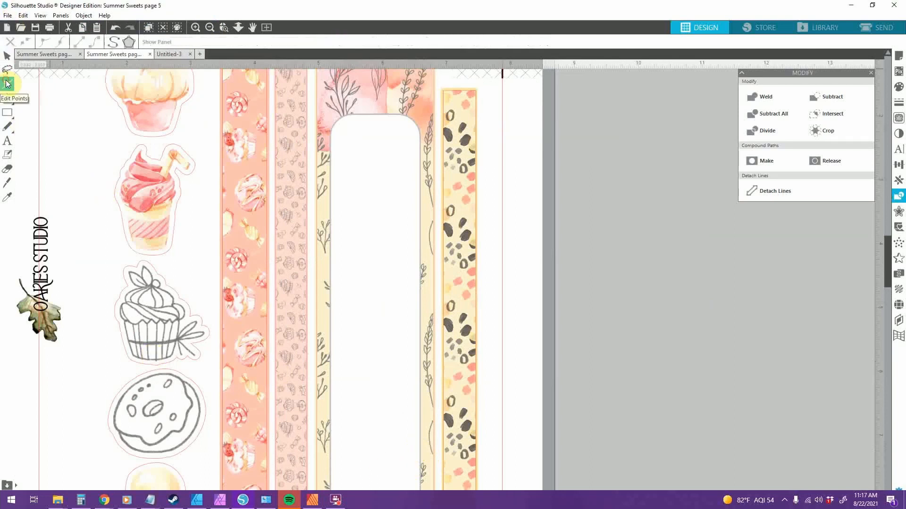
left_click(7, 113)
left_click(24, 112)
left_click(43, 41)
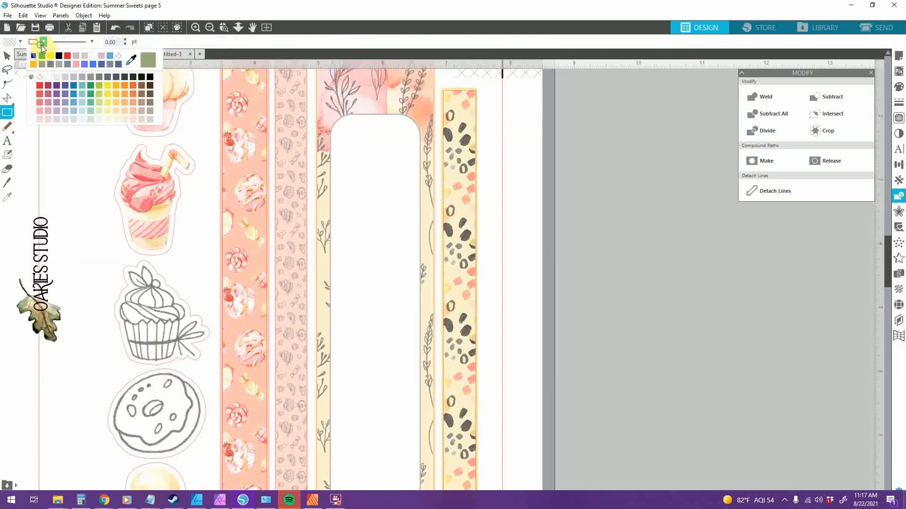
left_click(111, 66)
mouse_move(107, 141)
left_mouse_down()
mouse_move(202, 172)
mouse_move(201, 258)
left_mouse_up()
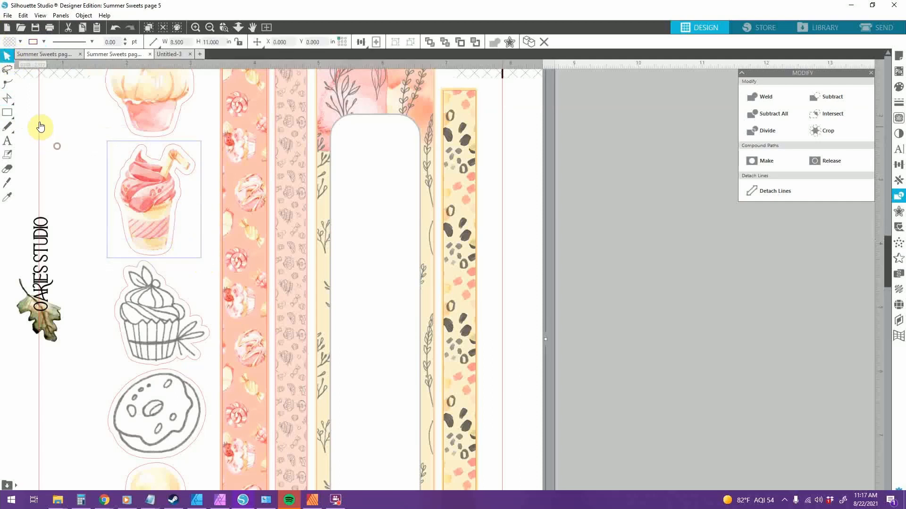
Draw a closed polygon around the milkshake sticker, just outside its cut line
left_click(7, 98)
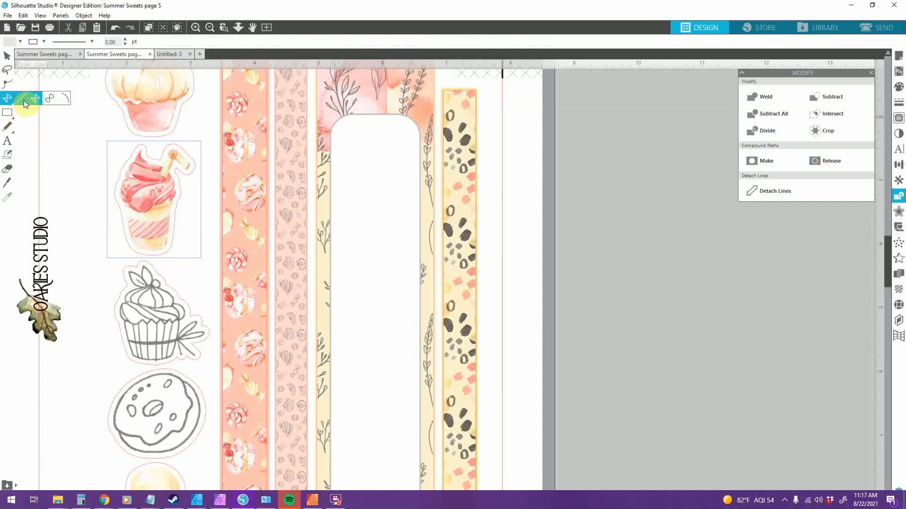
left_click(110, 190)
left_click(131, 145)
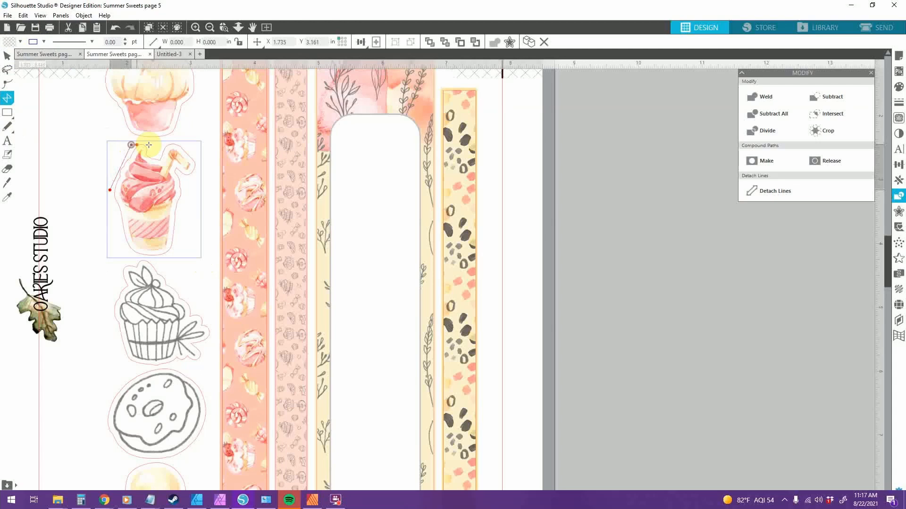
left_click(183, 143)
left_click(171, 259)
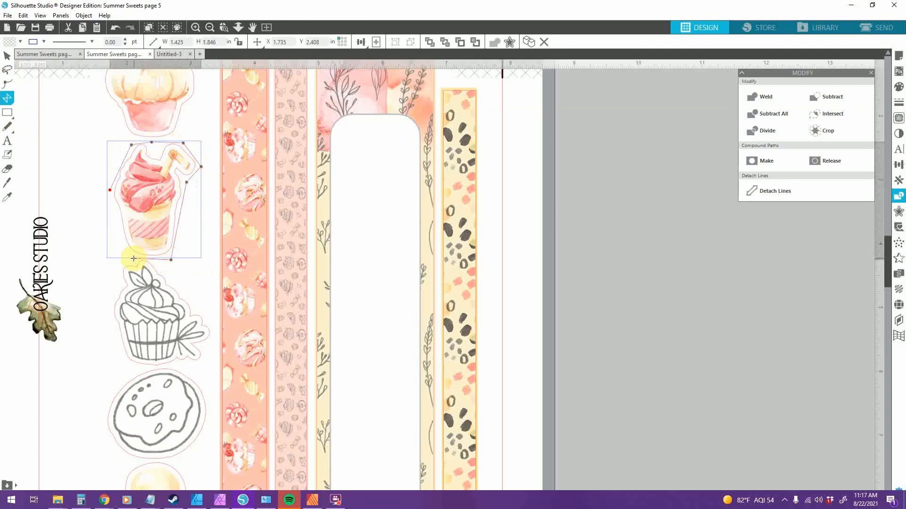
left_click(130, 257)
left_click(109, 191)
left_click(7, 55)
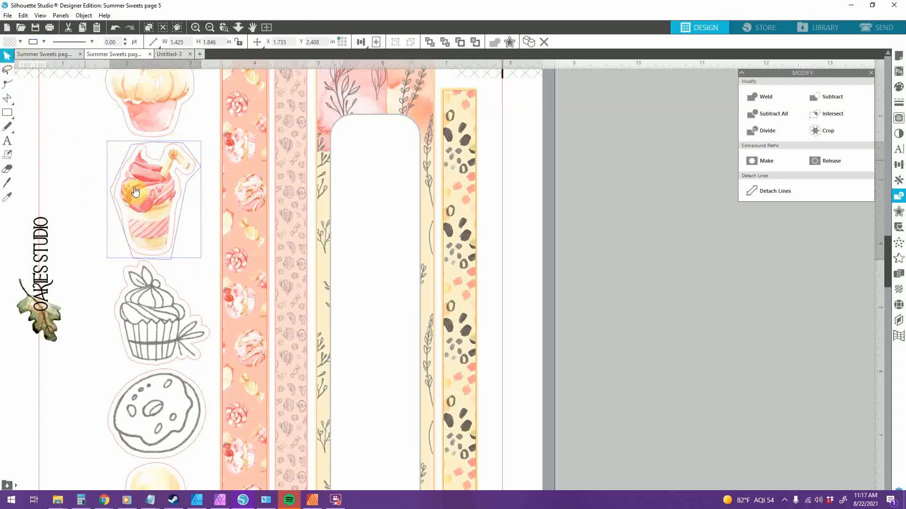
left_click(176, 232)
Adjust the polygon's two lowest points beneath the milkshake cup and delete the surrounding blue rectangle
left_click(8, 87)
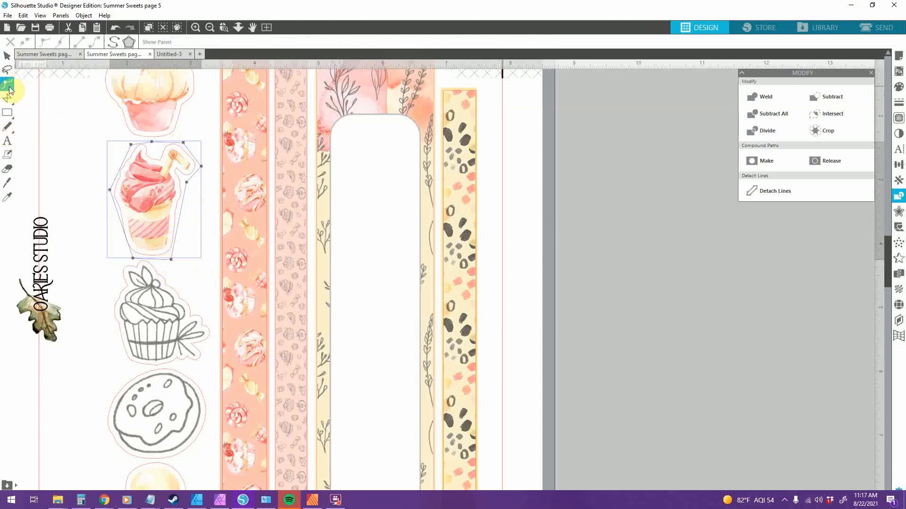
left_click(171, 260)
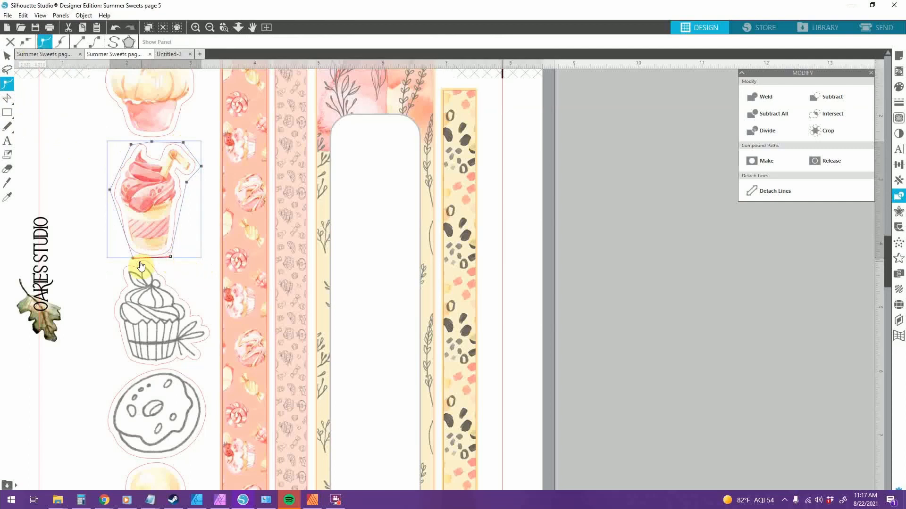
left_click_drag(132, 259, 129, 259)
left_click(7, 56)
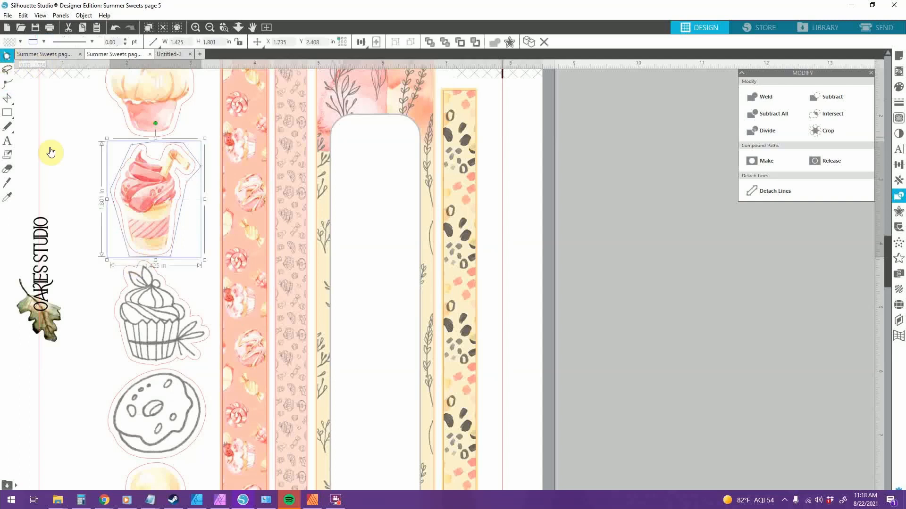
left_click(102, 255)
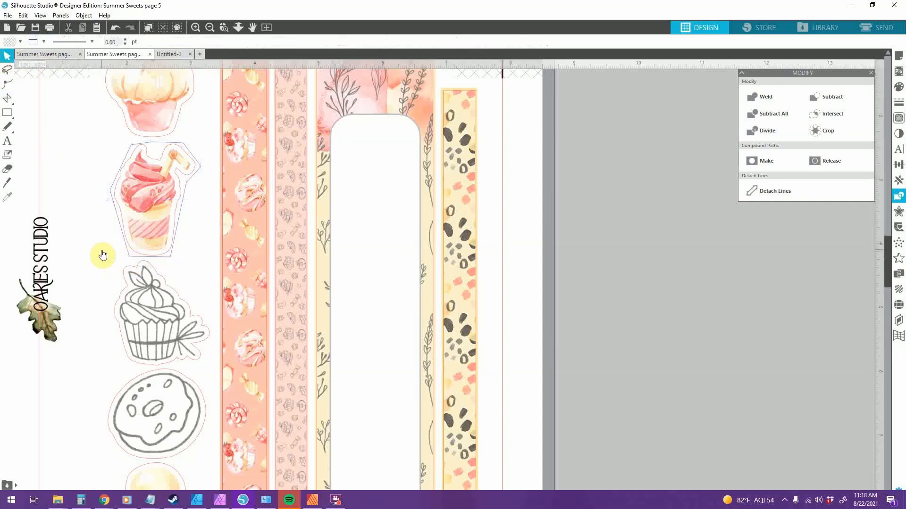
Intersect the page artwork with the milkshake polygon and send the cutout behind its cut line
left_click(181, 214)
left_click(85, 195, "shift")
right_click(77, 191)
left_click(839, 115)
right_click(157, 188)
left_click(198, 376)
left_click(172, 243)
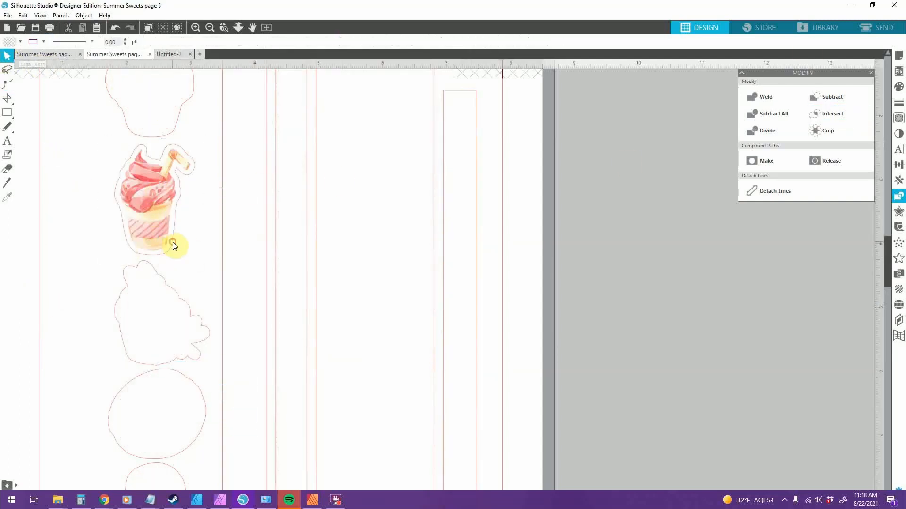
Copy the milkshake sticker with its cut line into Untitled-3, place it below the grey checklist box and send it to the back
key("ctrl+c")
left_click(169, 54)
key("ctrl+v")
left_click_drag(458, 293, 454, 372)
right_click(454, 372)
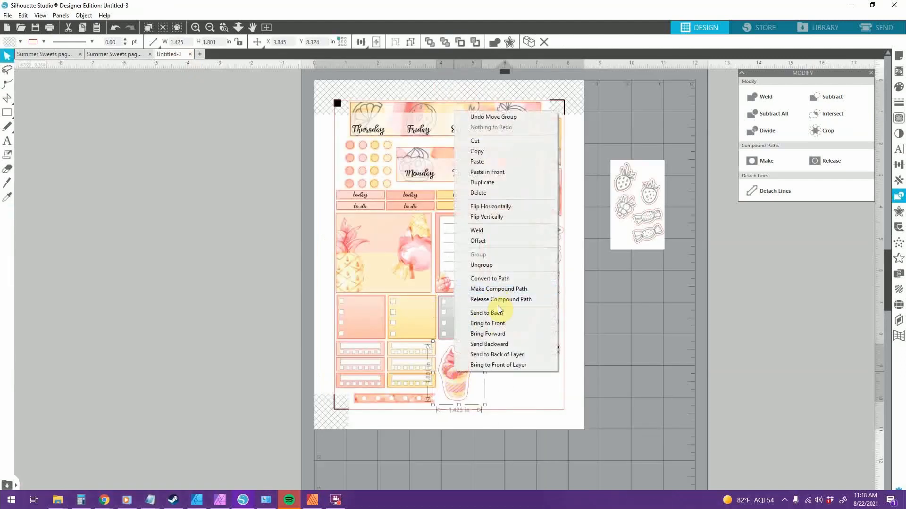
left_click(499, 312)
Undo the milkshake crop on Summer Sweets page 5 and draw a closed polygon around the sketched cupcake sticker
left_click(120, 55)
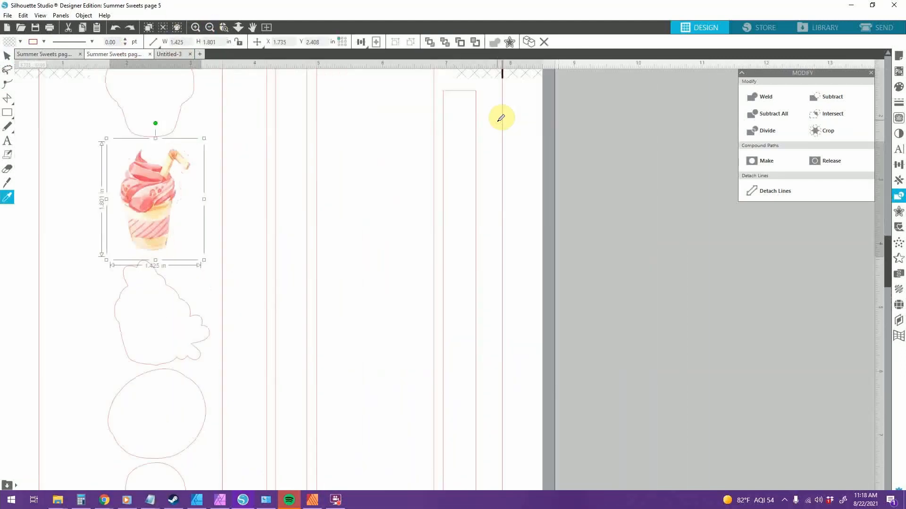
left_click(7, 98)
left_click(111, 290)
left_click(122, 246)
left_click(161, 244)
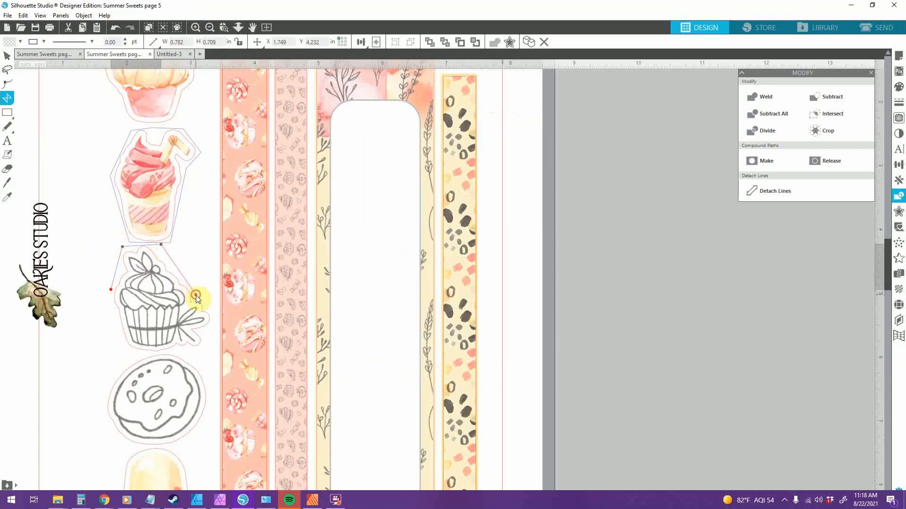
left_click(196, 296)
left_click(214, 310)
left_click(206, 357)
left_click(169, 353)
left_click(131, 355)
left_click(108, 317)
left_click(111, 289)
Intersect the page artwork with the cupcake polygon and copy the cutout with its cut line beside the Untitled-3 sheet
left_click(7, 55)
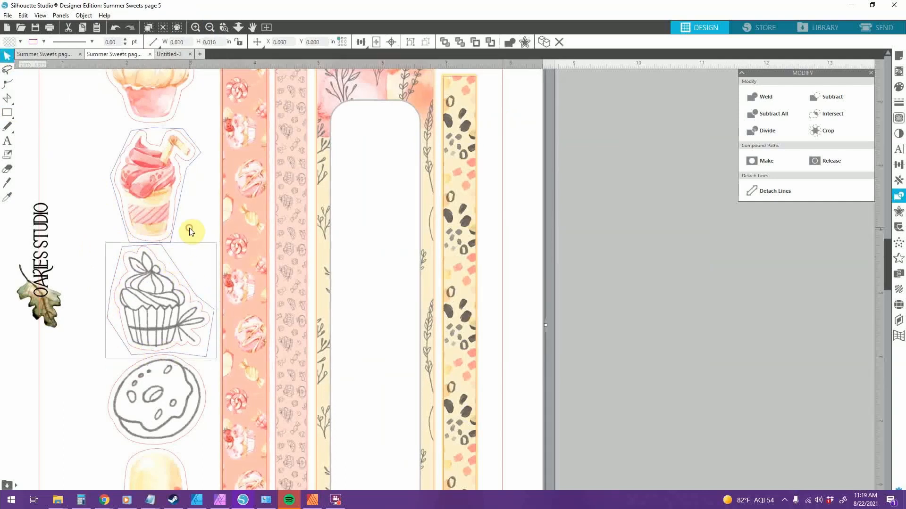
left_click(832, 114)
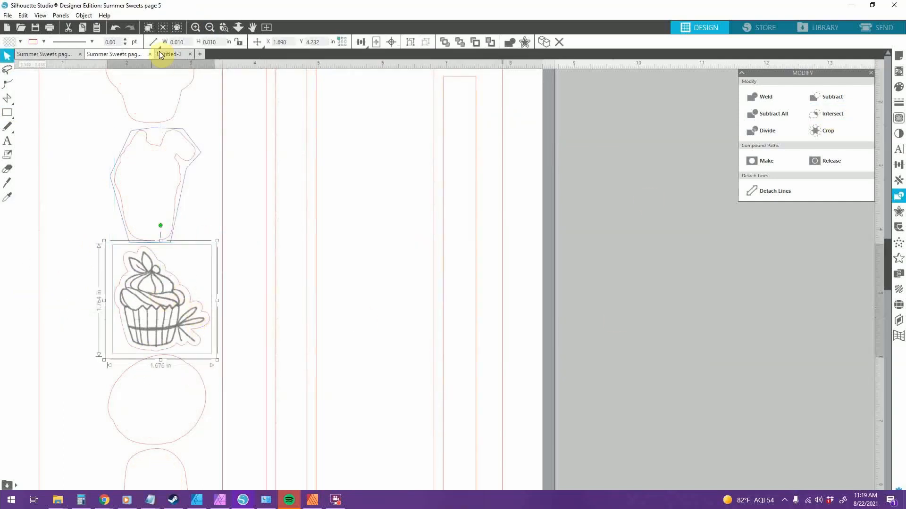
left_click(160, 54)
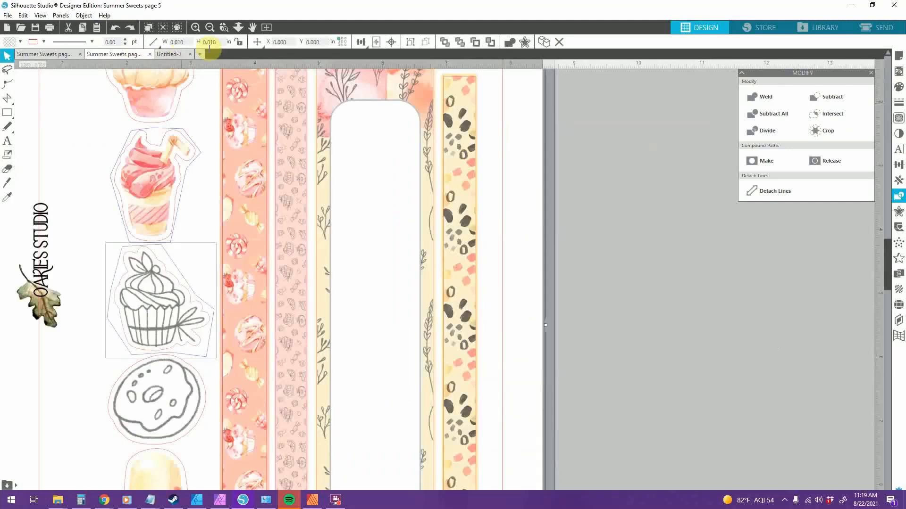
Draw a rectangle around the yellow spotted strip on Summer Sweets page 5
left_click(210, 29)
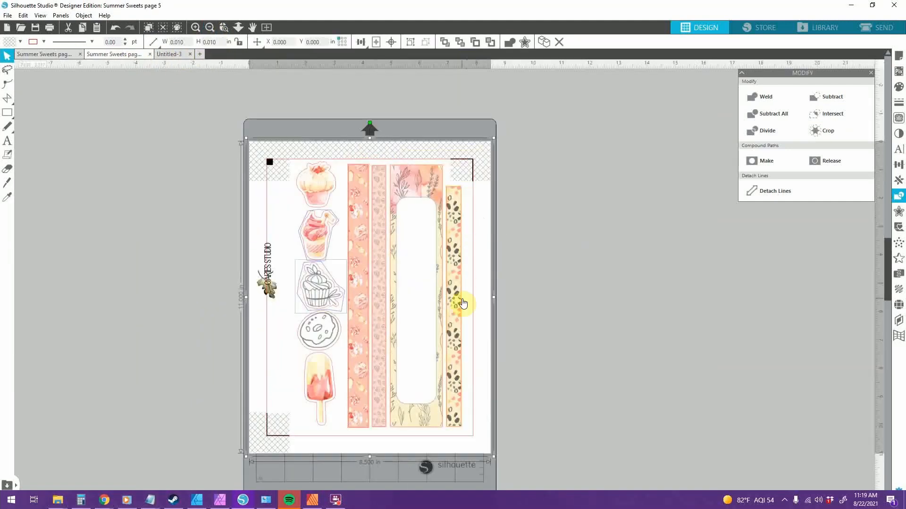
scroll(542, 203, "up", 2)
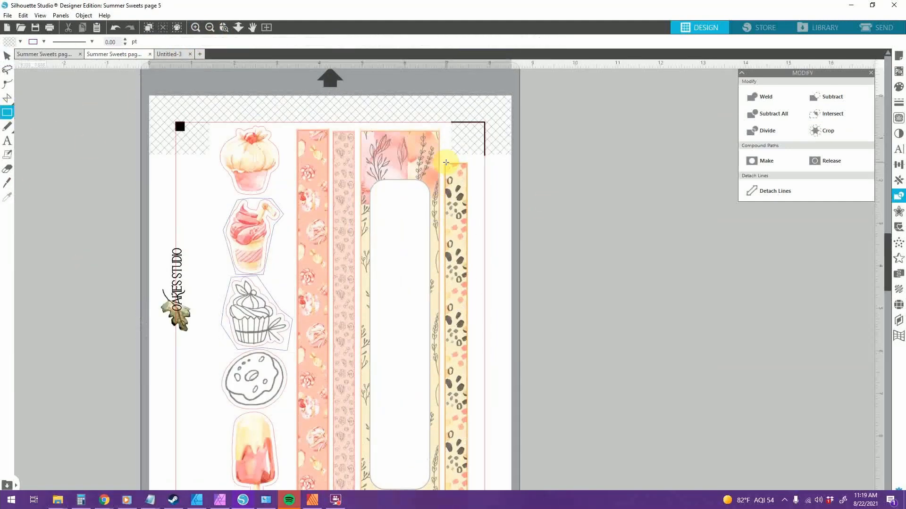
left_click_drag(445, 162, 467, 457)
Intersect the page artwork with the strip's rectangle and send the spotted cutout behind its cut line
left_click(7, 56)
right_click(486, 137)
left_click(515, 329)
left_click(455, 378)
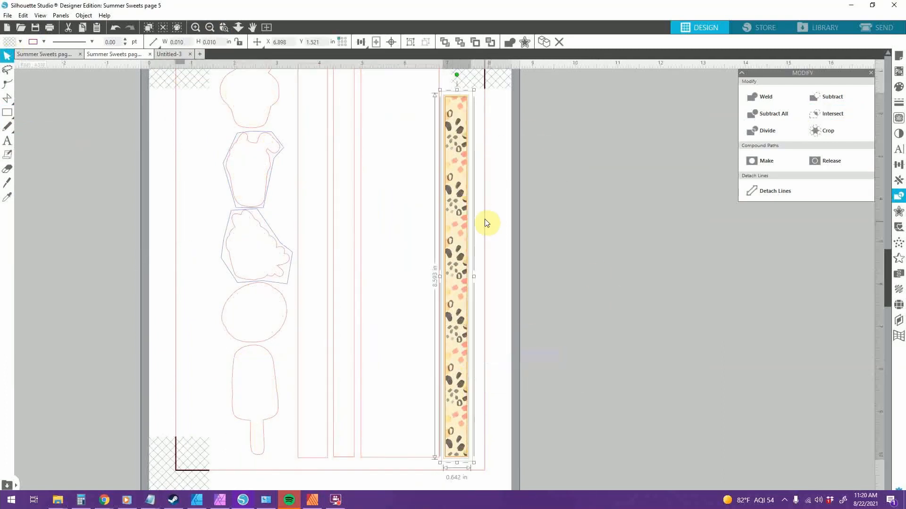
Paste the spotted strip into Untitled-3, rotate it to horizontal and place it just below the sheet's print area
left_click(168, 54)
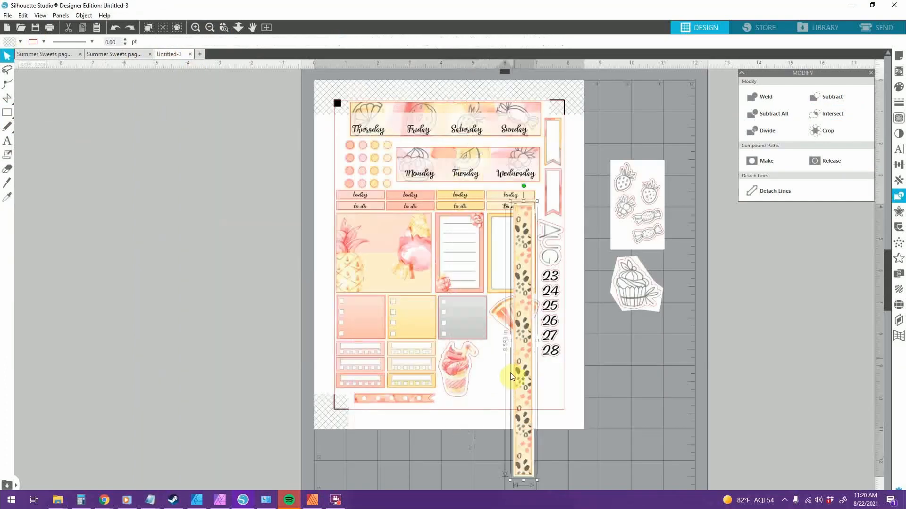
left_click_drag(511, 159, 680, 322)
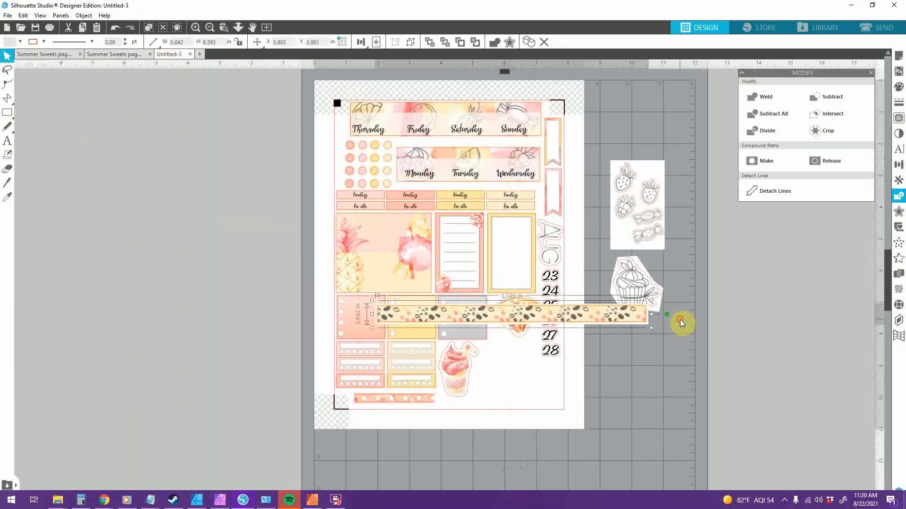
left_click_drag(580, 310, 565, 415)
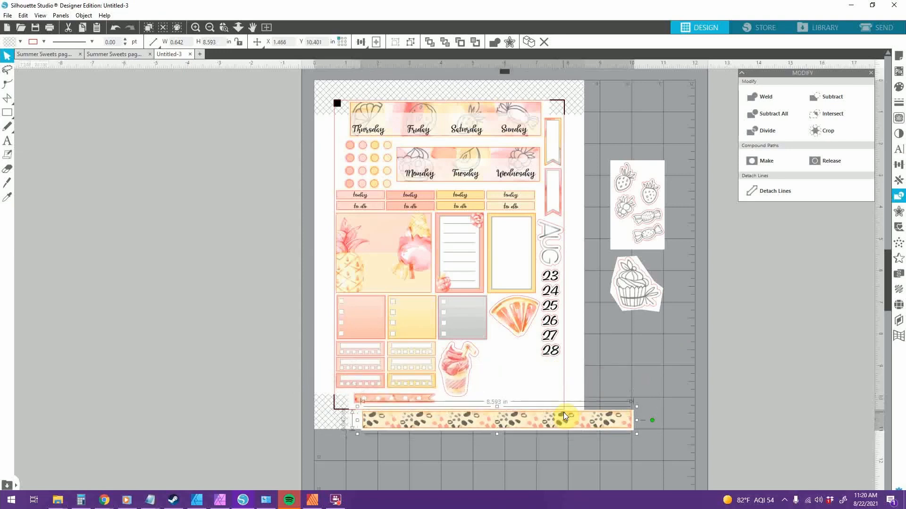
left_click(673, 416)
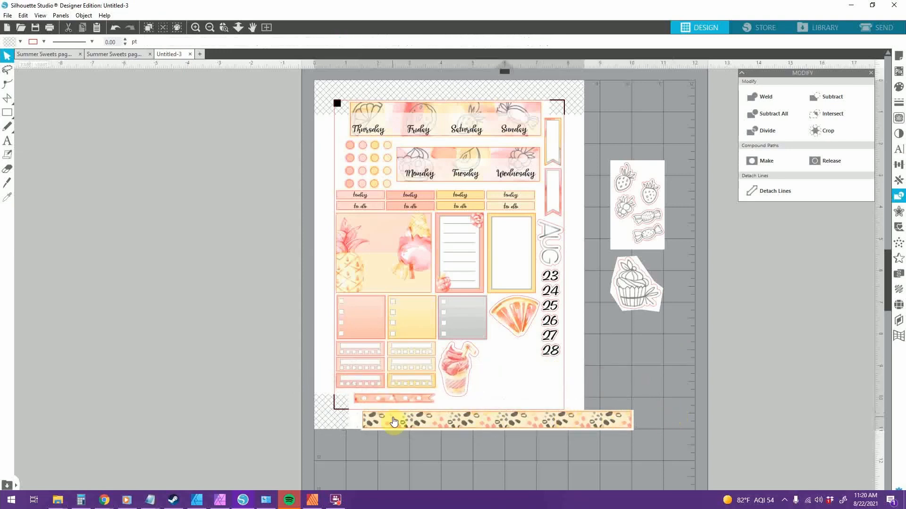
Move the spotted strip up beside the small pink flag strip and turn the milkshake sticker on its side above it
left_click(393, 428)
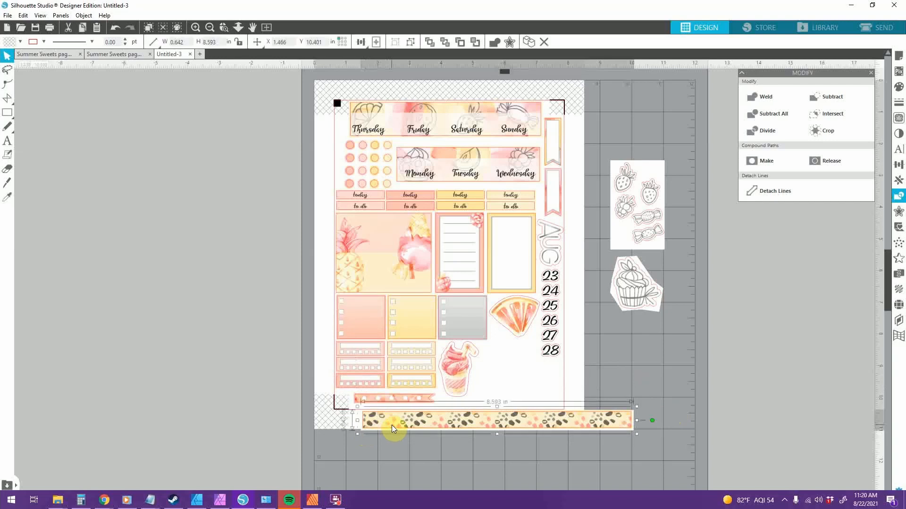
left_click_drag(503, 428, 561, 399)
left_click(614, 426)
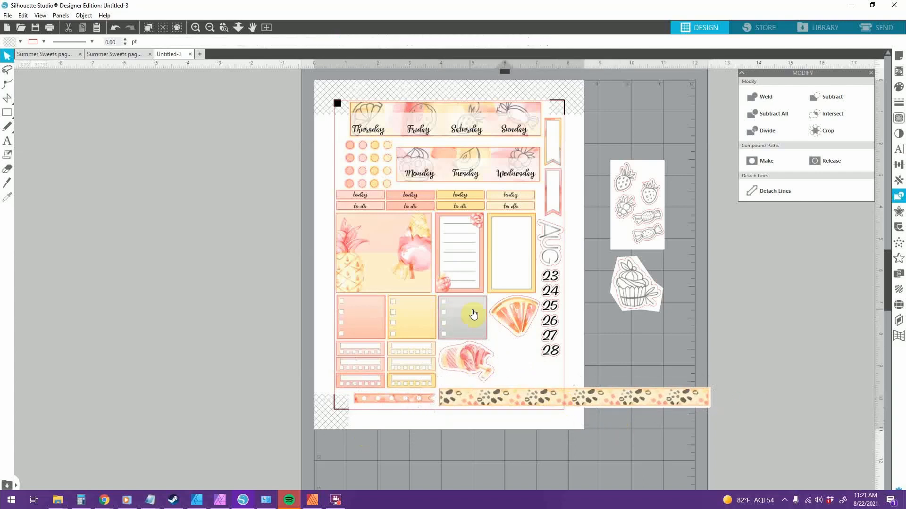
left_click(6, 113)
left_click(21, 112)
left_click_drag(439, 405, 562, 398)
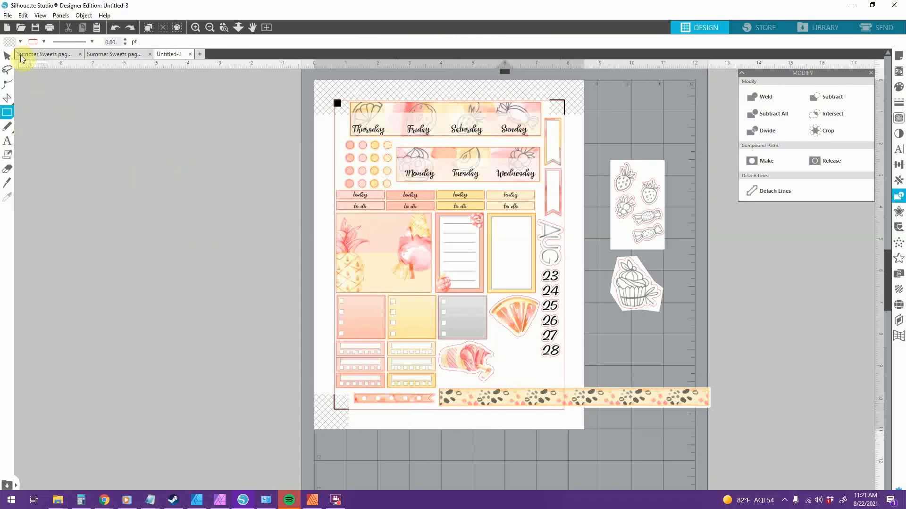
left_click(7, 56)
Move the small pink flag strip off the sheet and slide the spotted strip left into its place
left_click_drag(393, 401, 675, 341)
left_click_drag(550, 399, 469, 398)
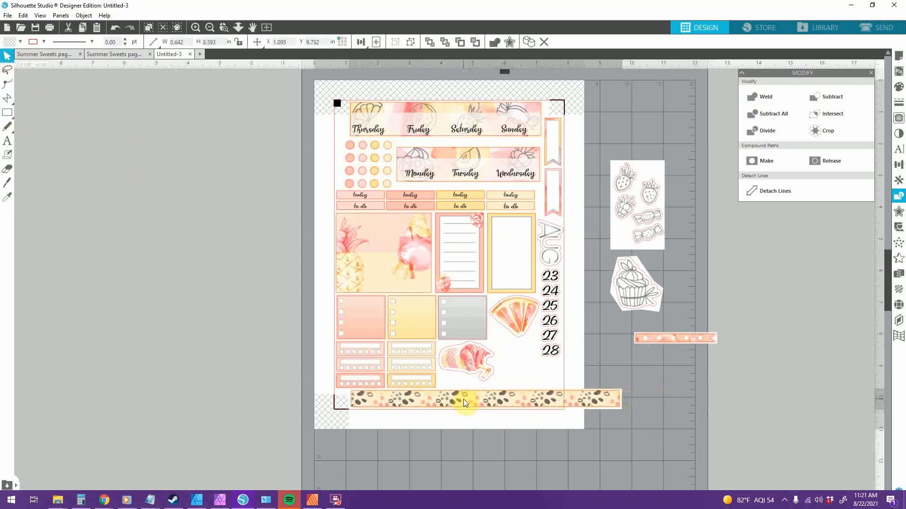
left_click(651, 403)
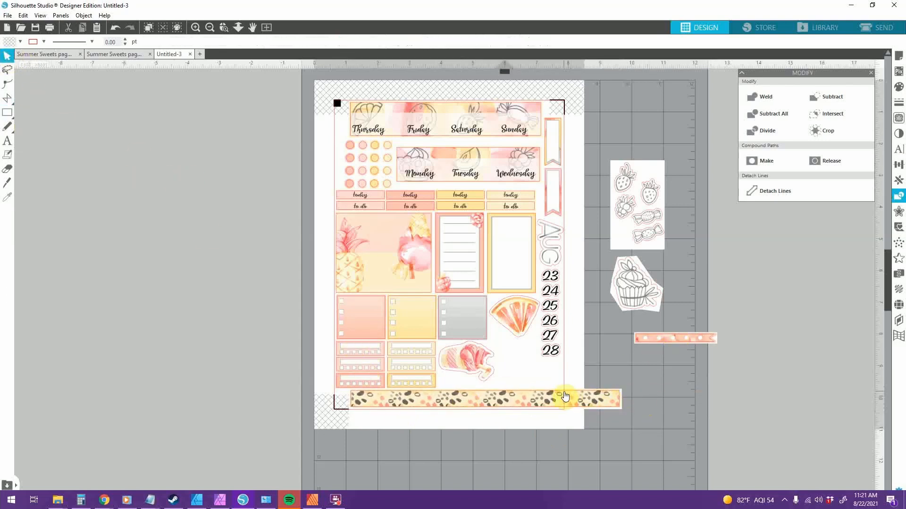
Ungroup the spotted strip and select its cut line separately
left_click(616, 407)
right_click(615, 407)
left_click(636, 300)
left_click(654, 426)
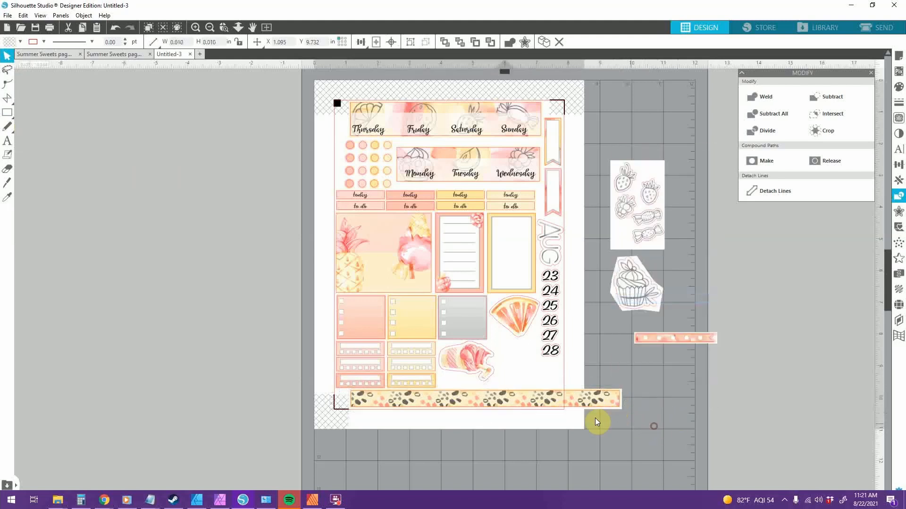
left_click(618, 401)
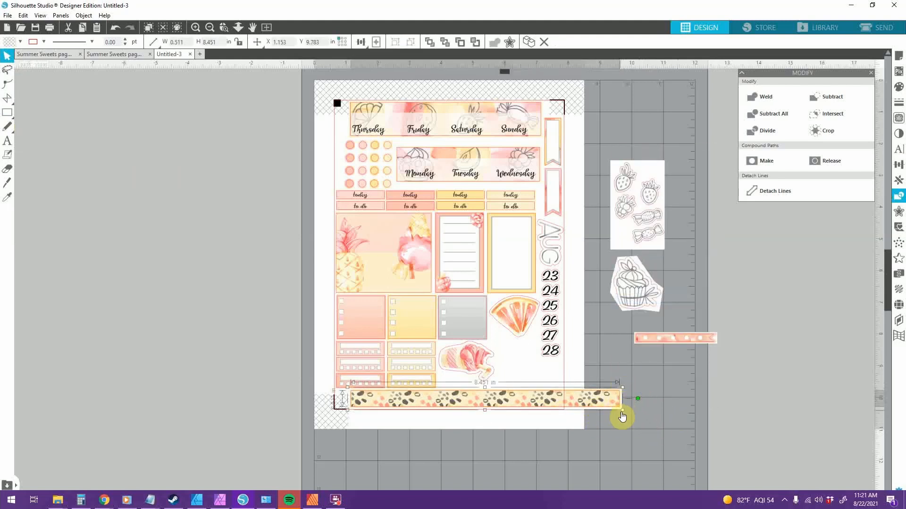
Shorten the spotted strip's cut line to about 6.688 in so it ends at the sheet's print boundary
left_click(61, 243)
left_click(195, 26)
left_click(481, 388)
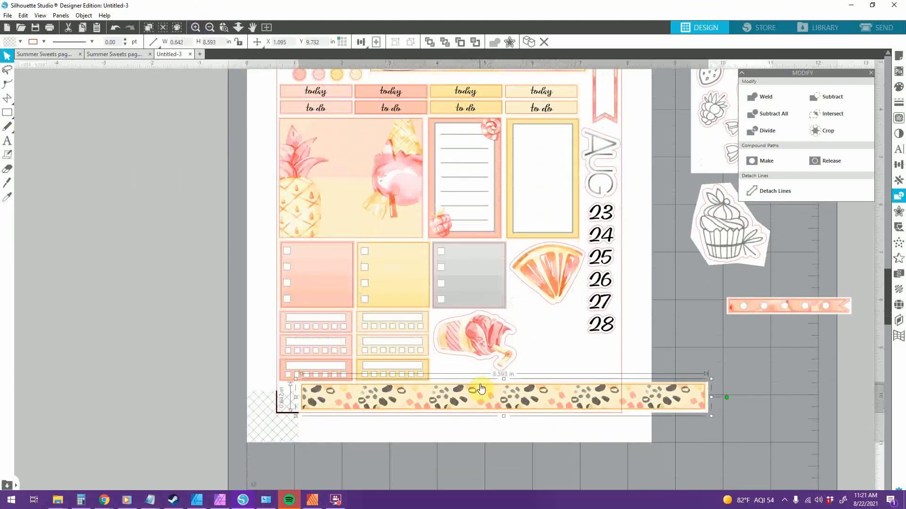
left_click(499, 391)
left_click_drag(701, 391, 616, 399)
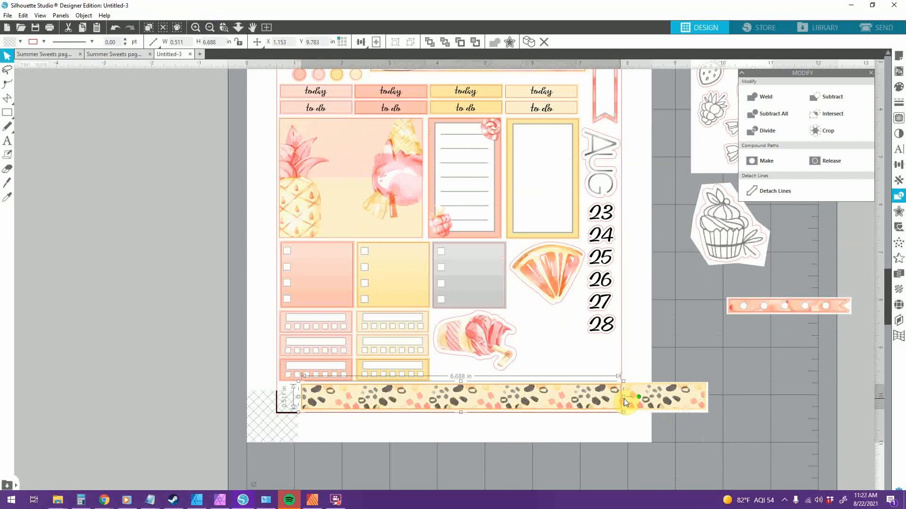
left_click_drag(623, 399, 711, 396)
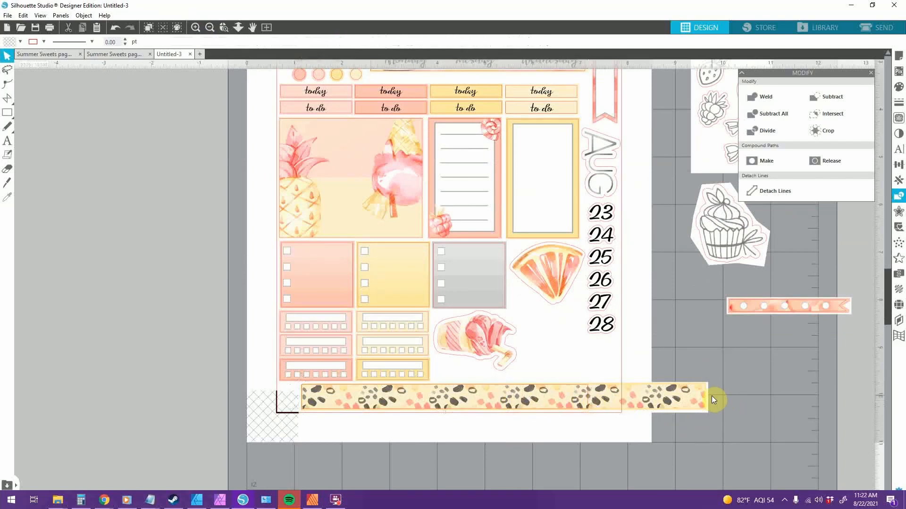
Try the small pink flag strip upright over the orange slice, between the milkshake and the date numbers
left_click_drag(809, 317, 636, 350)
left_click_drag(556, 345, 661, 325)
left_click_drag(635, 323, 533, 288)
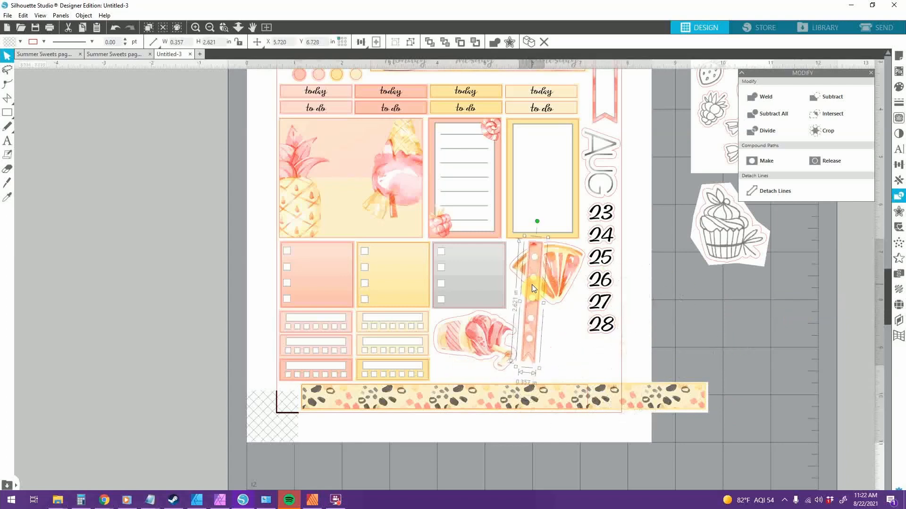
left_click_drag(535, 221, 529, 222)
left_click_drag(532, 283, 573, 289)
Examine the fit and cut lines of the weekday header strips near the top of the sheet
left_click(210, 28)
scroll(566, 214, "up", 2)
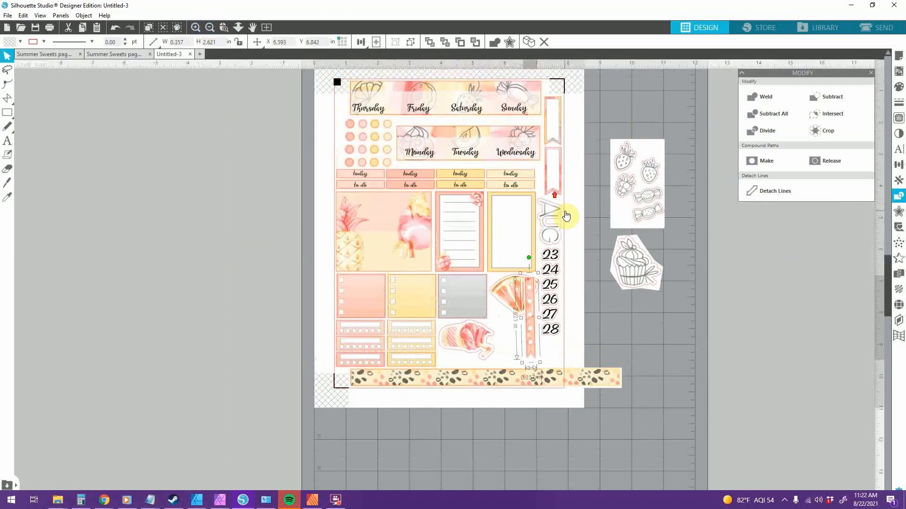
left_click(195, 27)
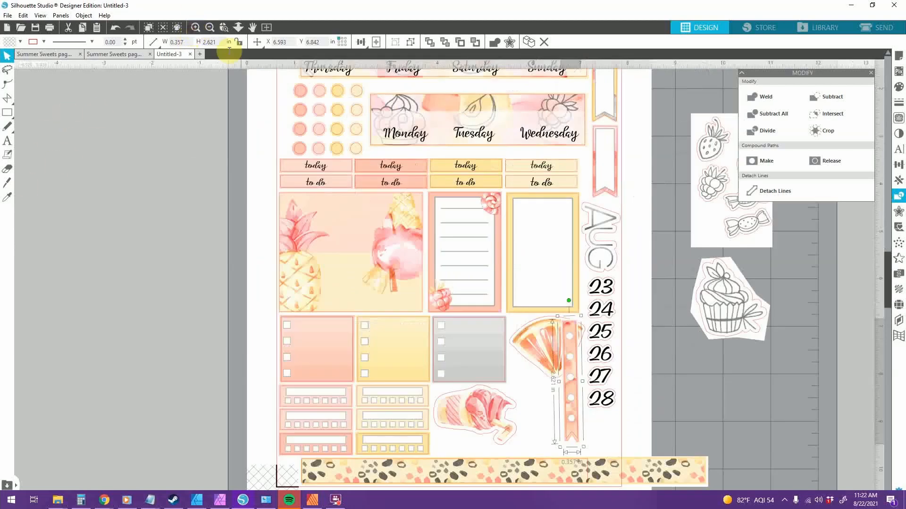
scroll(370, 135, "up", 4)
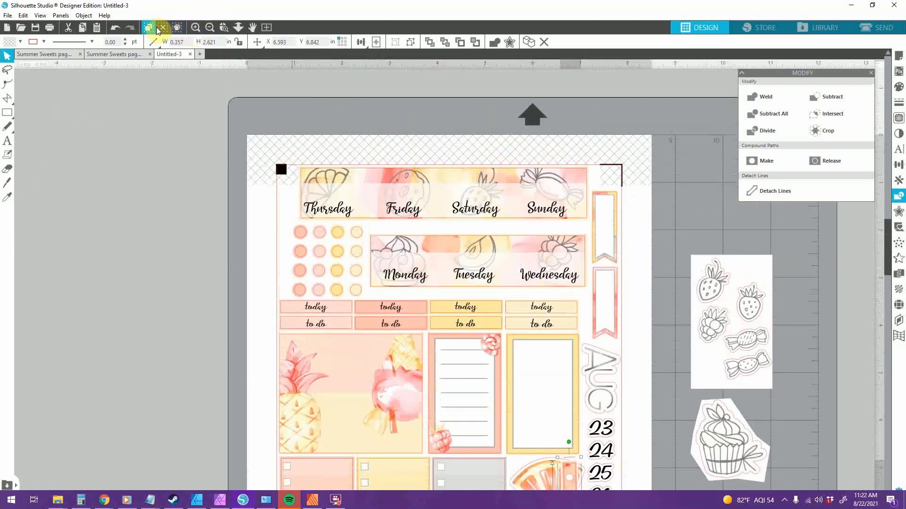
left_click(193, 29)
scroll(462, 239, "up", 1)
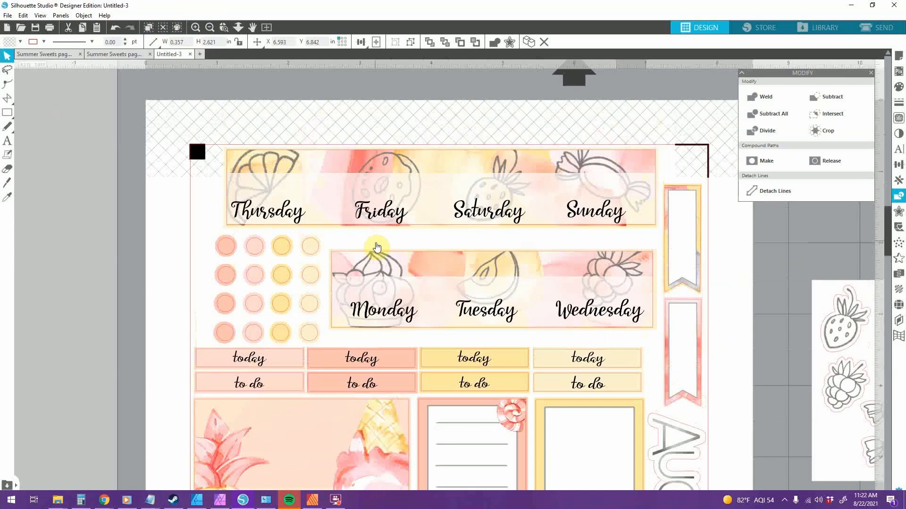
mouse_move(385, 260)
left_mouse_down()
mouse_move(378, 251)
mouse_move(386, 250)
left_mouse_up()
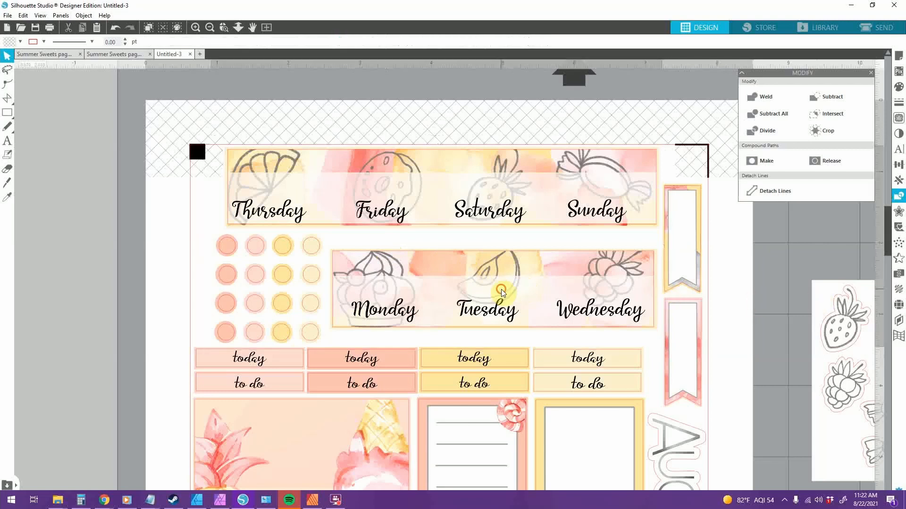
left_click(144, 155)
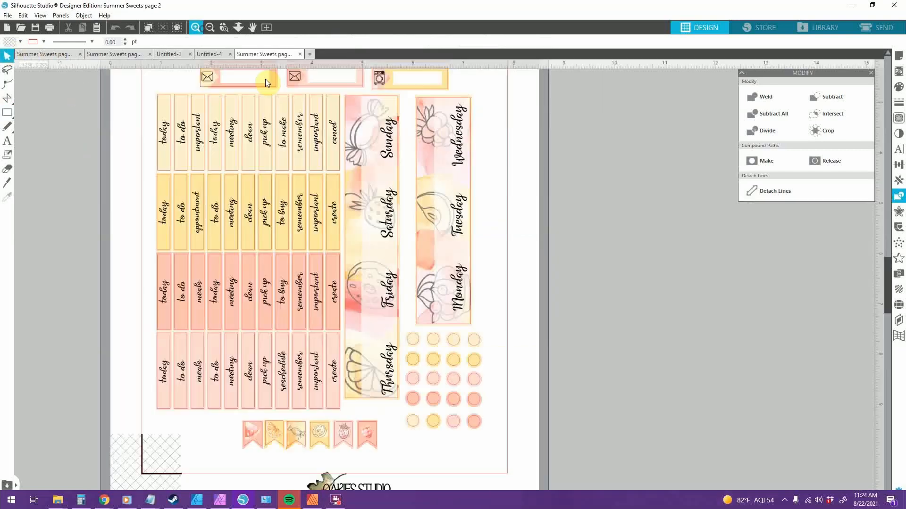
Isolate page 2's Thursday-to-Sunday strip by intersecting the artwork with a rectangle drawn around it, and send the result to the back
scroll(265, 79, "down", 2)
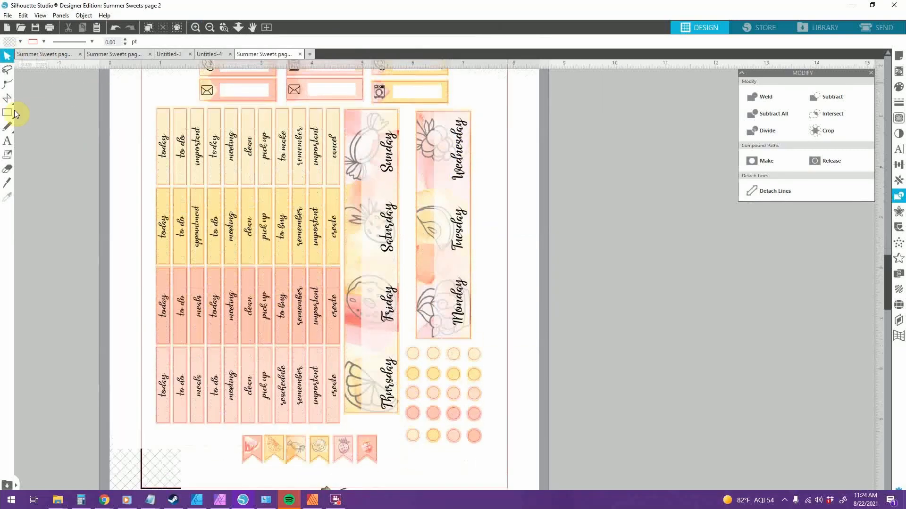
left_click(7, 112)
left_click_drag(343, 106, 403, 420)
left_click(7, 56)
left_click(471, 98, "shift")
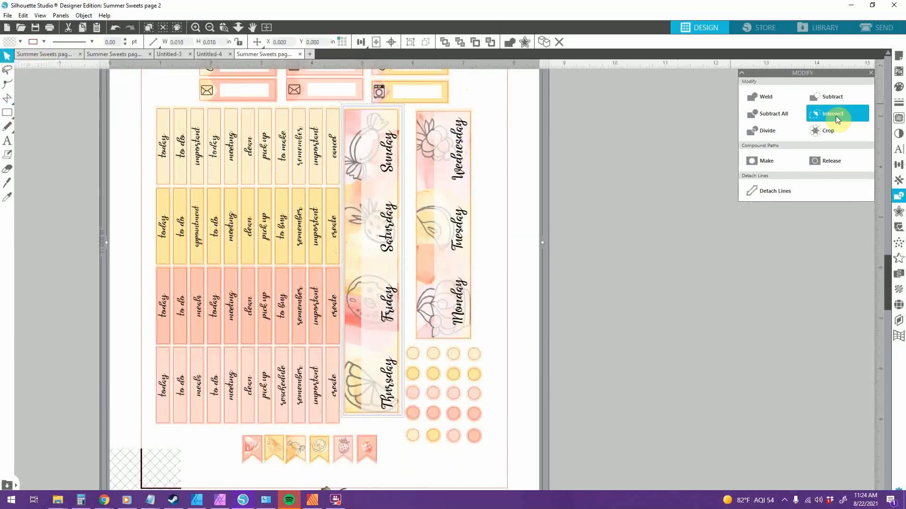
left_click(831, 114)
right_click(383, 228)
left_click(414, 407)
Copy the Thursday-to-Sunday strip into Untitled-3, rotate it to horizontal and place it along the top of the print area
left_click(407, 173)
left_click(390, 189)
key("ctrl+c")
left_click(170, 54)
key("ctrl+v")
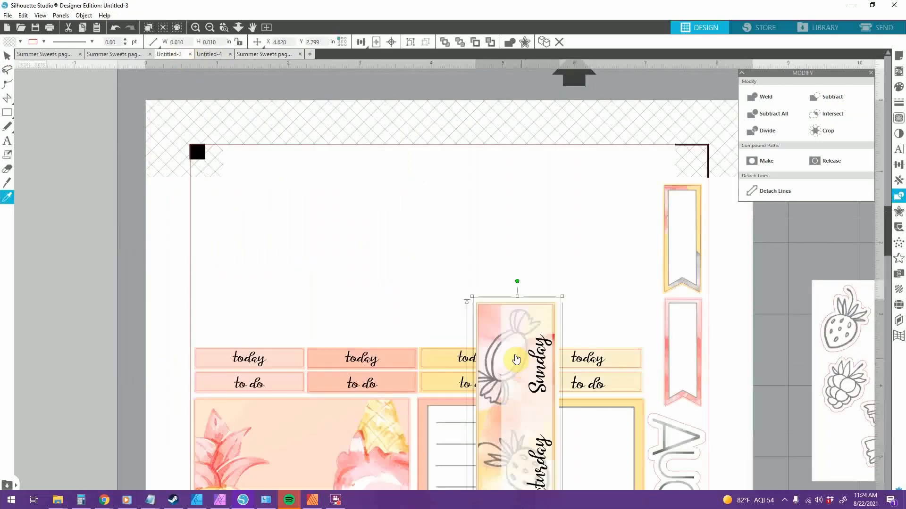
left_click_drag(516, 359, 458, 201)
left_click_drag(460, 123, 697, 359)
left_click_drag(486, 344, 470, 174)
On page 2, fit a 1.168 × 4.615 in rectangle around the Monday-to-Wednesday strip, intersect it with the artwork and send it to the back
left_click(264, 54)
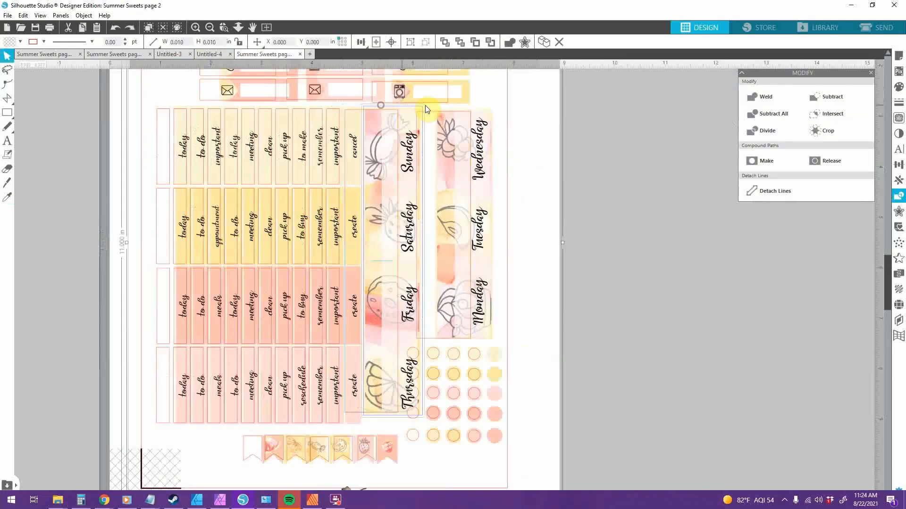
mouse_move(445, 234)
left_mouse_down()
mouse_move(473, 231)
mouse_move(457, 224)
left_mouse_up()
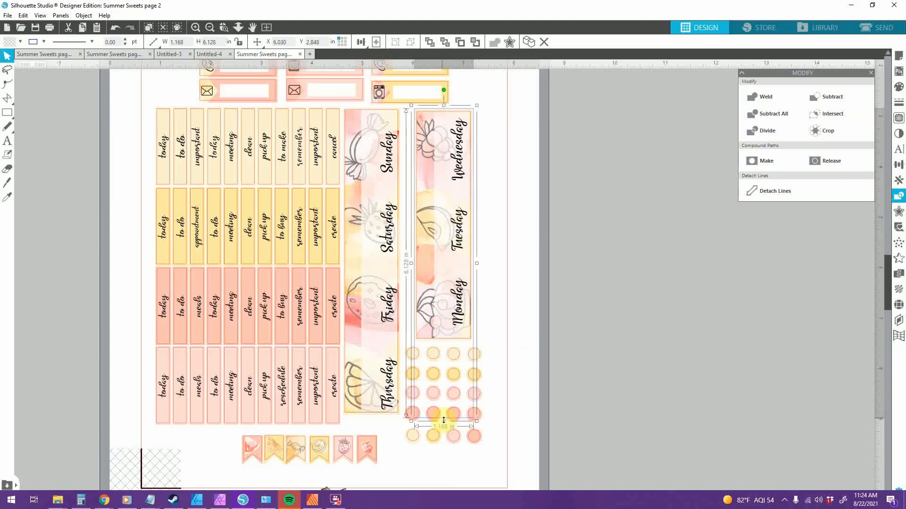
left_click_drag(449, 363, 448, 344)
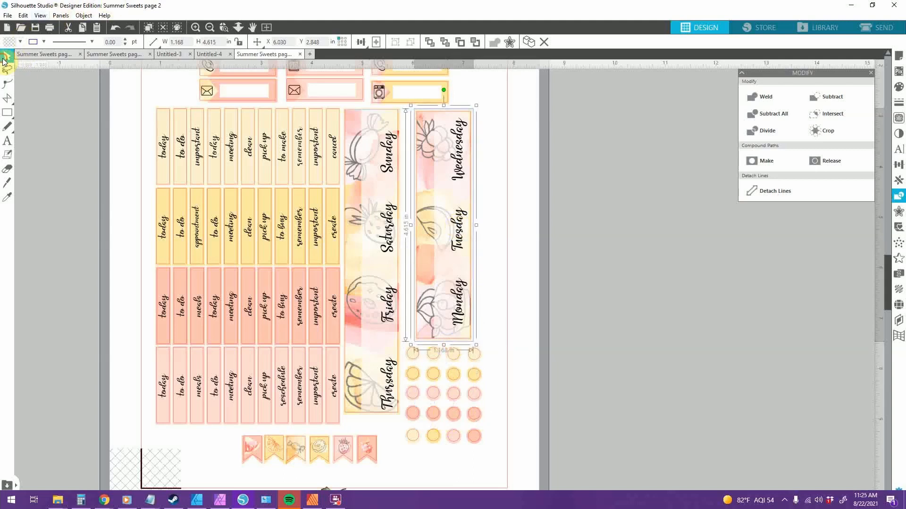
left_click(829, 115)
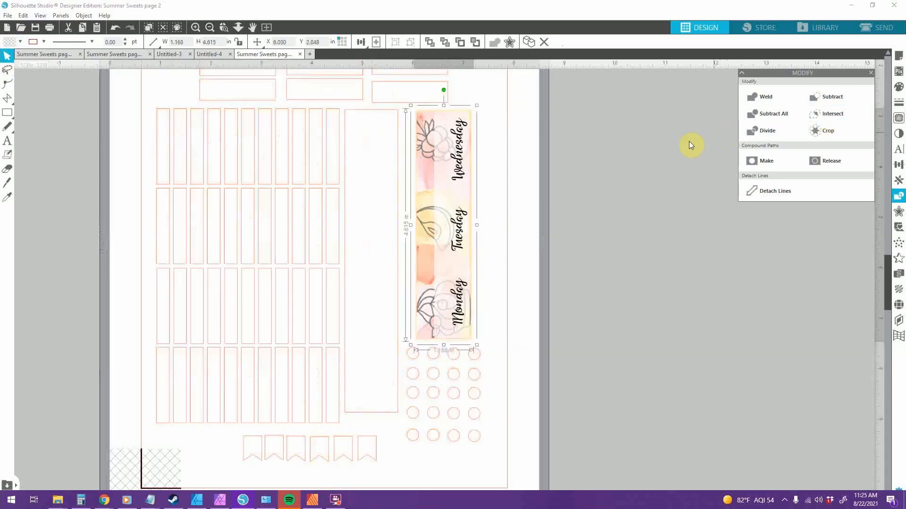
right_click(445, 189)
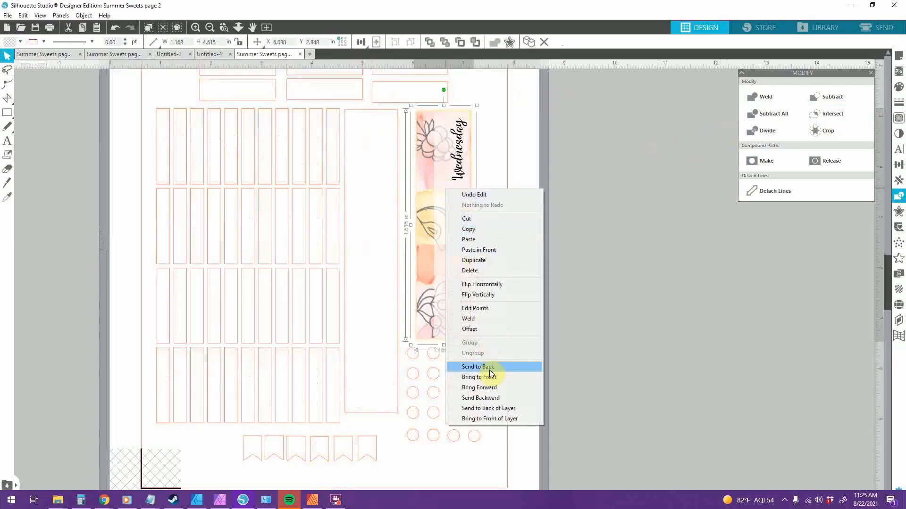
left_click(489, 367)
Copy the Monday-to-Wednesday strip into Untitled-3, rotate it to horizontal and place it directly below the Thursday-to-Sunday strip
left_click(516, 256)
left_click(438, 217)
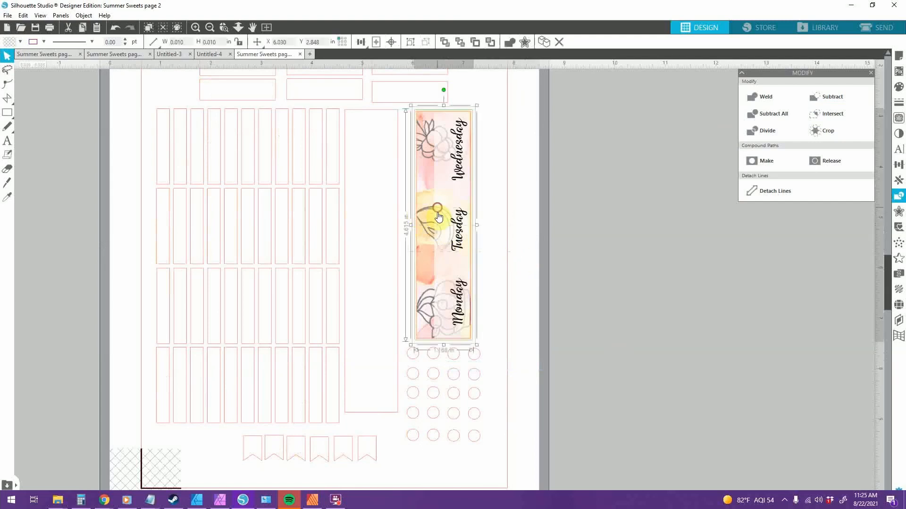
left_click(180, 54)
key("ctrl+v")
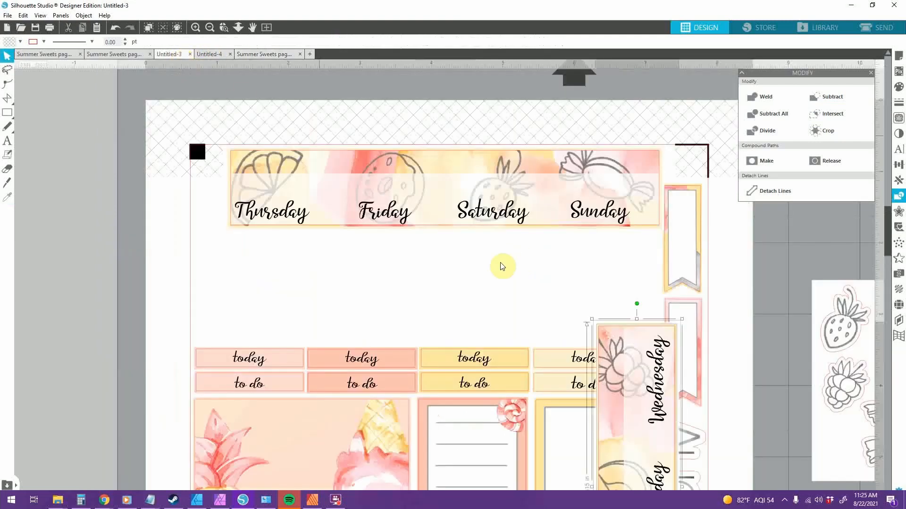
left_click_drag(659, 394, 404, 269)
left_click_drag(372, 173, 578, 348)
left_click_drag(410, 329, 532, 242)
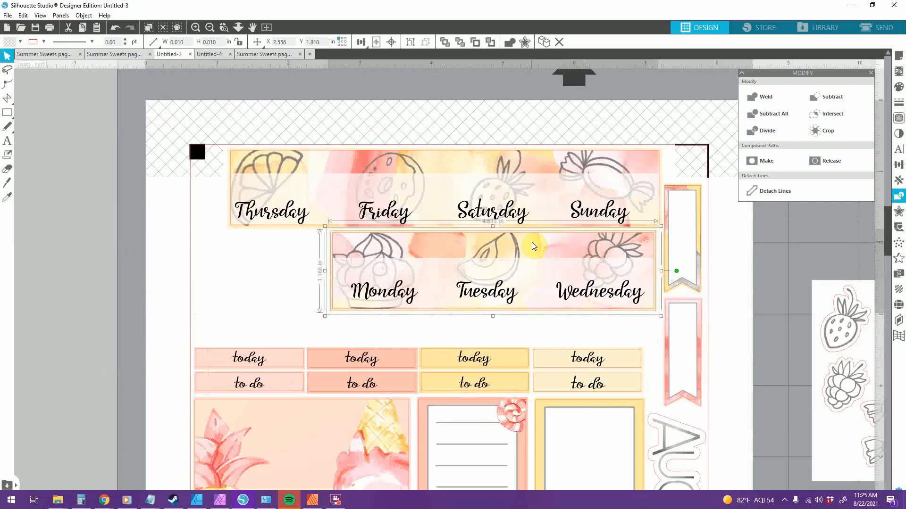
Turn the small pink flag strip back to horizontal and move it off the sheet
left_click(761, 296)
left_click(210, 27)
scroll(332, 114, "down", 2)
left_click(530, 348)
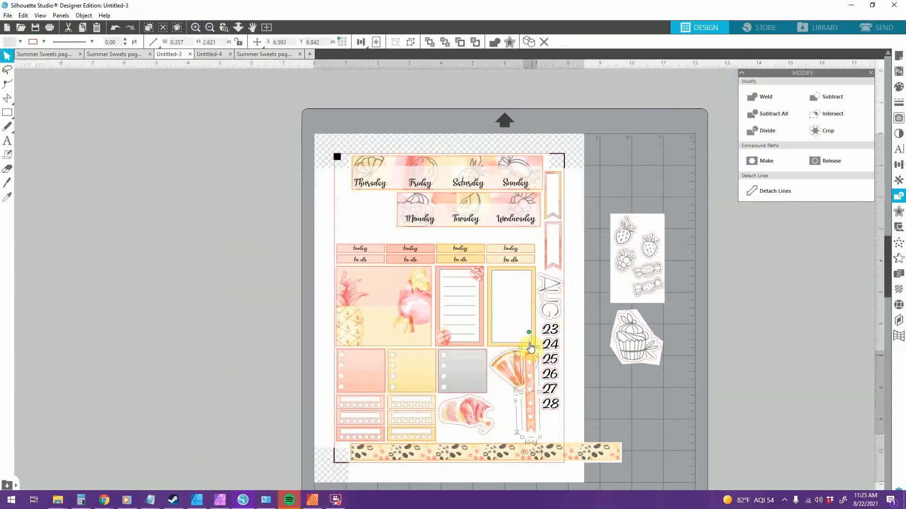
left_click_drag(530, 332, 446, 394)
left_click_drag(550, 397, 731, 420)
Try the spotted strip in the gap below the Monday-to-Wednesday strip, and move the small pink flag strip into that gap
left_click(537, 457)
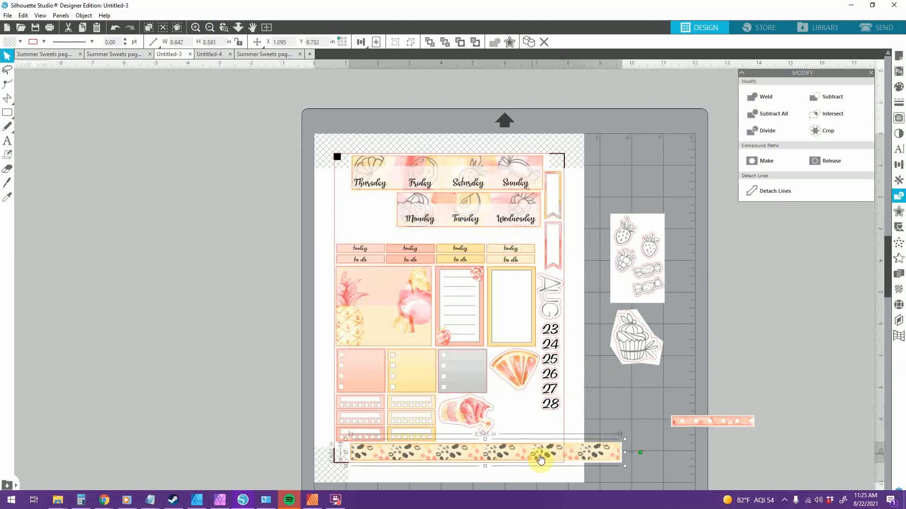
key("Delete")
left_click_drag(543, 457, 518, 228)
key("Delete")
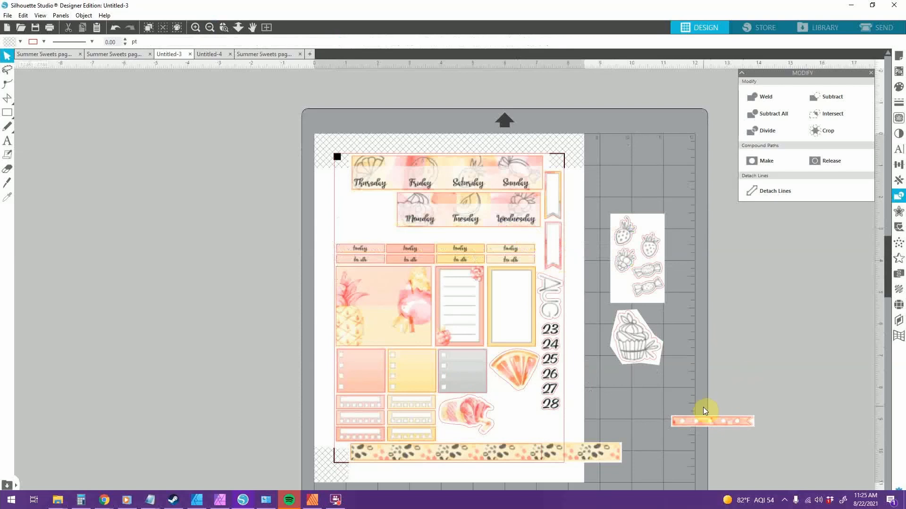
left_click_drag(699, 420, 486, 234)
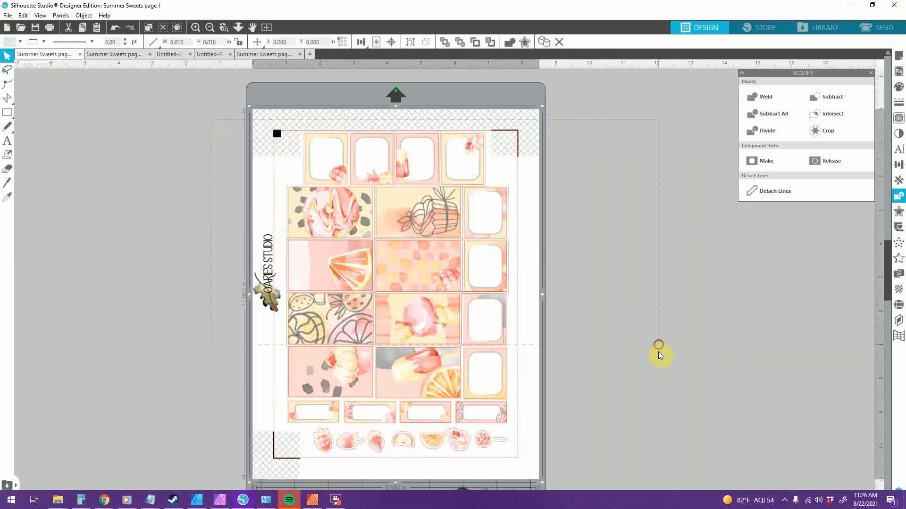
Compare the artwork on Summer Sweets page 1 with page 5, and return to page 1
left_click_drag(577, 489, 215, 116)
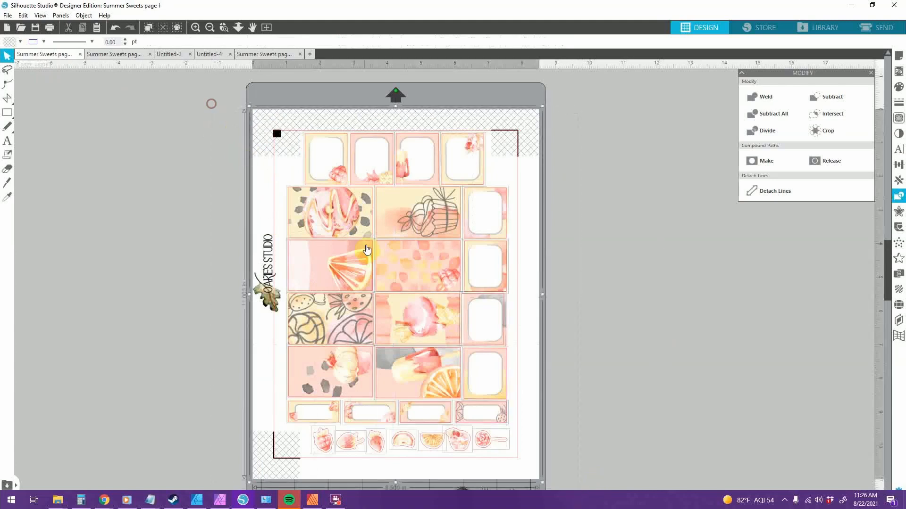
left_click(382, 263)
left_click(567, 262)
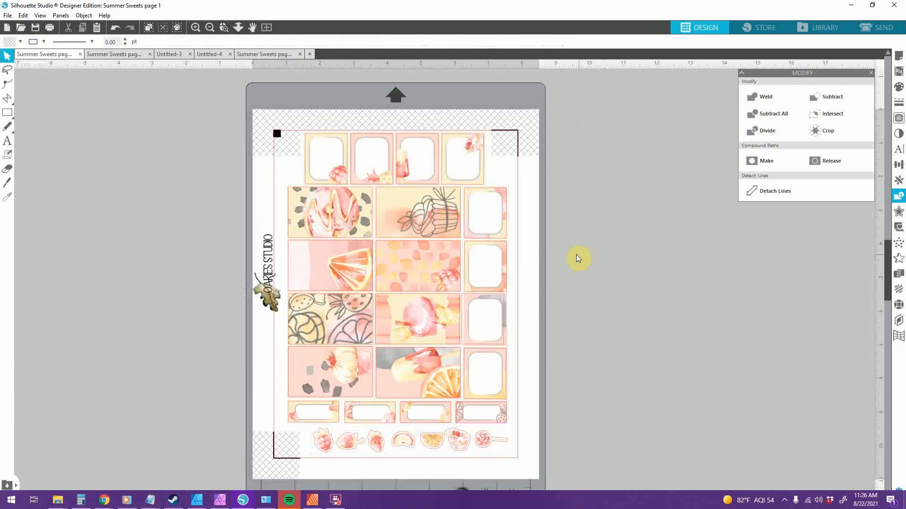
left_click(127, 55)
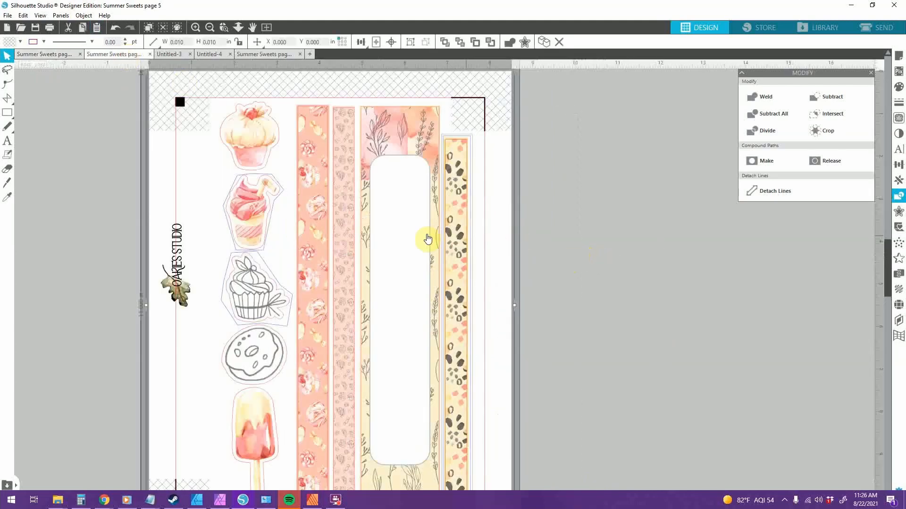
left_click(61, 54)
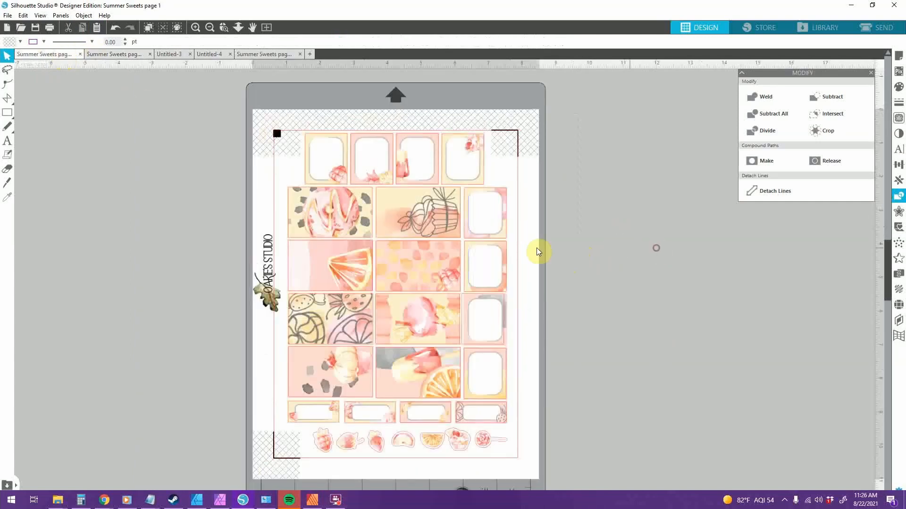
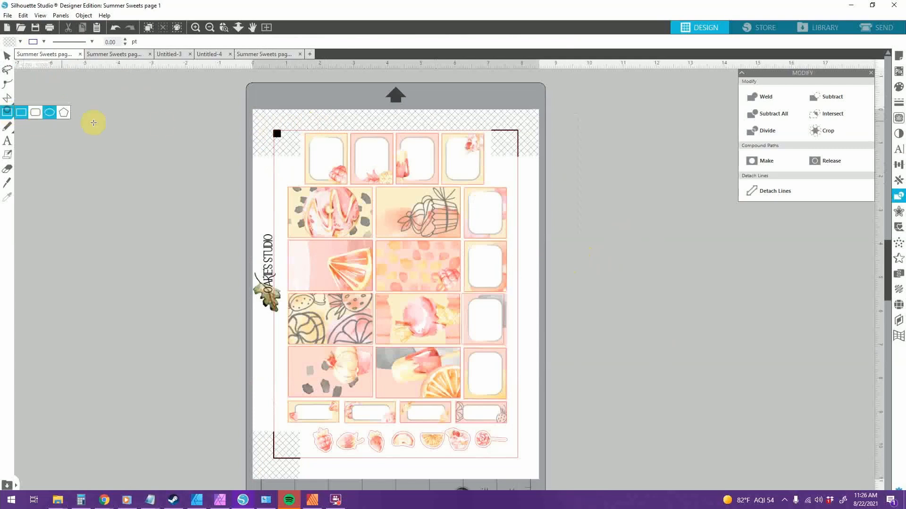
Draw a rectangle about 6.67 × 7.105 in around page 1's large boxes, side boxes and small labels, and crop the artwork to it
left_click_drag(286, 185, 514, 429)
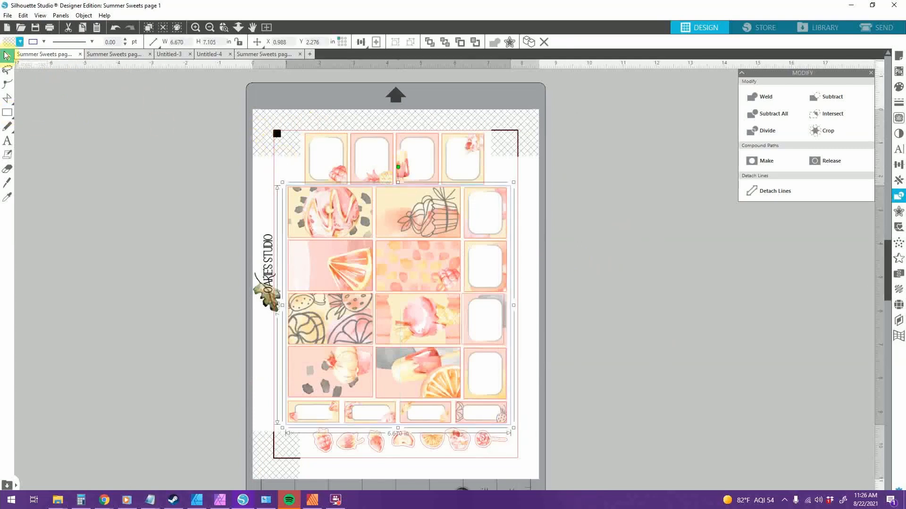
right_click(507, 172, "shift")
left_click(827, 131)
left_click_drag(545, 418, 273, 172)
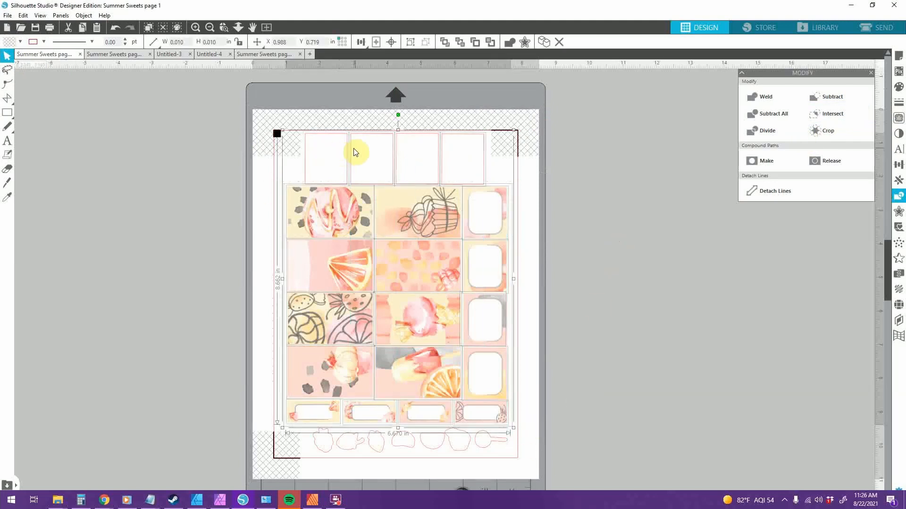
left_click(396, 152, "shift")
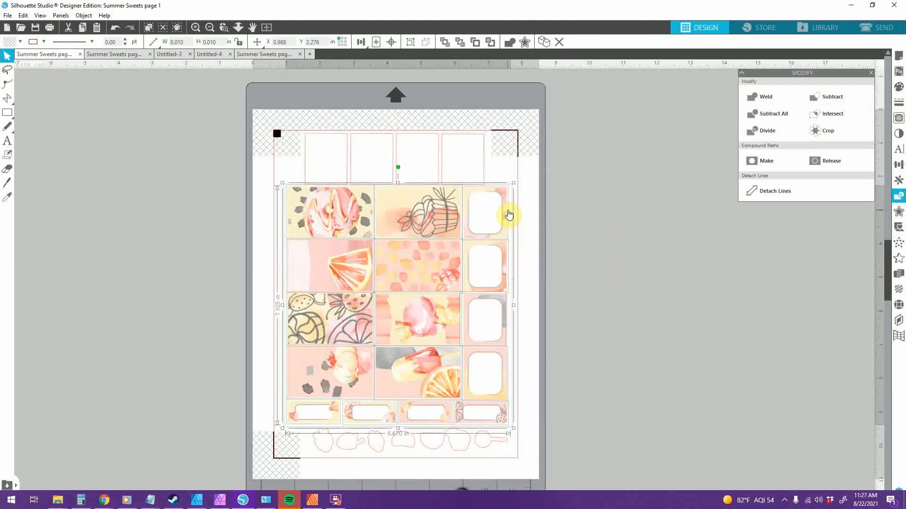
Undo the crop and shrink the rectangle to about 5.241 × 6.334 in around the eight large picture boxes
key("ctrl+z")
key("ctrl+z")
key("ctrl+z")
left_click(578, 212)
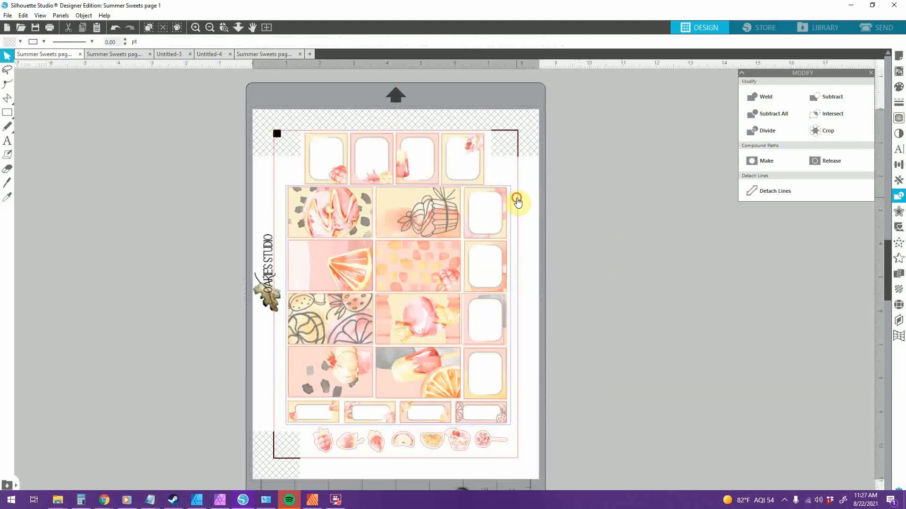
left_click(511, 206)
left_click_drag(513, 306, 465, 311)
left_click_drag(373, 427, 377, 406)
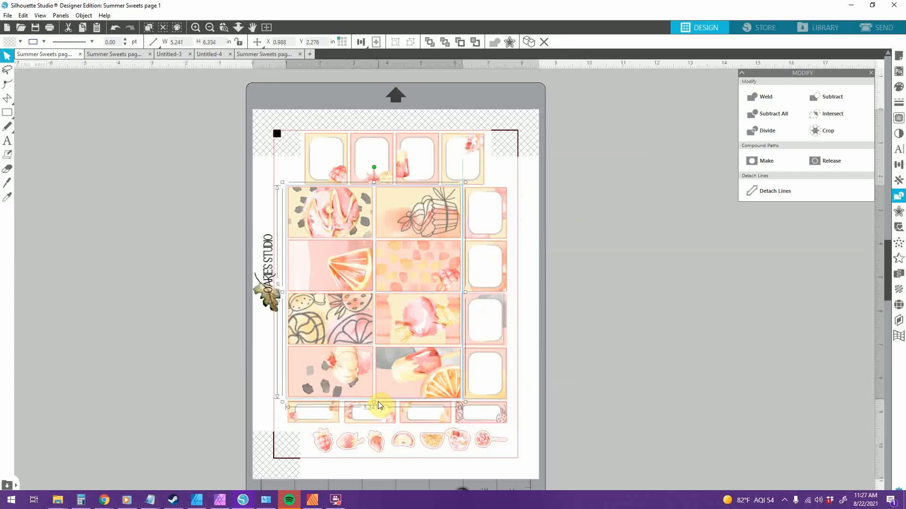
Crop the Summer Sweets page 1 artwork to the rectangle around the eight large picture boxes and send the result to the back
right_click(521, 270)
left_click(828, 130)
right_click(436, 250)
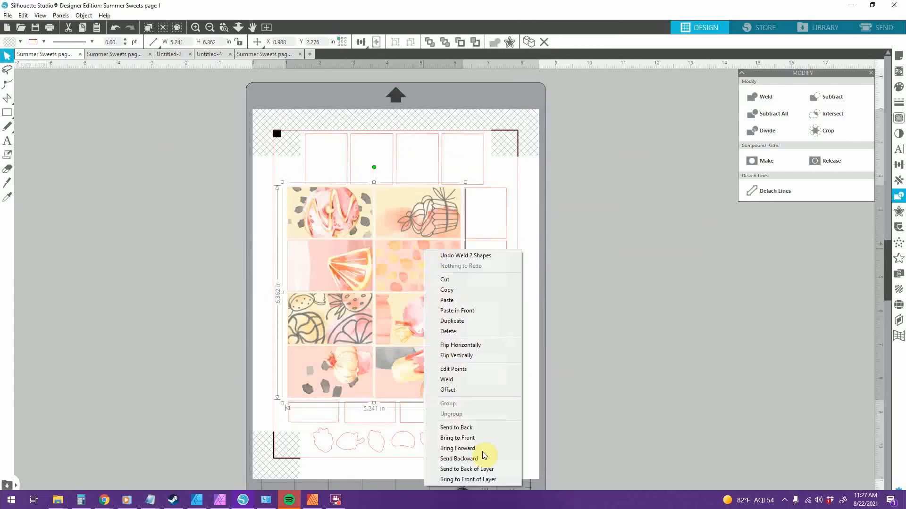
left_click(483, 457)
left_click(493, 374)
Copy the eight large picture boxes with their cut lines into a new document with registration marks on
left_click(264, 119)
left_click_drag(268, 190, 462, 404)
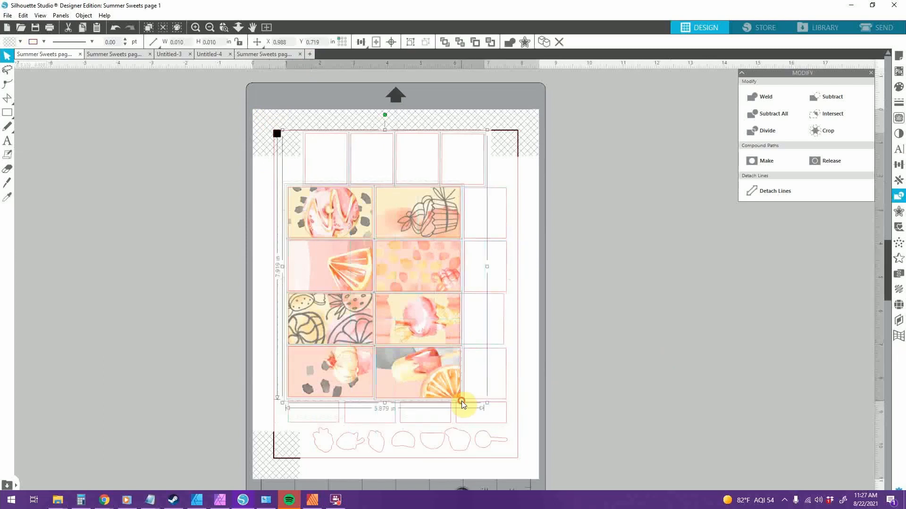
left_click(7, 27)
left_click(898, 56)
left_click(776, 85)
left_click(748, 109)
key("ctrl+v")
Delete the stray empty outline above the picture boxes in Untitled-5 and shift the boxes toward the page's left cut border
left_click(532, 170)
left_click(404, 149)
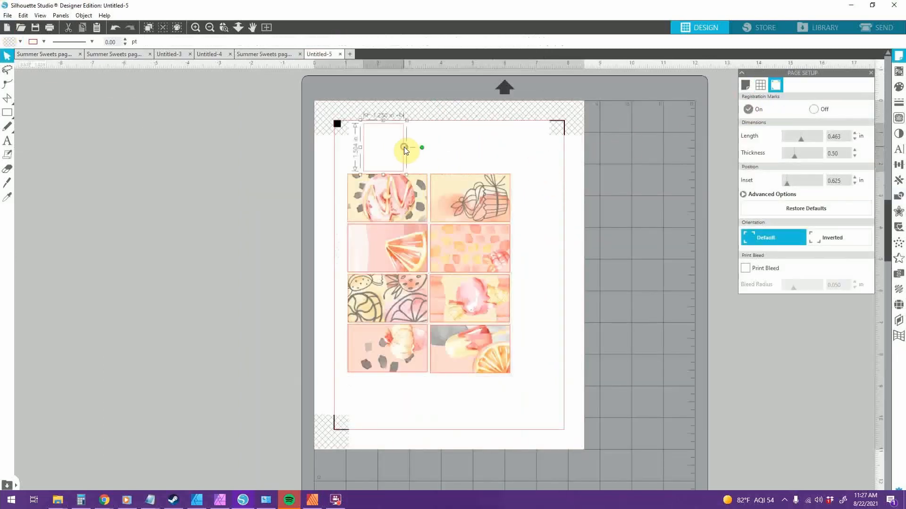
left_click(7, 197)
left_click(479, 318)
left_click_drag(478, 318, 471, 307)
left_click(281, 307)
Draw a rectangle about 1.905 × 9.335 in around the tall botanical strip on Summer Sweets page 5 and crop the artwork to it
left_click(114, 54)
scroll(409, 139, "down", 1)
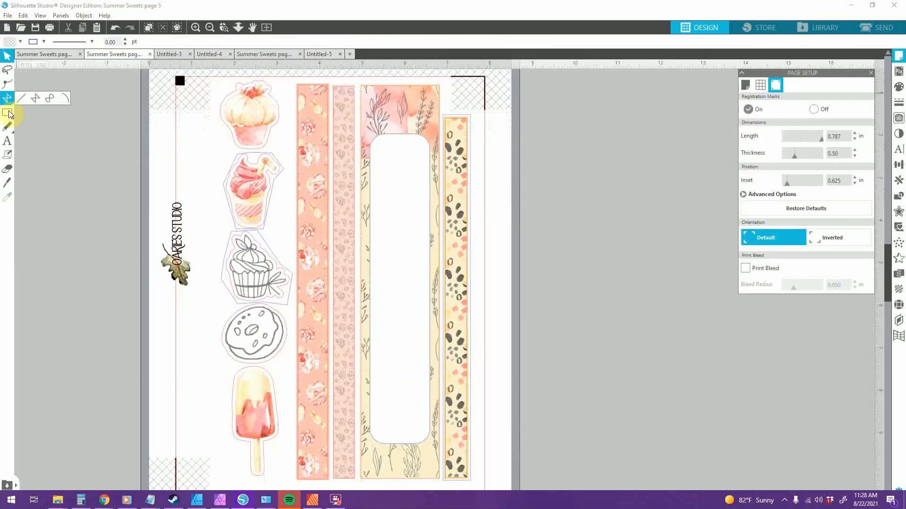
left_click(8, 112)
mouse_move(361, 84)
left_mouse_down()
mouse_move(455, 508)
mouse_move(443, 466)
left_mouse_up()
scroll(479, 154, "up", 1)
left_click(396, 112, "shift")
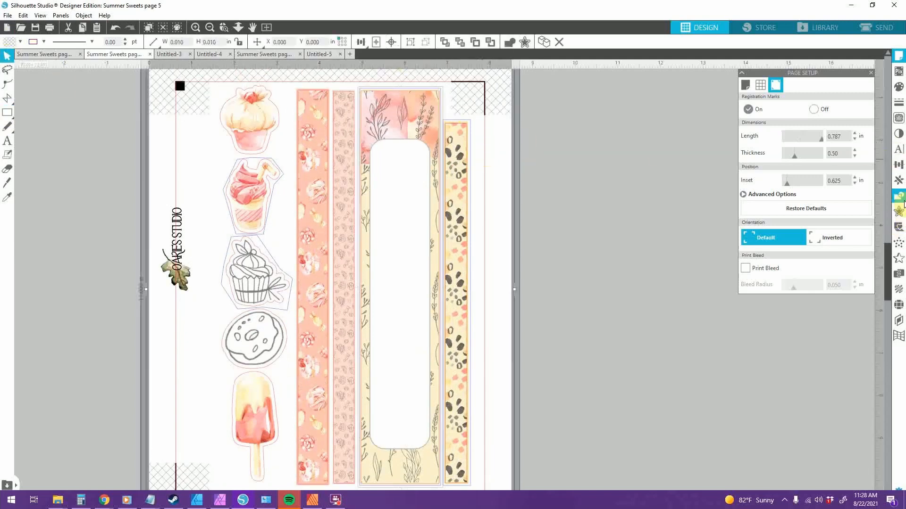
left_click(898, 196)
left_click(823, 131)
Copy the cropped botanical strip into Untitled-5 and place it to the right of the picture boxes
left_click(395, 113)
key("ctrl+c")
left_click(319, 54)
key("ctrl+v")
left_click_drag(538, 184, 589, 183)
left_click(617, 176)
Send the cropped botanical strip on Summer Sweets page 5 to the back
left_click(44, 54)
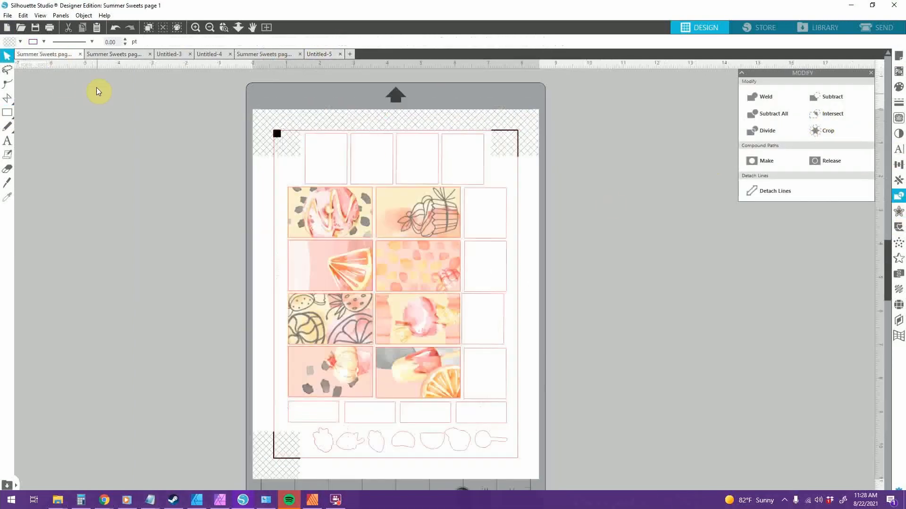
left_click(114, 54)
right_click(416, 102)
left_click(462, 280)
left_click(430, 41)
Send the tall botanical strip in Untitled-5 to the back and nudge it right to about X 5.924 in
left_click(319, 54)
left_click(560, 236)
left_click(608, 312)
scroll(609, 313, "up", 2)
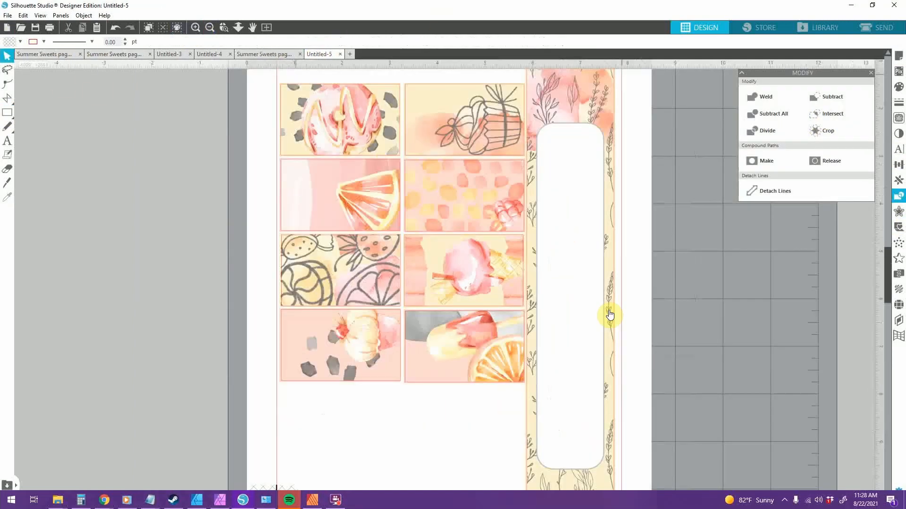
left_click(609, 313)
left_click(669, 340)
left_click(609, 314)
right_click(575, 299)
left_click(607, 239)
key("Right")
left_click(741, 283)
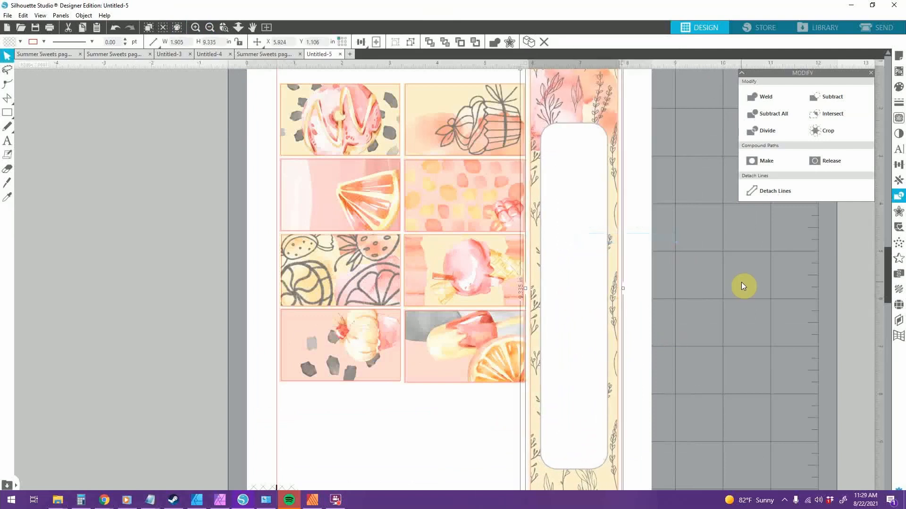
Move the eight picture boxes up until their top edge lines up with the tall botanical strip
scroll(731, 283, "up", 1)
scroll(731, 283, "down", 4)
left_click(210, 27)
left_click_drag(315, 132, 490, 369)
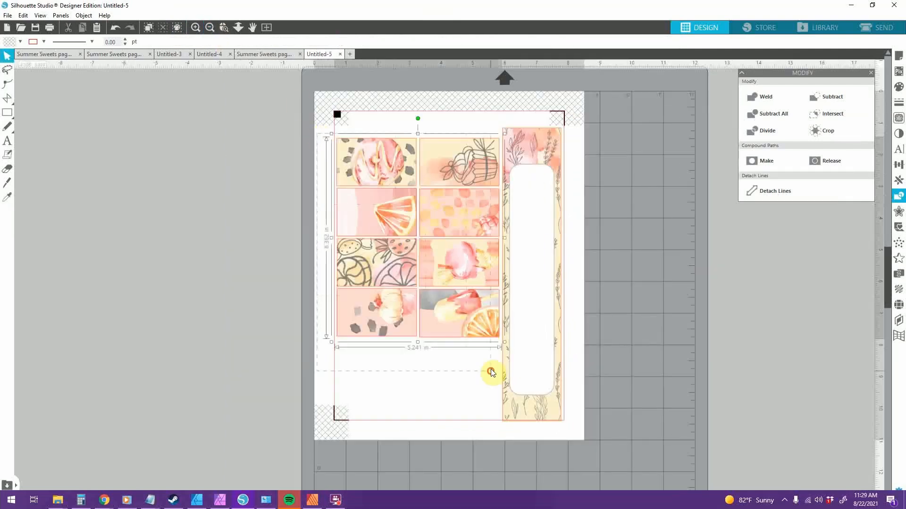
mouse_move(447, 299)
left_mouse_down()
mouse_move(447, 309)
mouse_move(446, 290)
left_mouse_up()
left_click(293, 299)
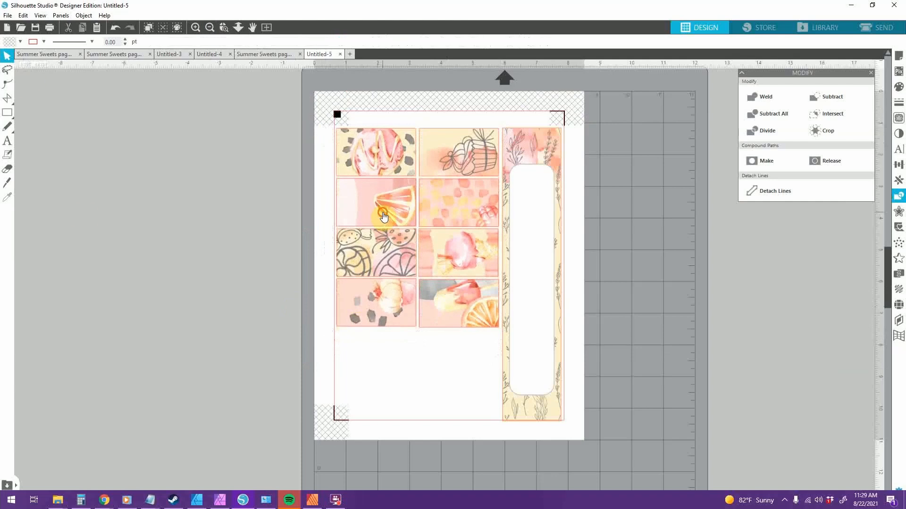
Close the Untitled-4 document
left_click(217, 54)
left_click(230, 55)
left_click(525, 176)
Copy the spotted strip from Untitled-3 into Untitled-5 and move it above the picture boxes
left_click(170, 55)
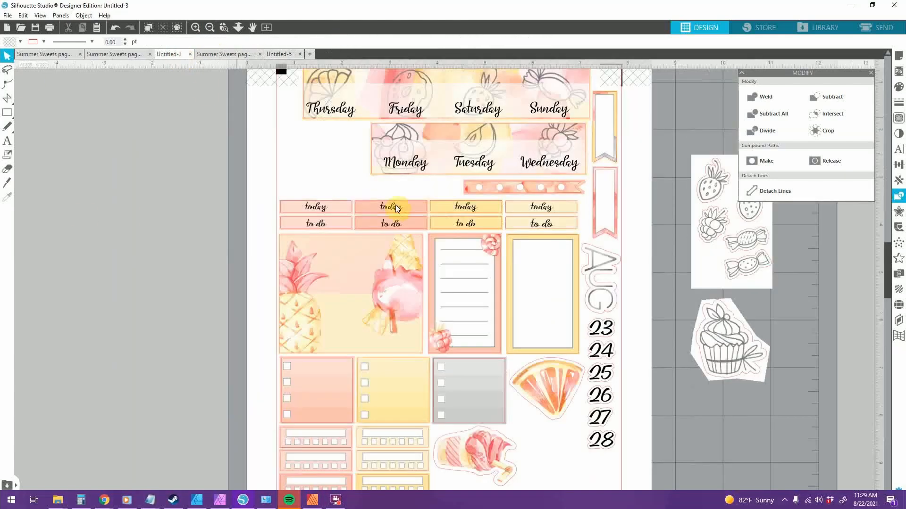
left_click(209, 29)
left_click(556, 444)
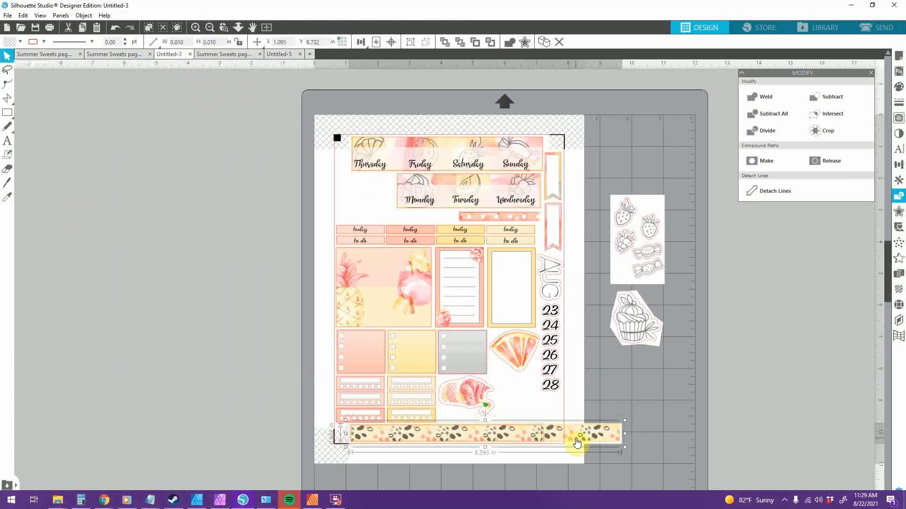
left_click(290, 56)
key("ctrl+v")
left_click_drag(460, 76, 466, 120)
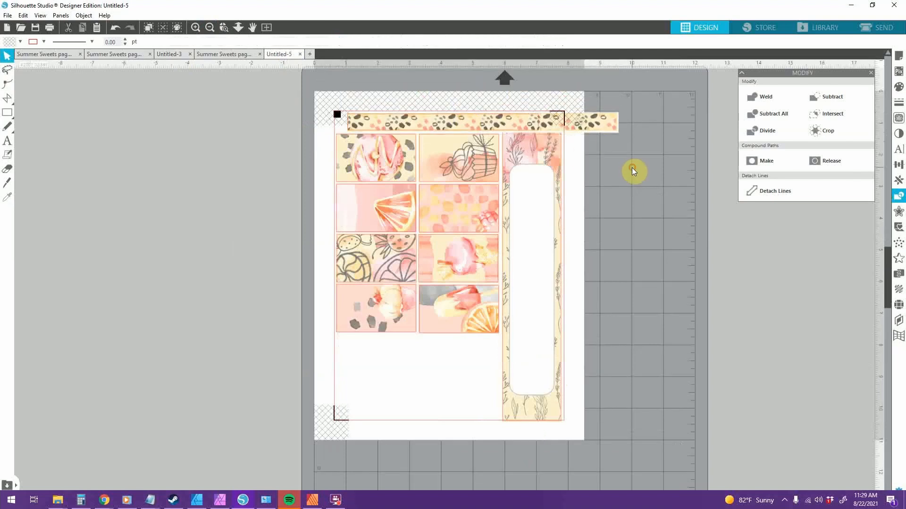
Position the spotted strip just right of the black registration square, at about X 1.110, Y 0.665 in
left_click(633, 153)
left_click_drag(632, 153, 543, 101)
left_click(357, 88)
left_click_drag(467, 126, 470, 127)
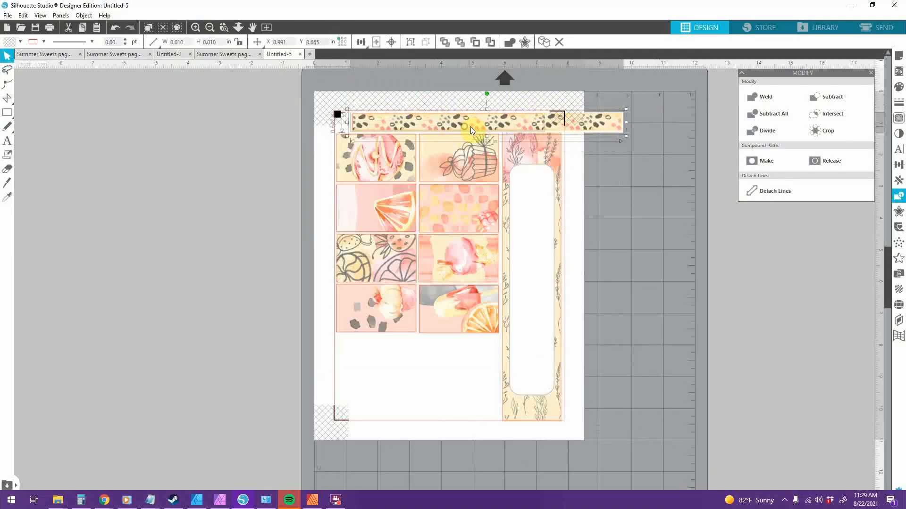
left_click(375, 78)
Draw a rectangle about 6.124 × 0.595 in over the spotted strip, trim the strip to it, and send it to the back
scroll(568, 200, "up", 3)
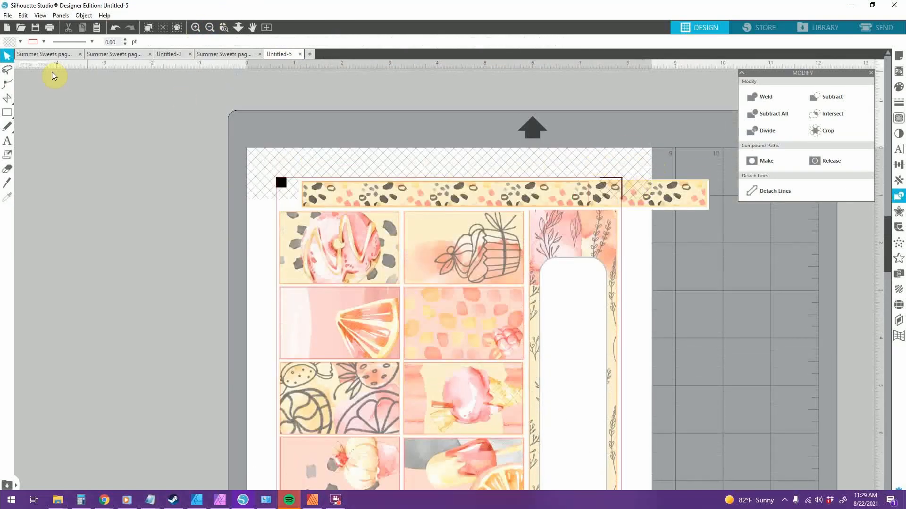
mouse_move(299, 181)
left_mouse_down()
mouse_move(533, 211)
mouse_move(592, 209)
left_mouse_up()
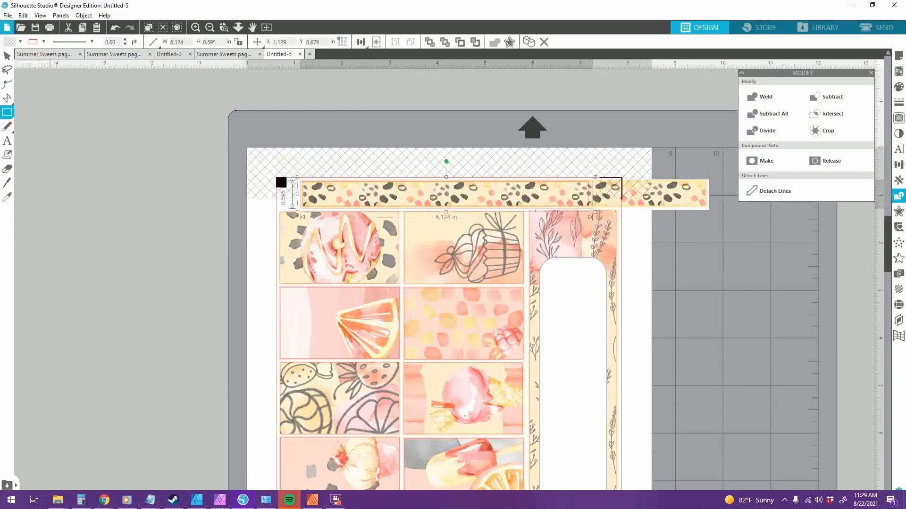
left_click(24, 38)
left_click(614, 183)
right_click(666, 201)
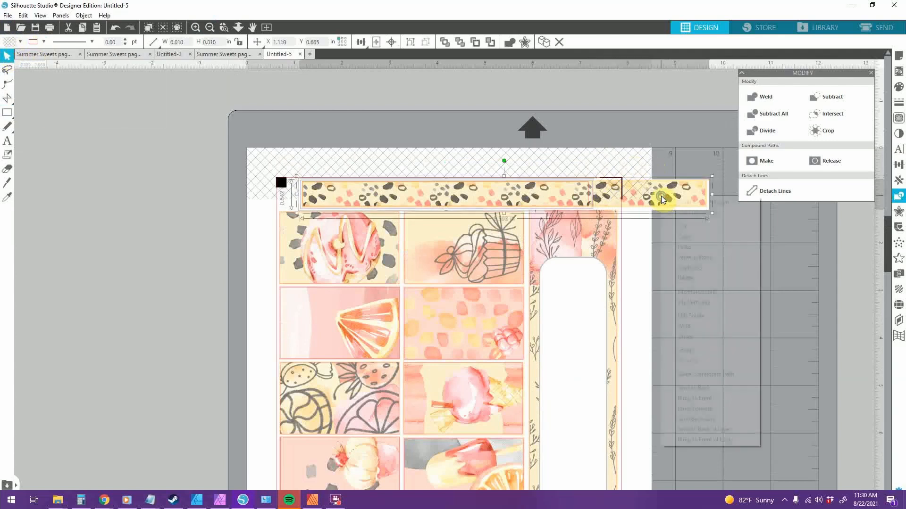
left_click(832, 114)
right_click(529, 196)
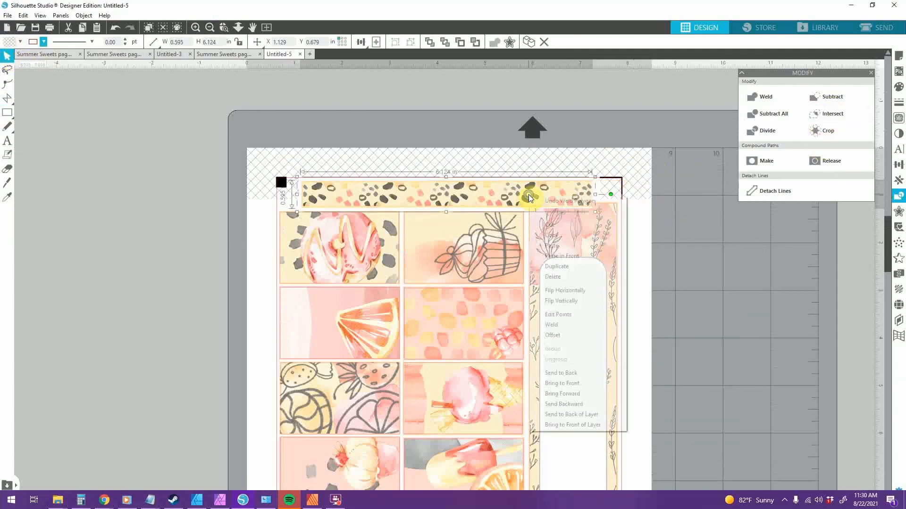
left_click(574, 374)
left_click(715, 340)
Line up the tall botanical strip's top edge with the picture boxes below the spotted strip
scroll(708, 330, "down", 1)
left_click(589, 226)
scroll(589, 231, "down", 1)
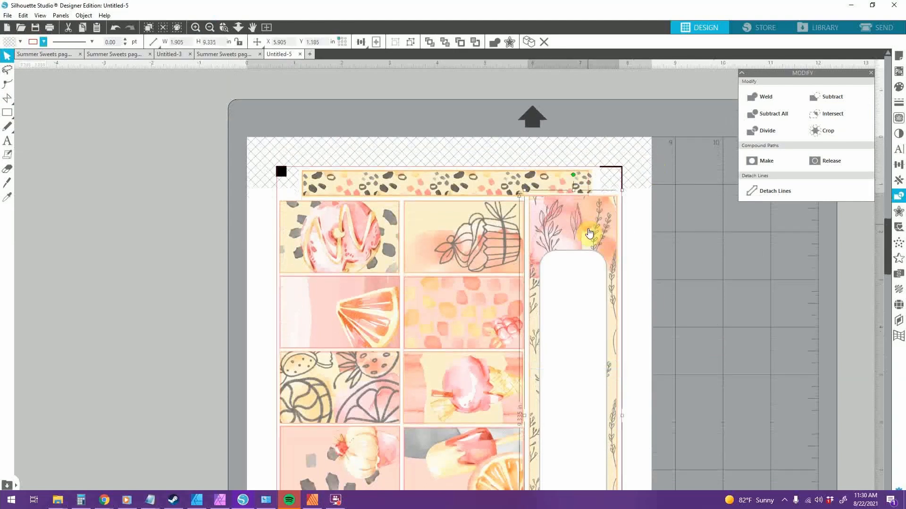
left_click(707, 241)
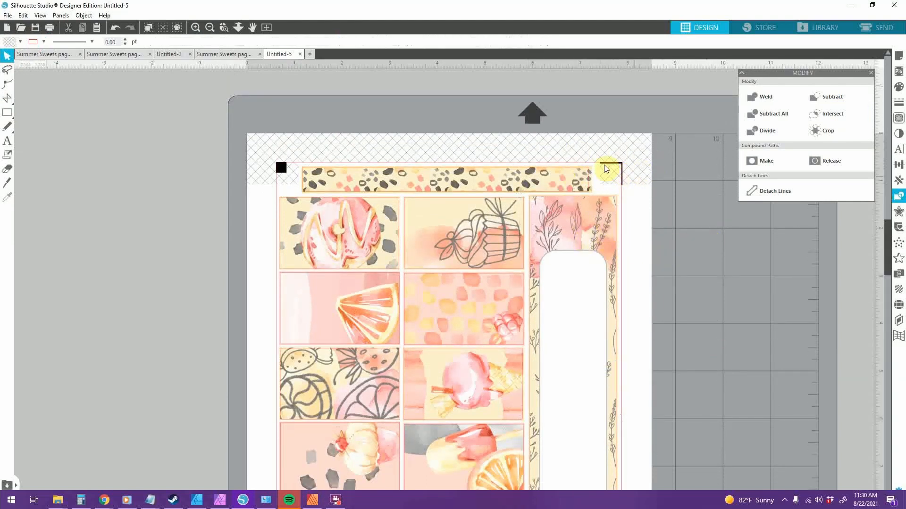
scroll(302, 169, "down", 5)
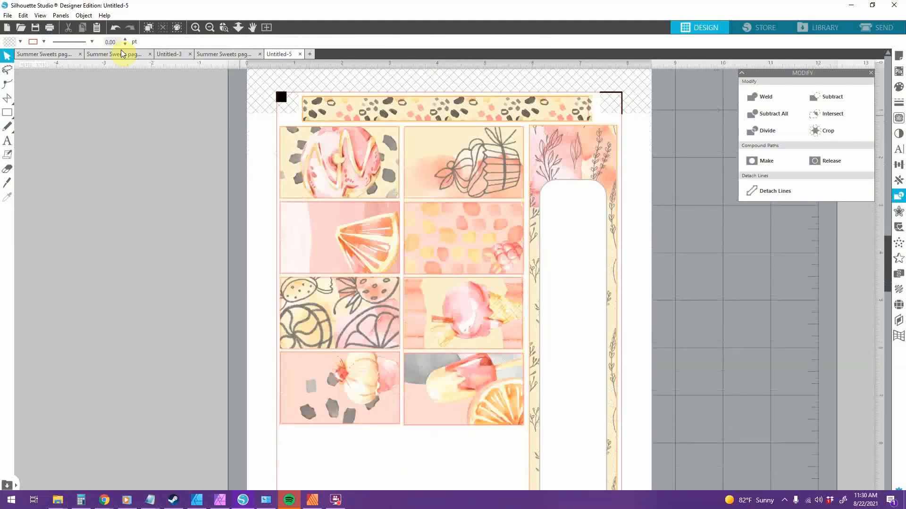
Undo the earlier crop on Summer Sweets page 2
left_click(238, 57)
scroll(254, 76, "up", 1)
left_click(170, 56)
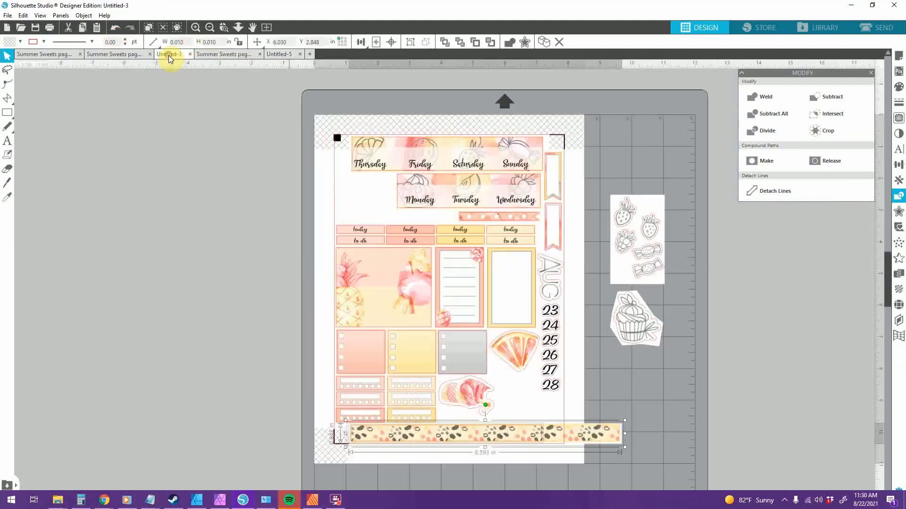
left_click(116, 58)
left_click(184, 56)
left_click(574, 260)
key("ctrl+z")
key("ctrl+z")
Draw a rectangle about 1.816 × 2.018 in around all the round dots on Summer Sweets page 2 and crop the artwork to it
left_click(7, 114)
mouse_move(403, 344)
left_mouse_down()
mouse_move(487, 449)
mouse_move(399, 340)
left_mouse_up()
key("ctrl+a")
left_click(835, 130)
Try the full set of dots in the gap before the Monday-to-Wednesday strip in Untitled-3, and delete it
left_click(601, 384)
key("ctrl+c")
left_click(239, 54)
key("ctrl+v")
left_click_drag(543, 405, 381, 197)
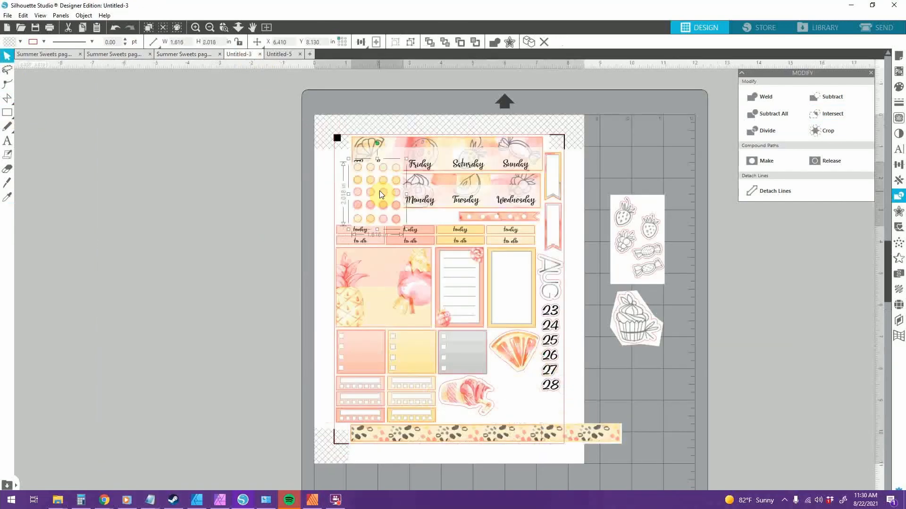
key("ctrl+Right")
key("Delete")
Undo the page 2 crop, shrink the rectangle to about 1.158 × 1.644 in around three columns of dots, and crop again
left_click(184, 54)
key("ctrl+z")
left_click(486, 356)
left_click_drag(445, 341, 445, 361)
left_click_drag(490, 407, 467, 410)
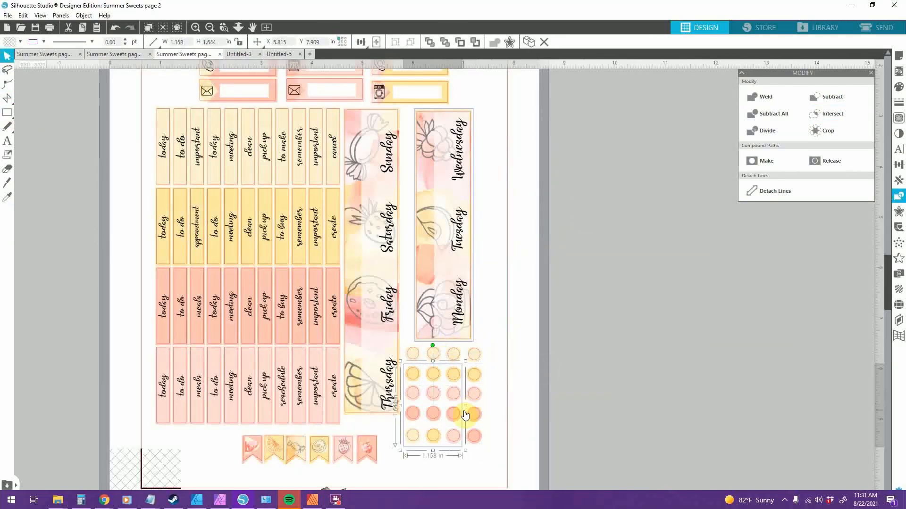
key("ctrl+a")
left_click(827, 130)
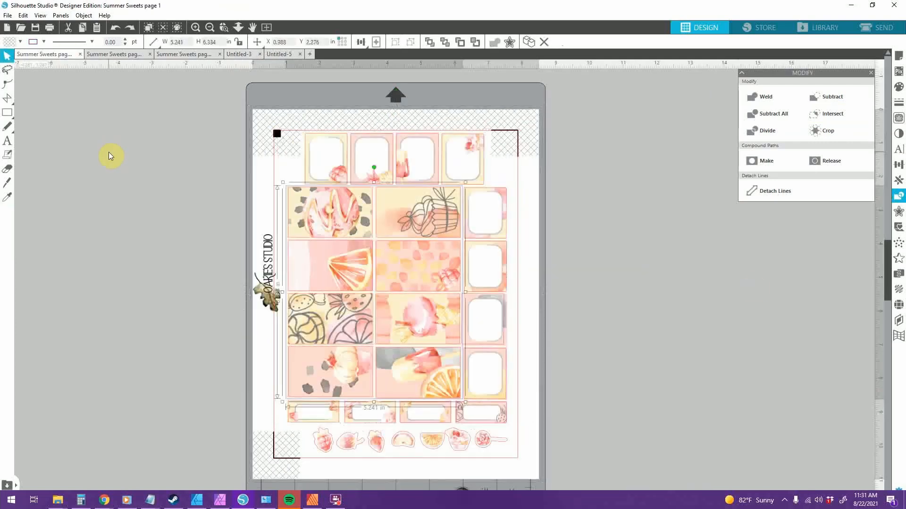
Fit the rectangle on Summer Sweets page 1 around the upper two side boxes and crop the artwork to it
left_click(640, 291)
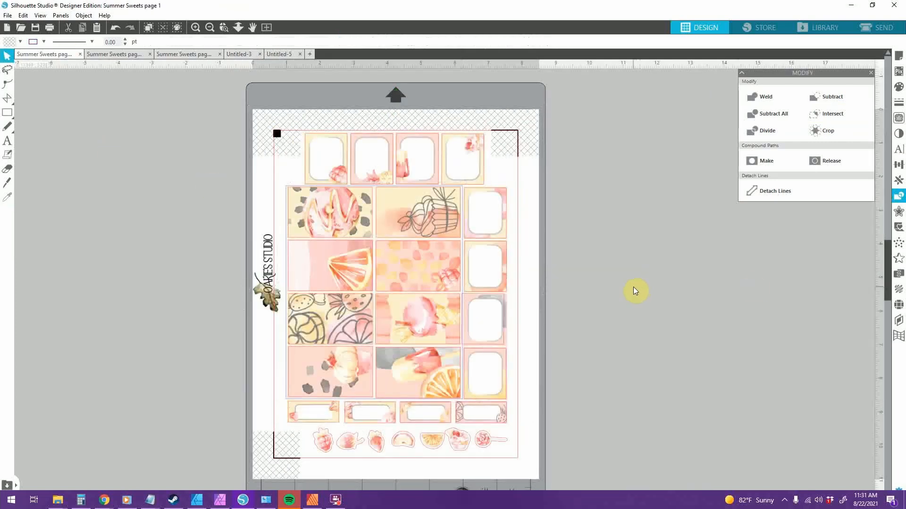
left_click(288, 53)
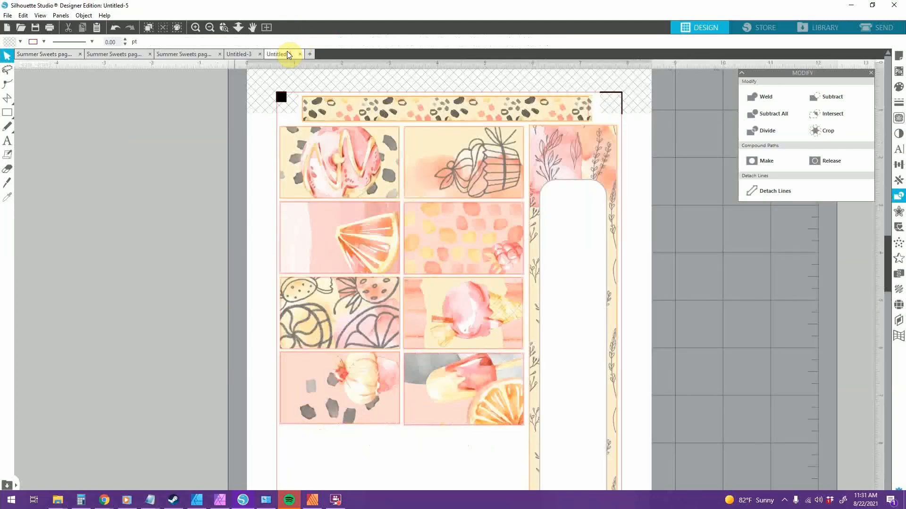
left_click(210, 27)
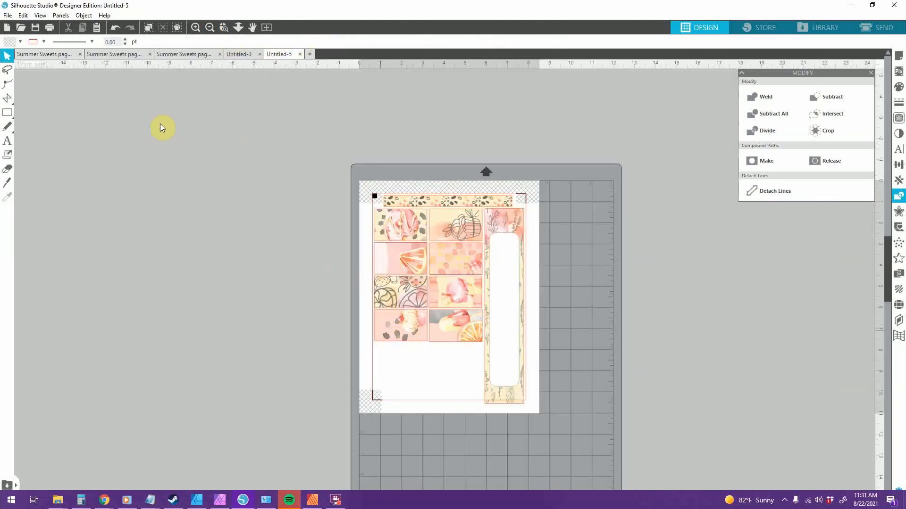
left_click(59, 54)
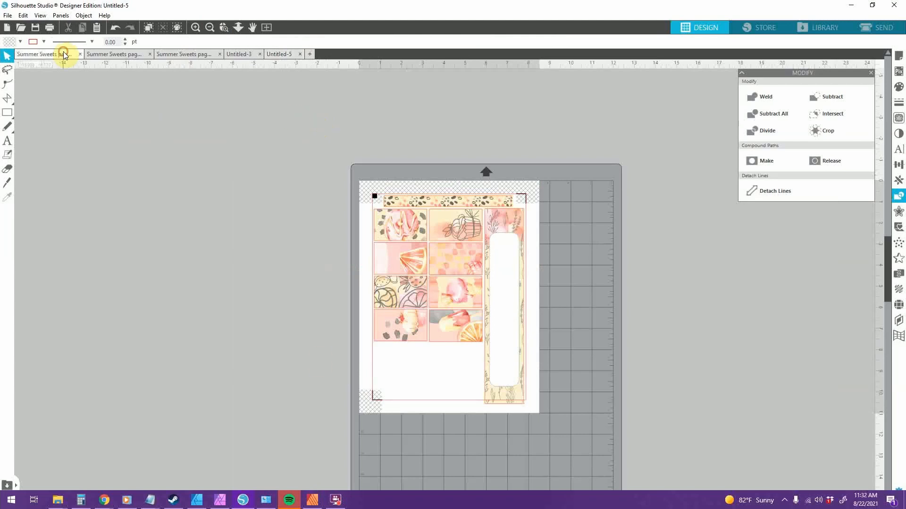
left_click_drag(463, 297, 463, 294)
left_click(526, 283, "shift")
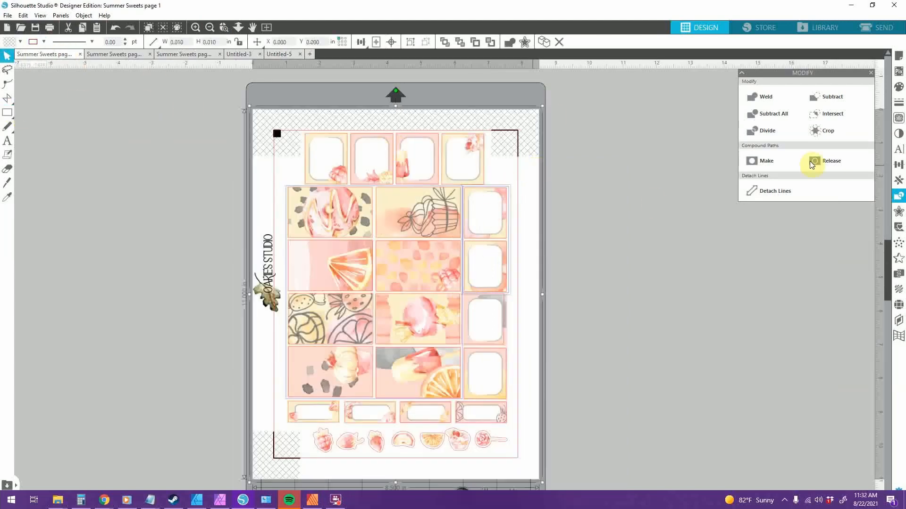
left_click(821, 132)
Copy the two cropped side boxes into Untitled-5 and lay them sideways below the picture boxes at X 0.671, Y 7.646 in
right_click(486, 220)
left_click(529, 409)
key("ctrl+c")
left_click(283, 54)
key("ctrl+v")
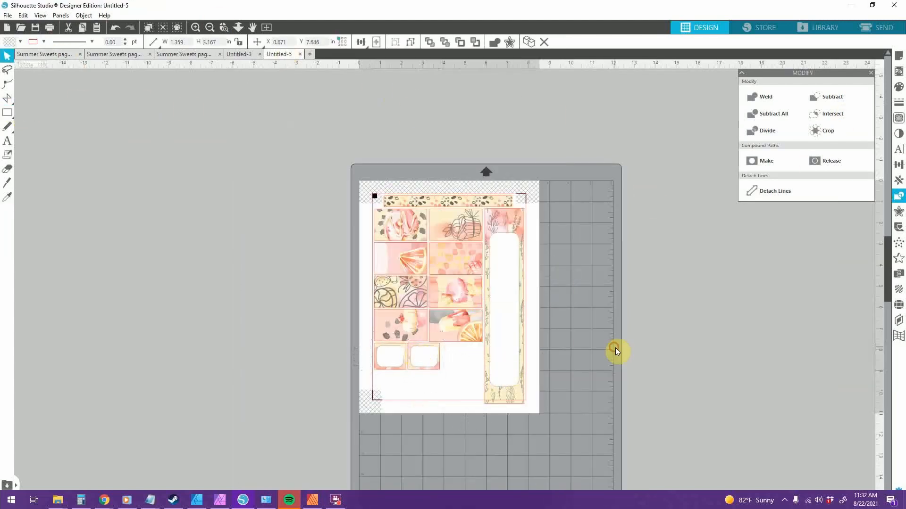
Move page 1's rectangle around the lower two side boxes, about 1.359 × 3.237 in, and crop the artwork to it
key("ctrl+Tab")
right_click(482, 343)
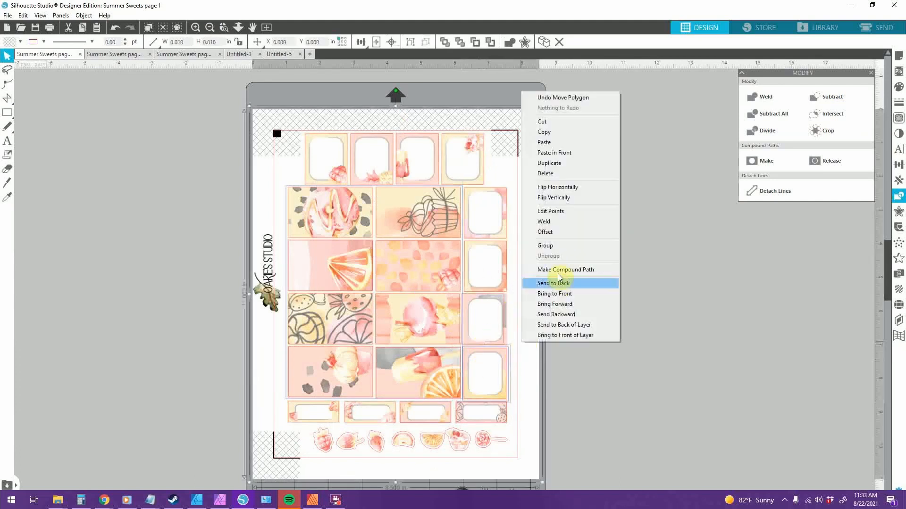
left_click(566, 278)
right_click(488, 337)
left_click(571, 216)
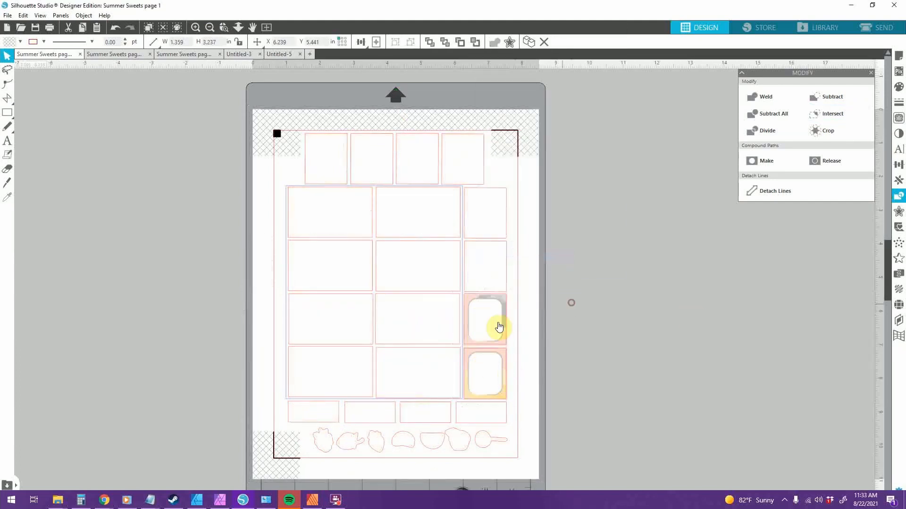
Add the lower two side boxes to Untitled-5, laid sideways beneath the first pair
key("ctrl+shift+Tab")
left_click_drag(566, 404, 432, 384)
scroll(431, 384, "up", 2)
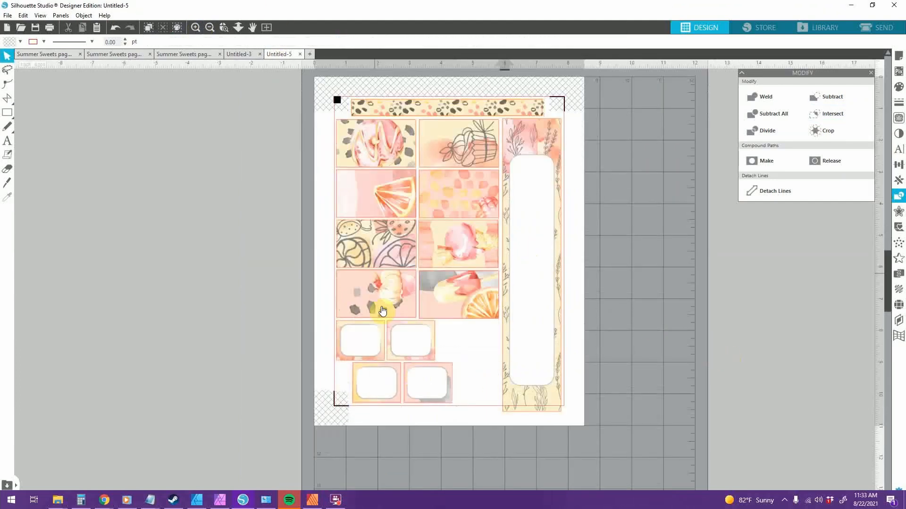
Check Summer Sweets page 5 and Untitled-3, and return to Summer Sweets page 1
key("ctrl+Tab")
left_click(118, 54)
left_click(246, 55)
key("ctrl+Tab")
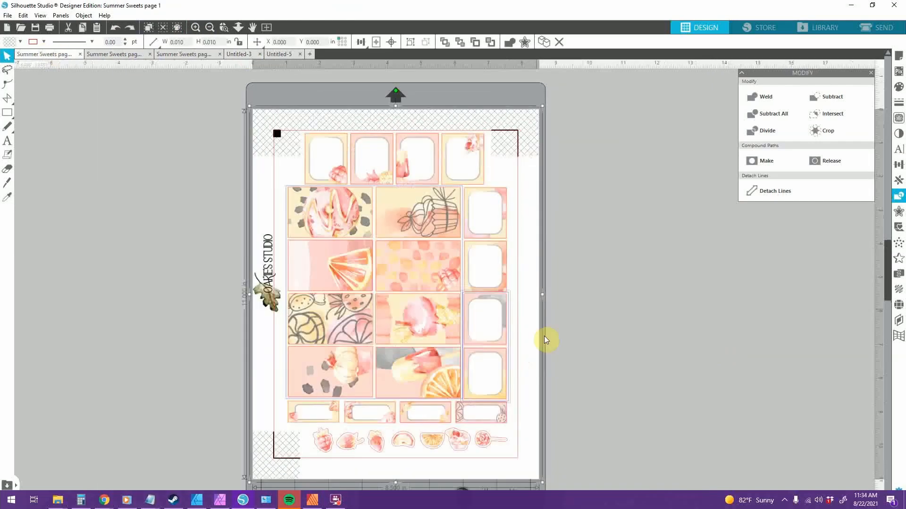
Crop page 1's artwork around the first three fruit stickers in the lowest row and copy them with their cut lines
scroll(511, 410, "down", 2)
key("ctrl+shift+Tab")
left_click(295, 56)
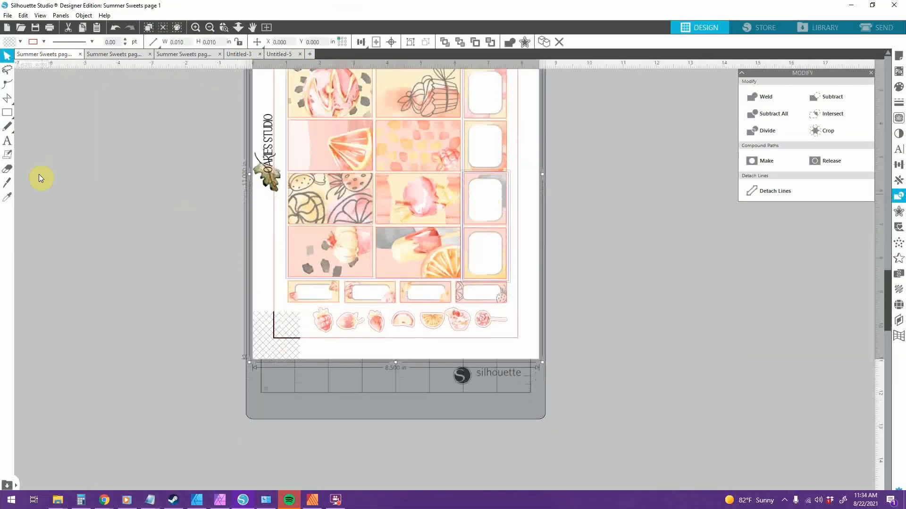
left_click(182, 54)
left_click(243, 55)
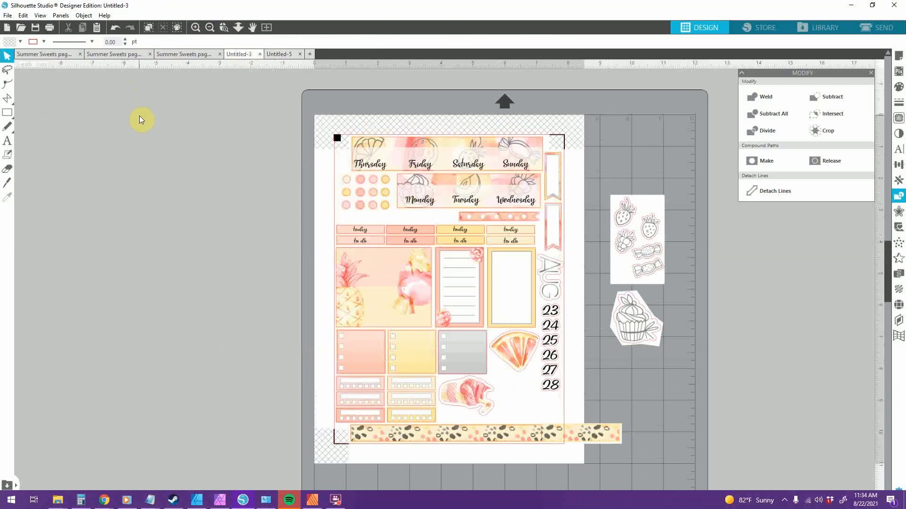
left_click(45, 54)
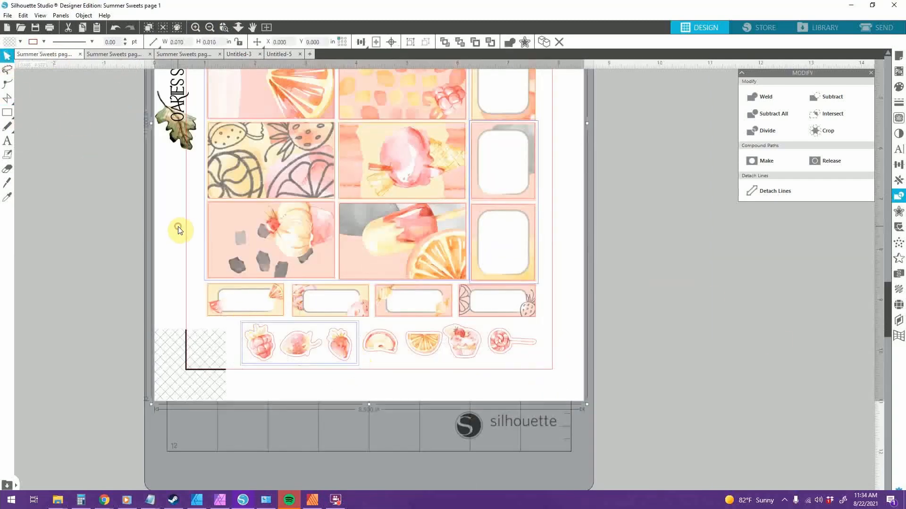
right_click(178, 228)
left_click(203, 304)
left_click(317, 344)
right_click(287, 354)
left_click(312, 404)
left_click_drag(362, 374, 238, 313)
key("ctrl+c")
Add the three small fruit stickers to Untitled-3 beside the melting popsicle, beneath the orange slice
left_click(239, 54)
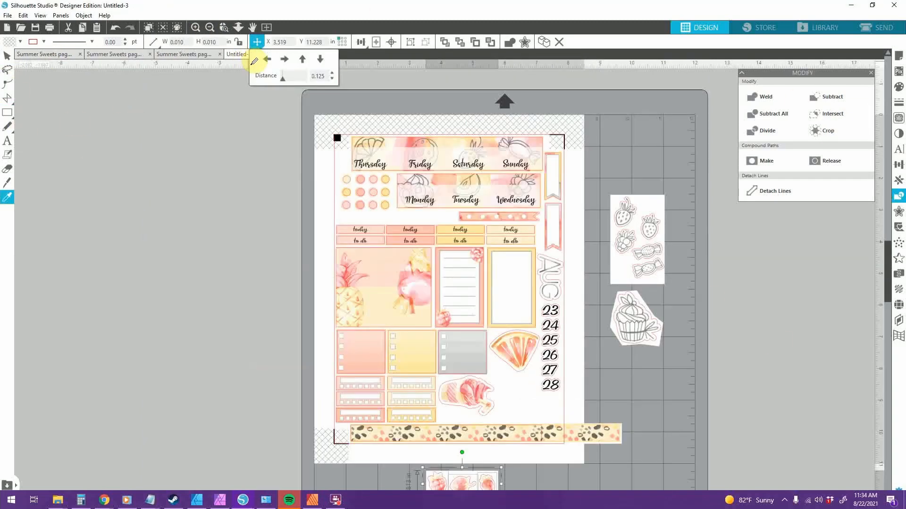
left_click_drag(462, 480, 520, 404)
right_click(520, 403)
left_click(575, 341)
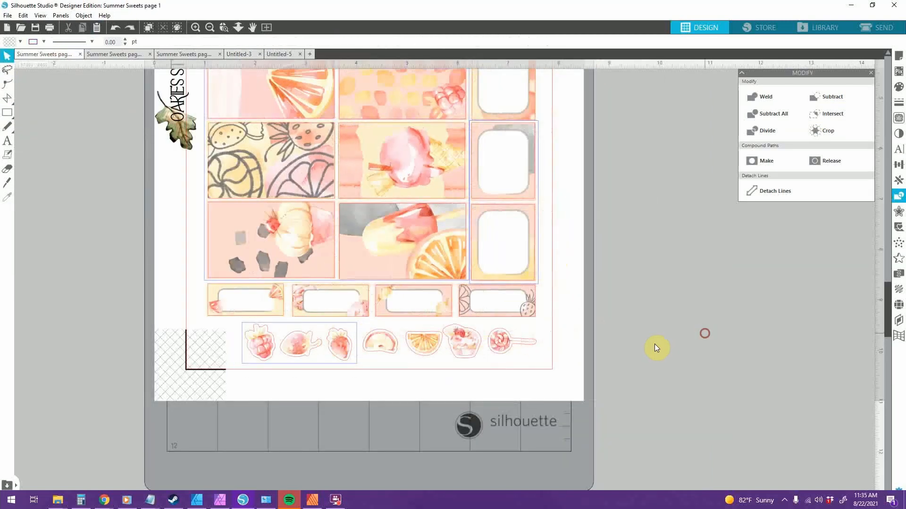
Try cropping the two fruit slices and cupcake with a rectangle about 2.429 × 0.813 in and placing them in Untitled-5
left_click(477, 365)
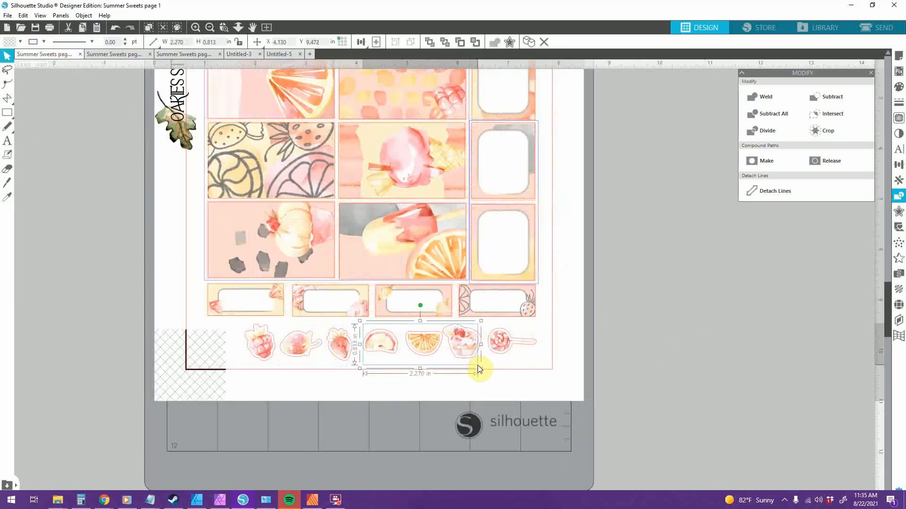
right_click(562, 264)
left_click(420, 340)
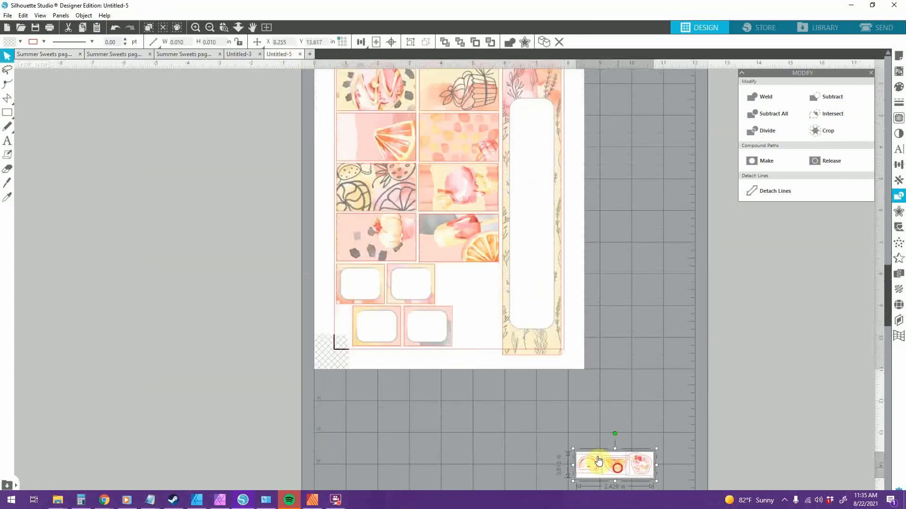
left_click_drag(614, 467, 479, 287)
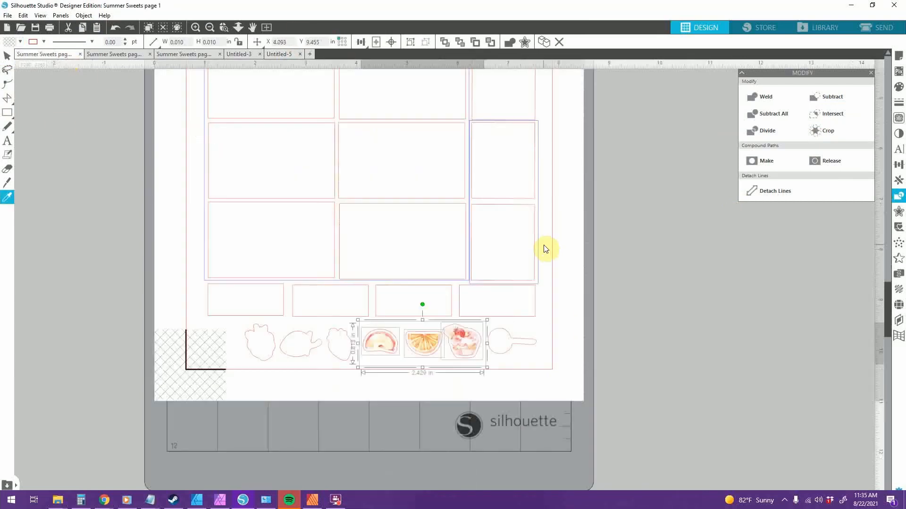
key("ctrl+z")
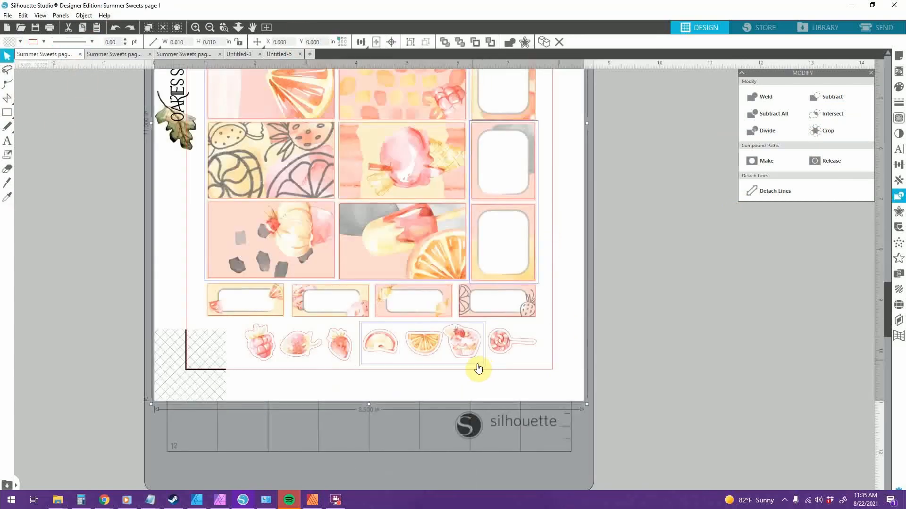
Move page 1's crop rectangle off the page and draw a polygon around only the two fruit slice stickers
left_click(443, 365)
left_click_drag(443, 365, 85, 286)
left_click(7, 99)
left_click(361, 325)
left_click(362, 362)
left_click(411, 361)
left_click(443, 358)
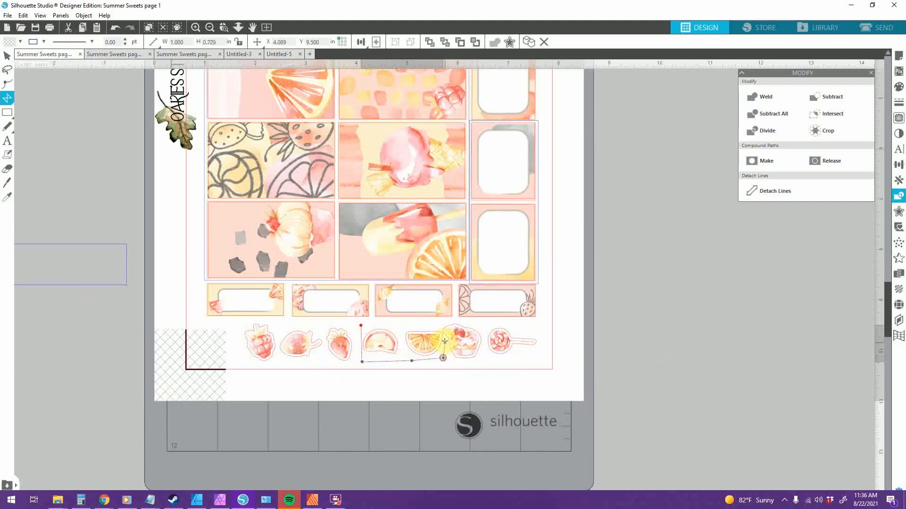
left_click(6, 85)
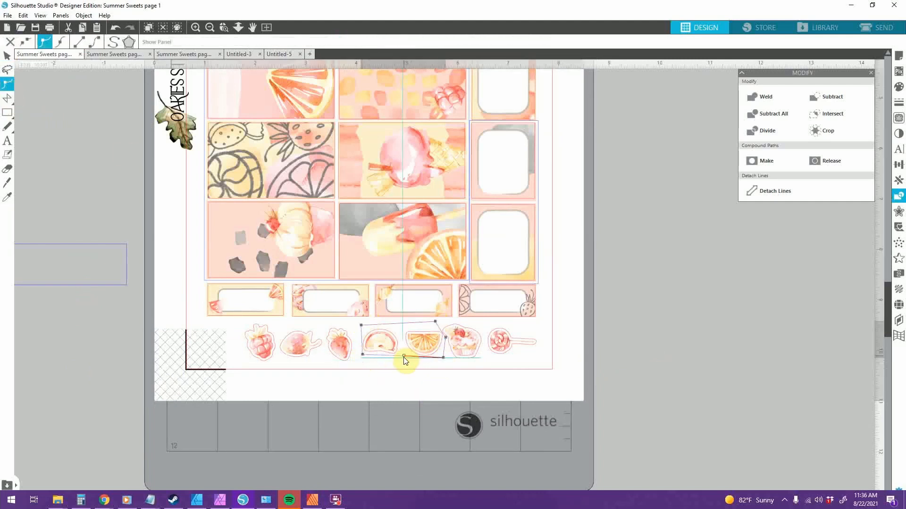
Crop page 1's artwork to the two fruit slices, copy them with their cut lines, and undo the crop
left_click(619, 353)
left_click(531, 279, "shift")
left_click(821, 130)
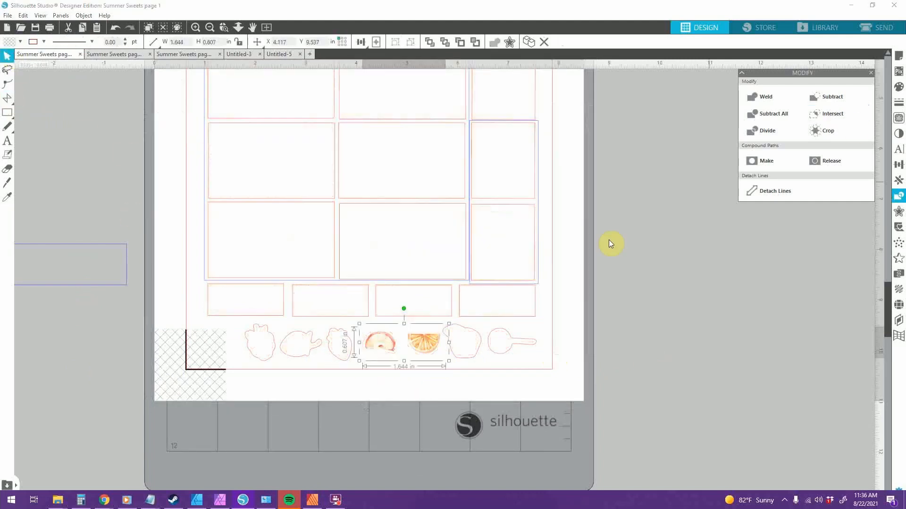
right_click(426, 348)
left_click(455, 264)
left_click_drag(454, 366, 357, 323)
left_click(7, 197)
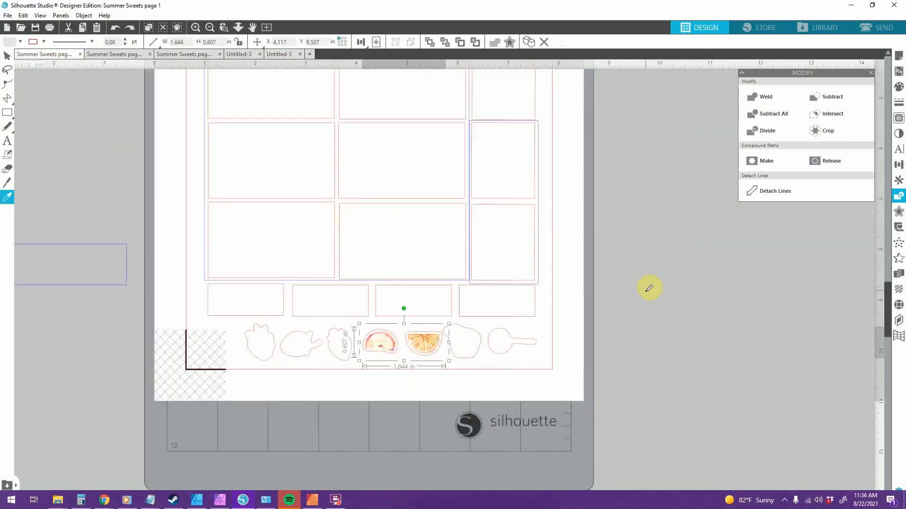
key("ctrl+z")
Draw a polygon about 2.158 in wide around the cupcake and lollipop stickers, adjusting its points to clear the orange slice
left_click(630, 358)
double_click(438, 363)
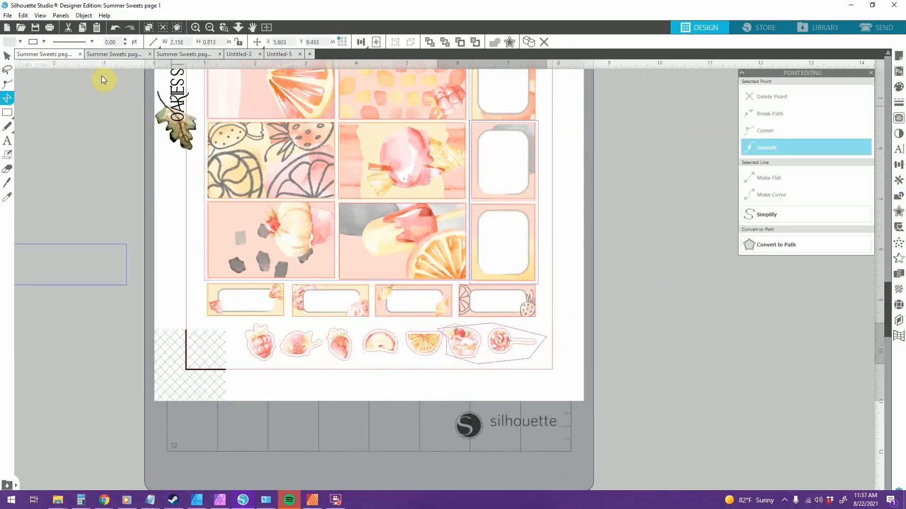
left_click(7, 84)
left_click_drag(455, 327, 452, 320)
mouse_move(477, 364)
left_mouse_down()
mouse_move(468, 363)
mouse_move(483, 355)
left_mouse_up()
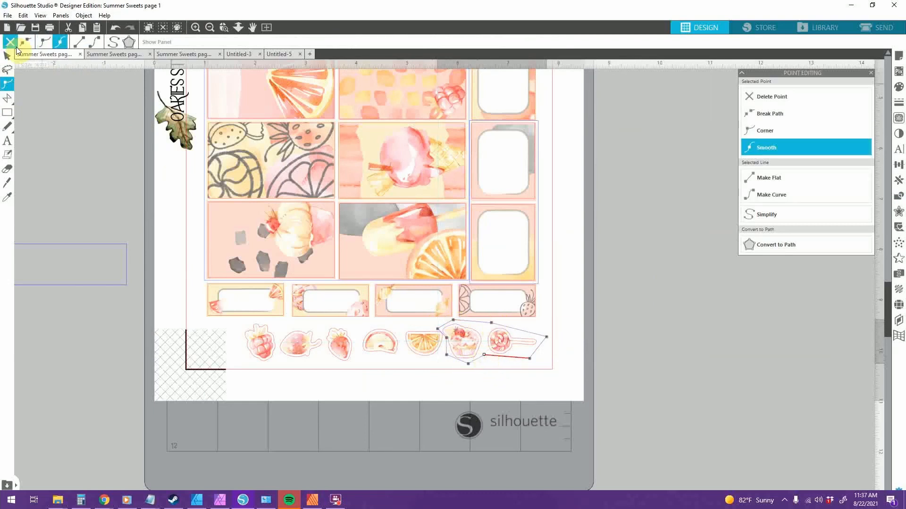
left_click(7, 56)
Crop page 1's artwork to the cupcake and lollipop outline and copy both stickers with their cut lines
left_click(568, 326, "shift")
right_click(569, 327)
left_click(898, 196)
left_click(829, 115)
right_click(504, 342)
left_click(542, 280)
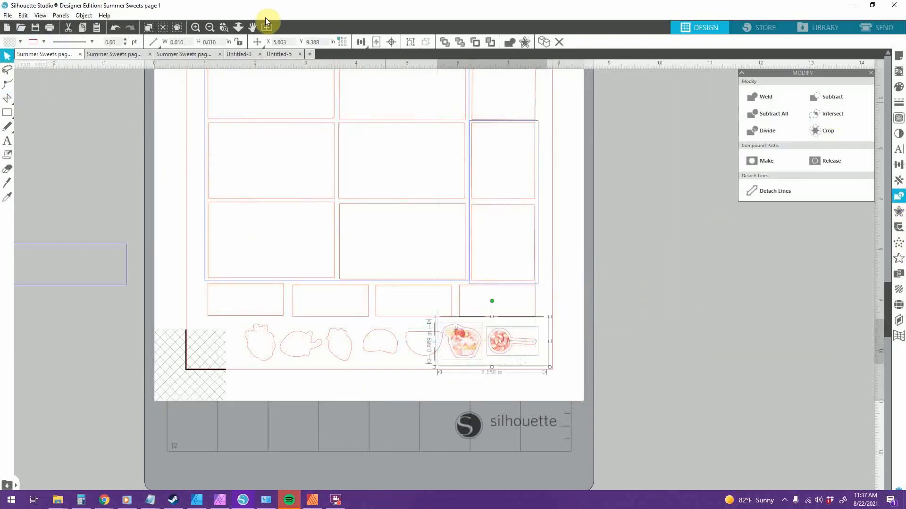
Add the cupcake and lollipop to Untitled-5 and arrange them upright with the fruit slices between the side boxes and tall strip
left_click(279, 54)
key("ctrl+v")
left_click_drag(527, 370, 534, 392)
key("ctrl+z")
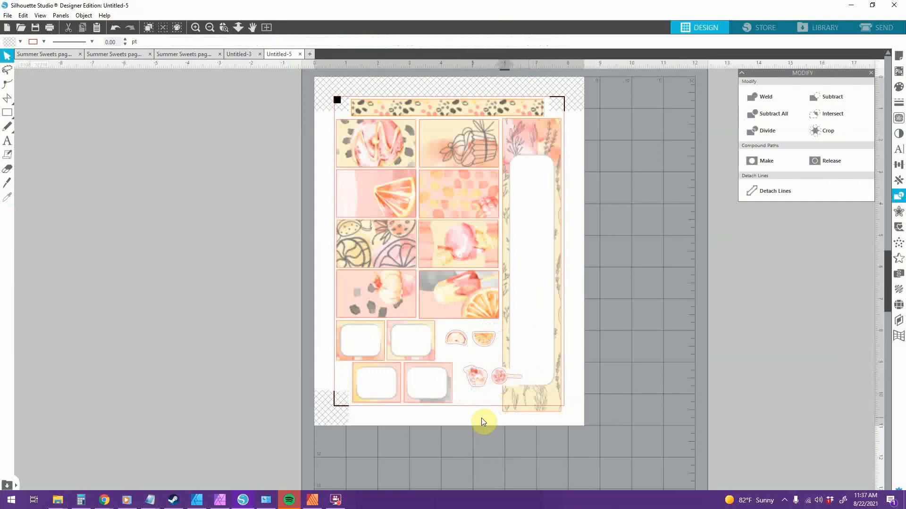
left_click(543, 395, "shift")
left_click_drag(482, 421, 529, 381)
left_click(452, 339)
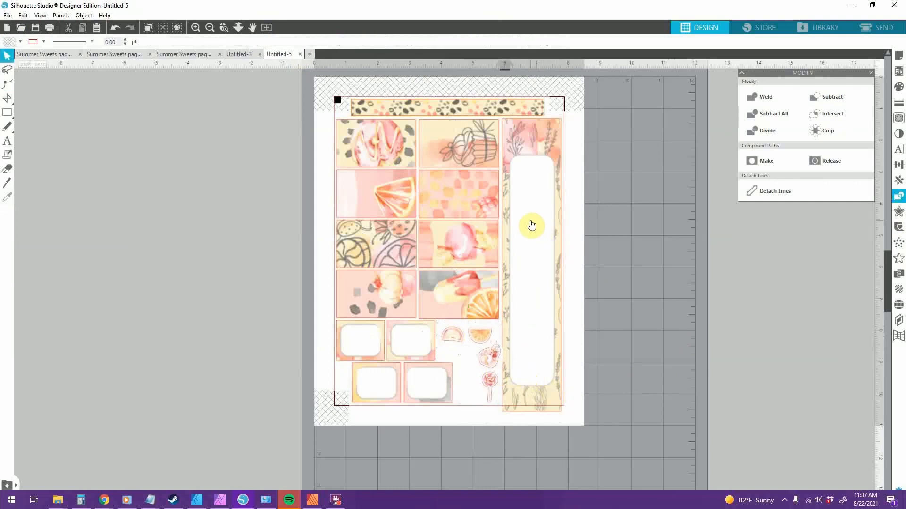
Lay a second dotted flag strip beside the first in Untitled-3 at about X 1.667, Y 3.043 in
left_click(239, 54)
left_click(511, 217)
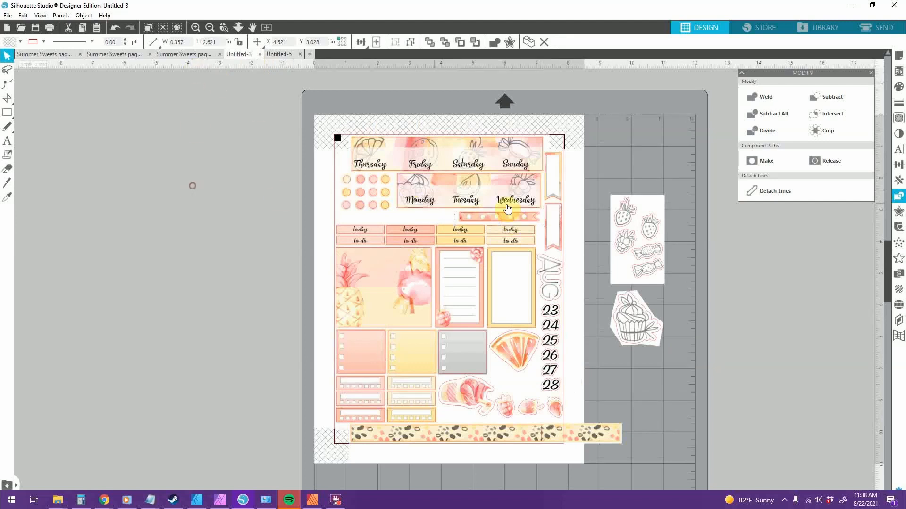
left_click_drag(499, 220, 398, 218)
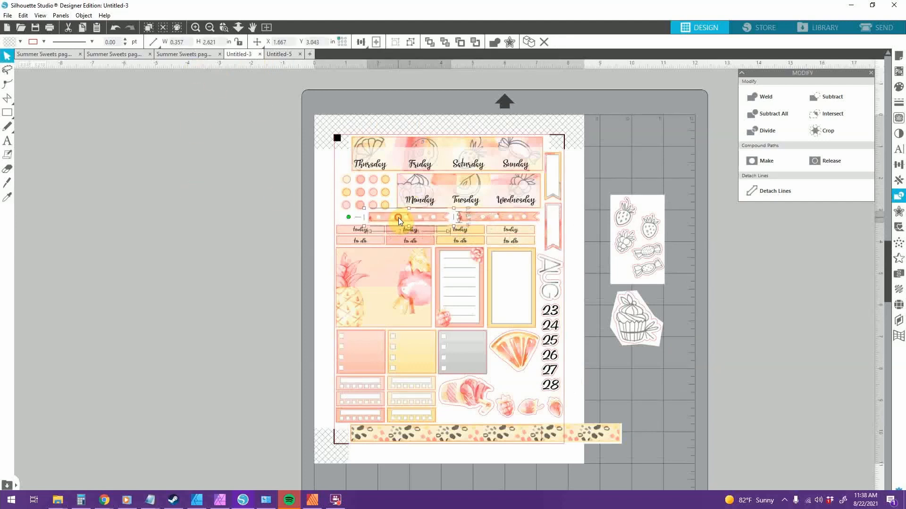
left_click(741, 336)
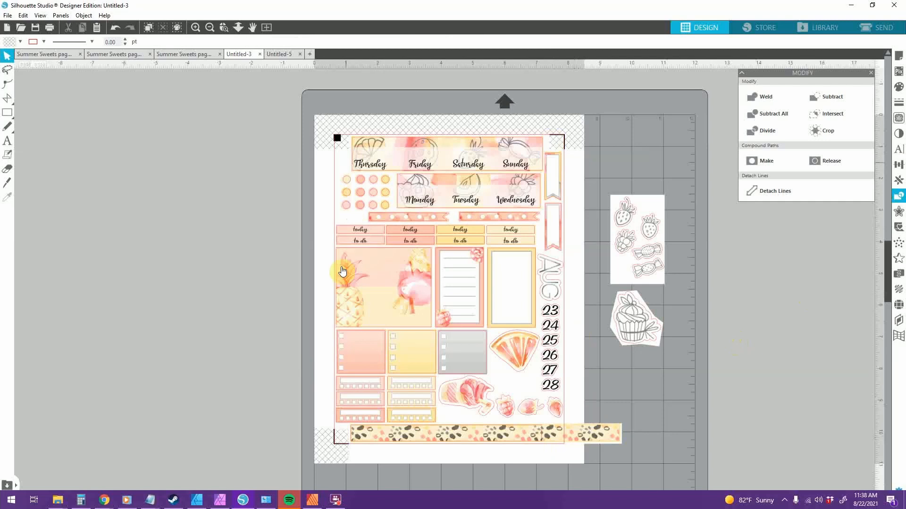
Move Untitled-5's tall side strip up slightly so its lower edge sits inside the cut border
left_click(266, 56)
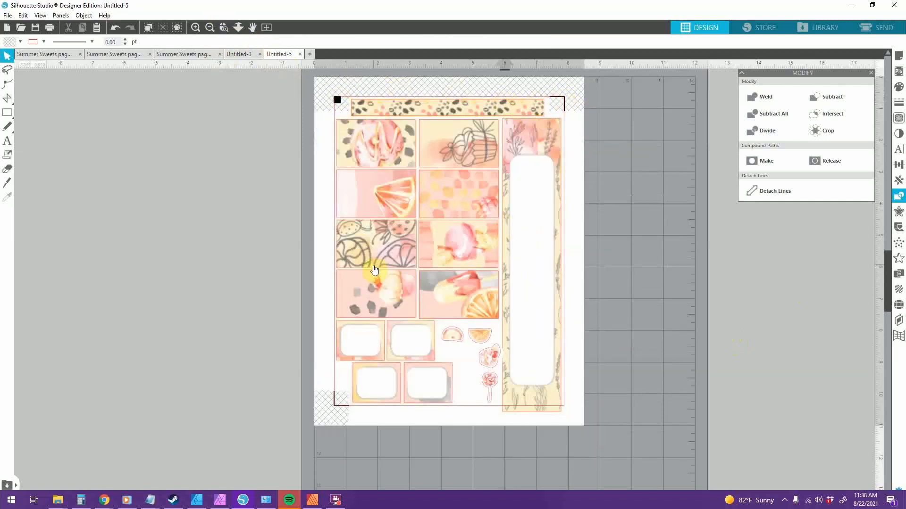
left_click(541, 321)
left_click(195, 28)
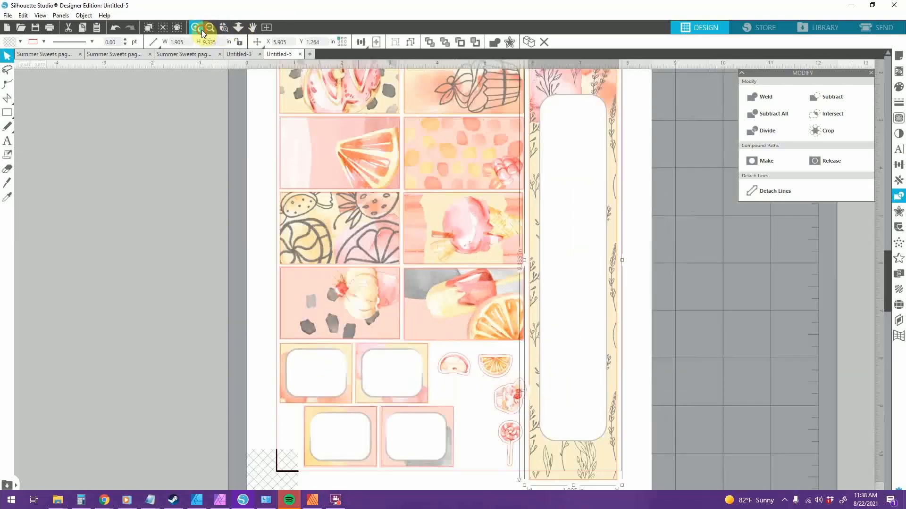
scroll(694, 202, "up", 2)
scroll(692, 202, "down", 4)
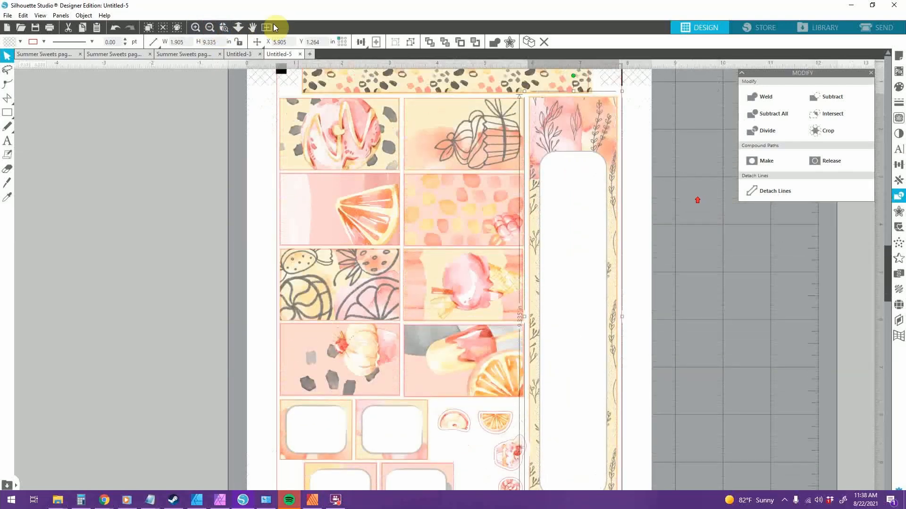
left_click(211, 28)
left_click(644, 196)
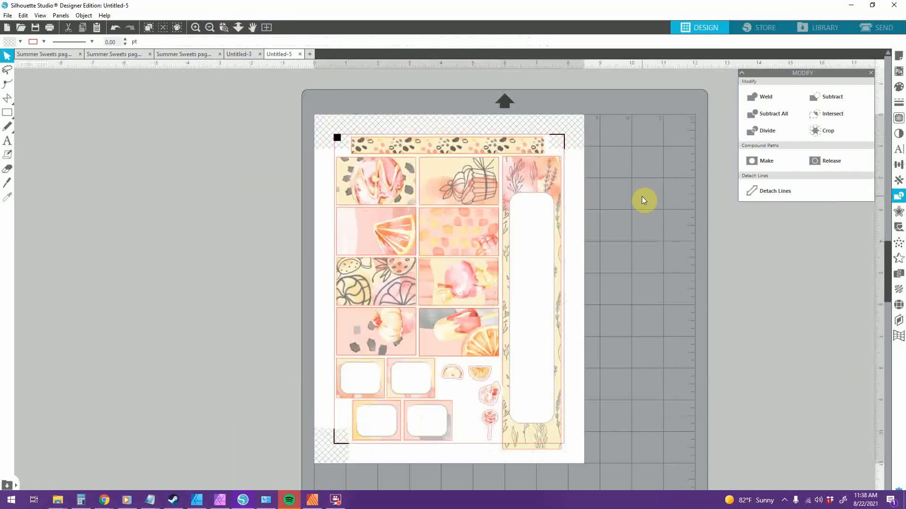
left_click_drag(547, 185, 546, 174)
Separate the spotted strip from its cut line and shorten the cut line to about 4.567 in, ending before the tall strip
left_click(470, 146)
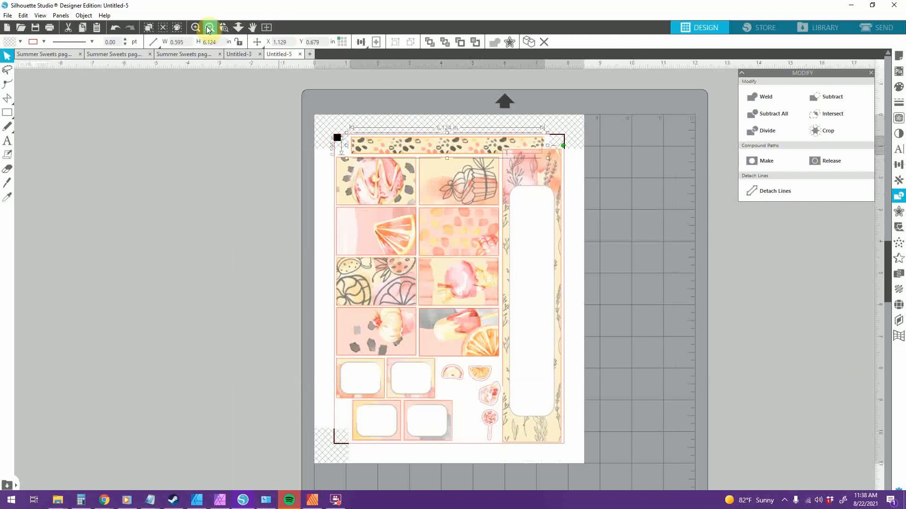
left_click(196, 27)
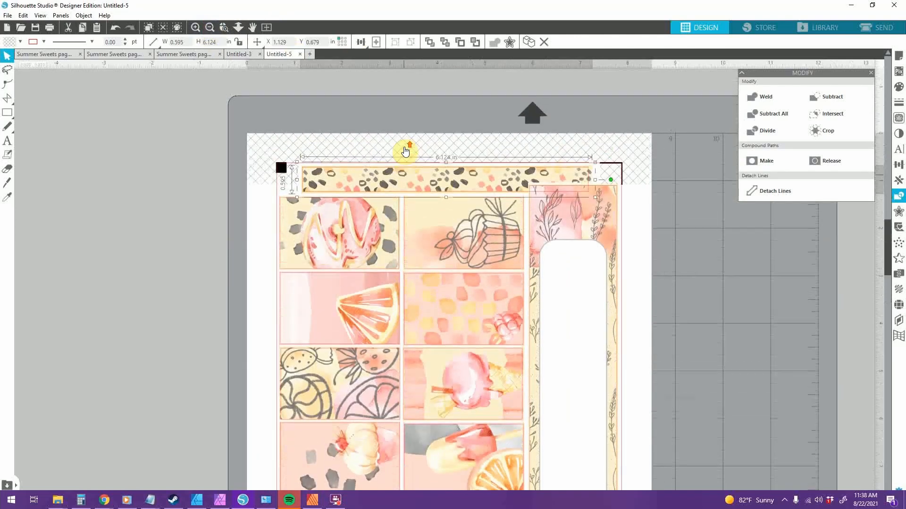
right_click(448, 170)
left_click(755, 283)
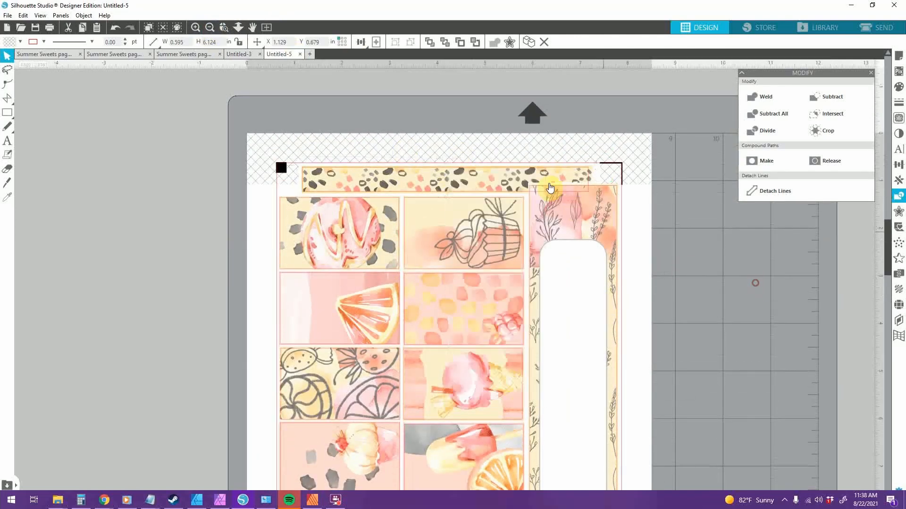
left_click(480, 192)
left_click(480, 192)
left_click(480, 191)
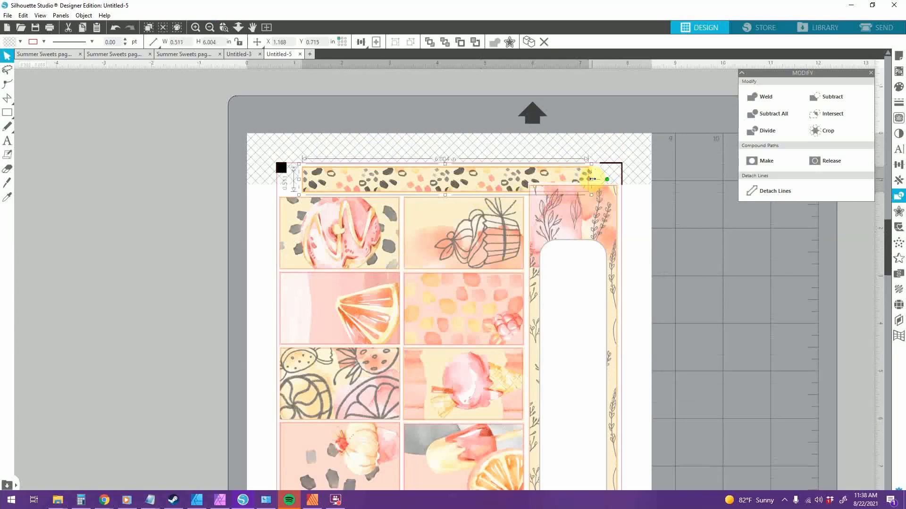
left_click_drag(592, 179, 524, 179)
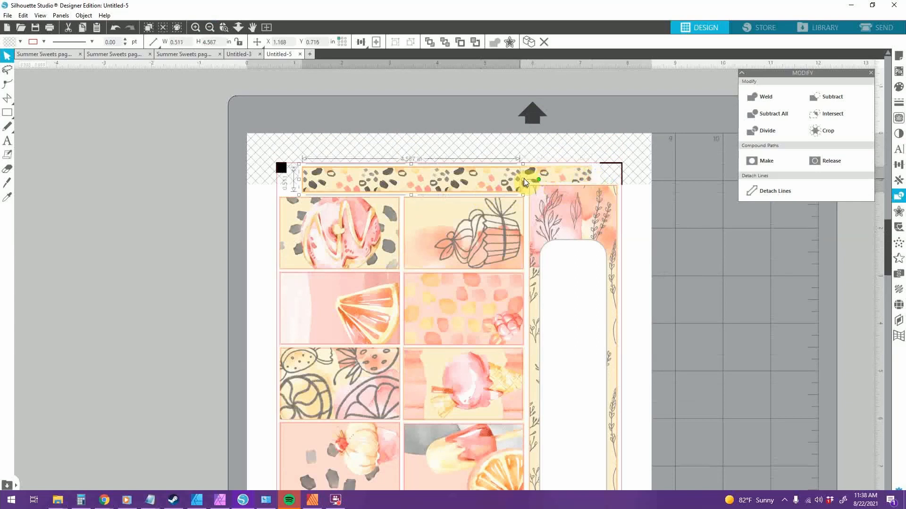
left_click(647, 214)
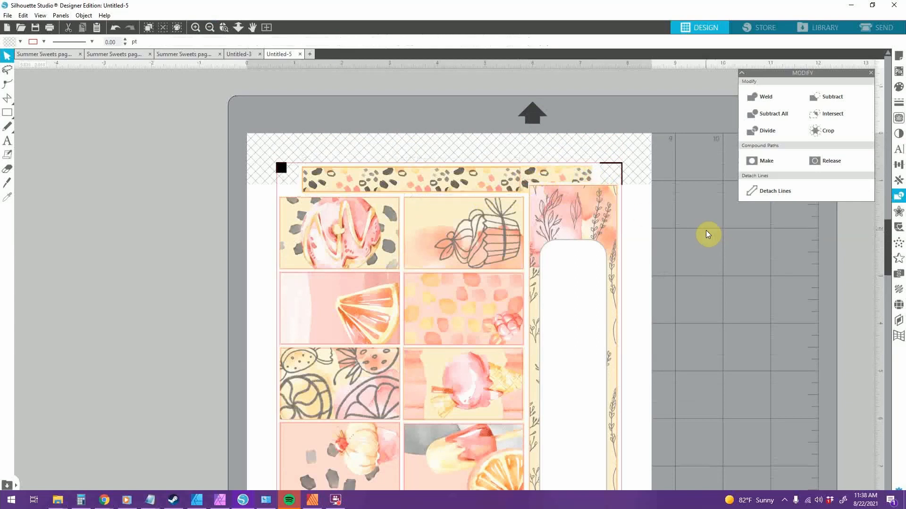
Check the layouts of Untitled-5 and Untitled-3, and open another Summer Sweets page file
scroll(655, 211, "down", 3)
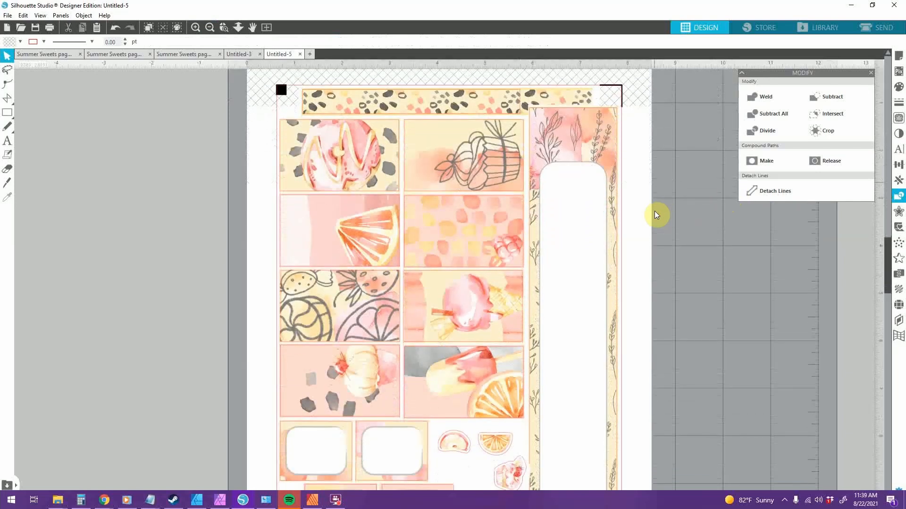
scroll(618, 106, "down", 3)
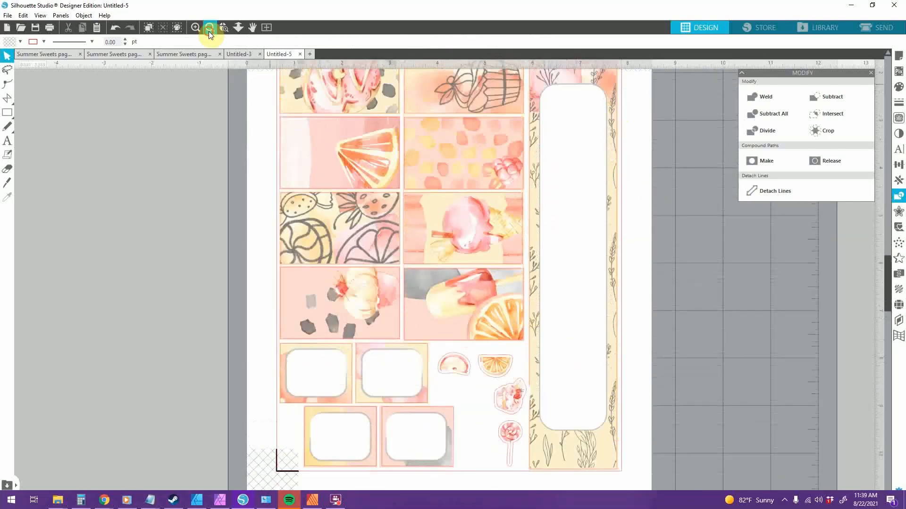
left_click(209, 27)
left_click(239, 53)
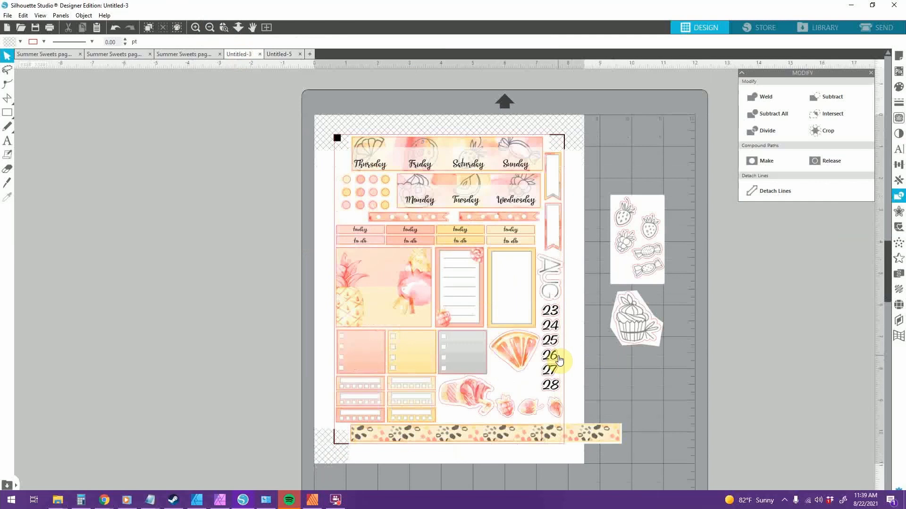
left_click(865, 500)
left_click(605, 402)
left_click(186, 54)
left_click(21, 27)
double_click(166, 127)
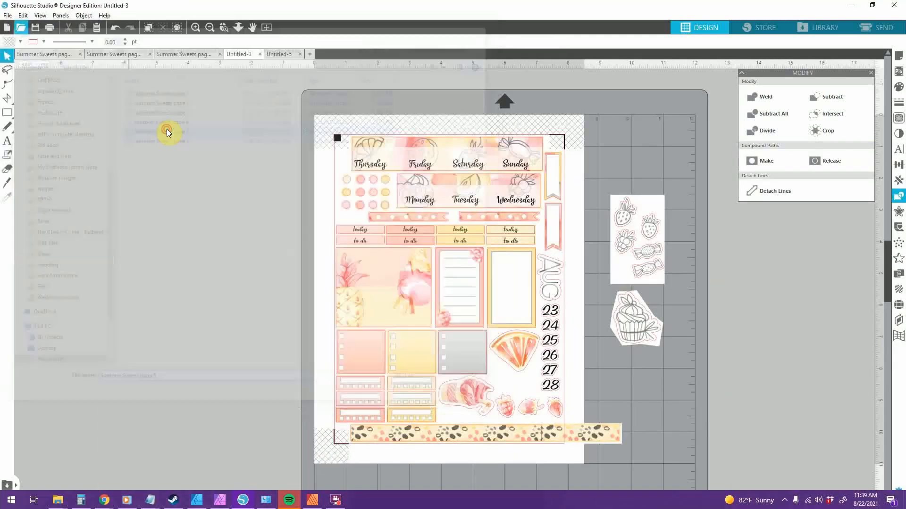
Open the summer sweets page 4 file with the date numbers
left_click(22, 29)
double_click(176, 120)
left_click(196, 28)
scroll(447, 366, "down", 2)
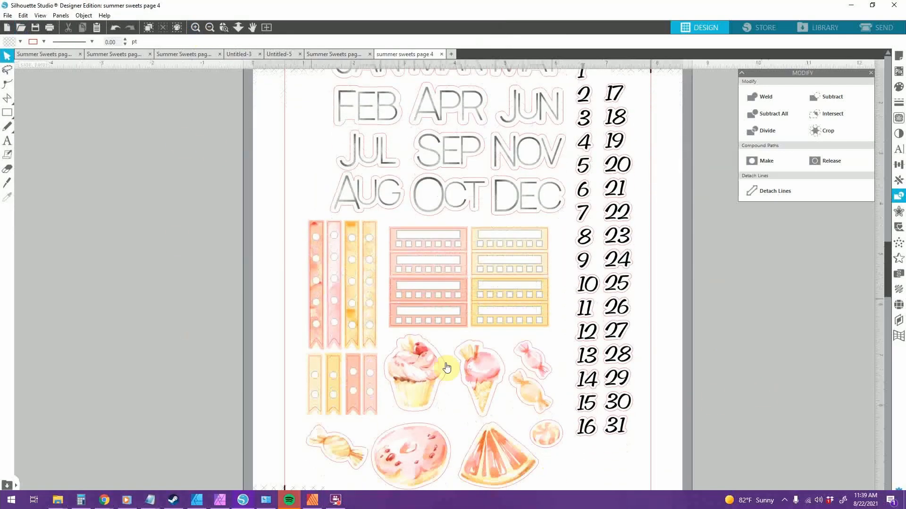
Isolate the 29 date with a rectangle of about 0.617 by 0.448 in drawn around it, and copy the resulting piece
left_click(7, 113)
left_click(7, 56)
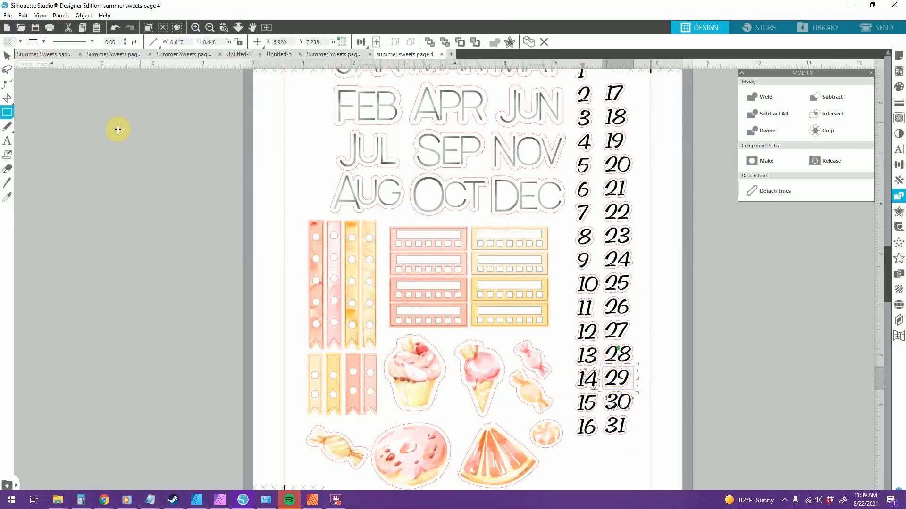
right_click(649, 384)
left_click(831, 114)
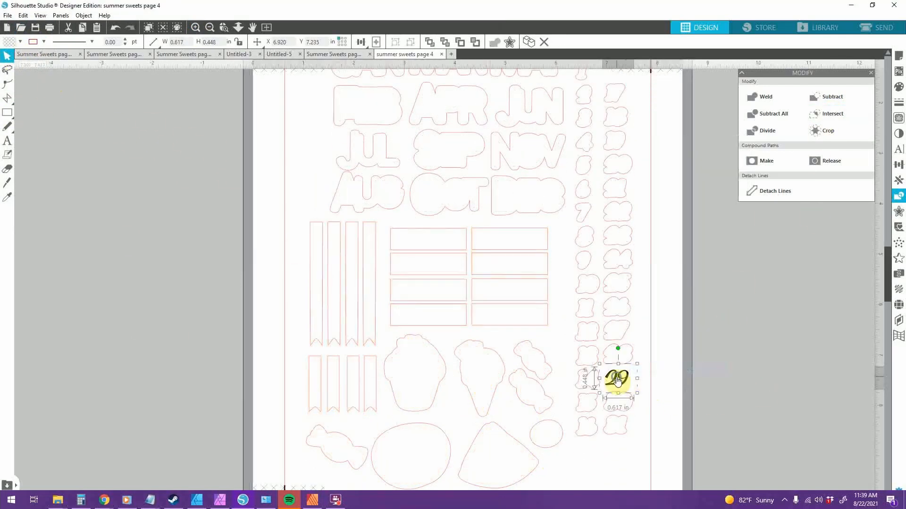
right_click(630, 389)
left_click(693, 319)
left_click(726, 365)
left_click(608, 381)
Paste the 29 date into Untitled-3 and place it directly to the left of the 28
left_click(283, 53)
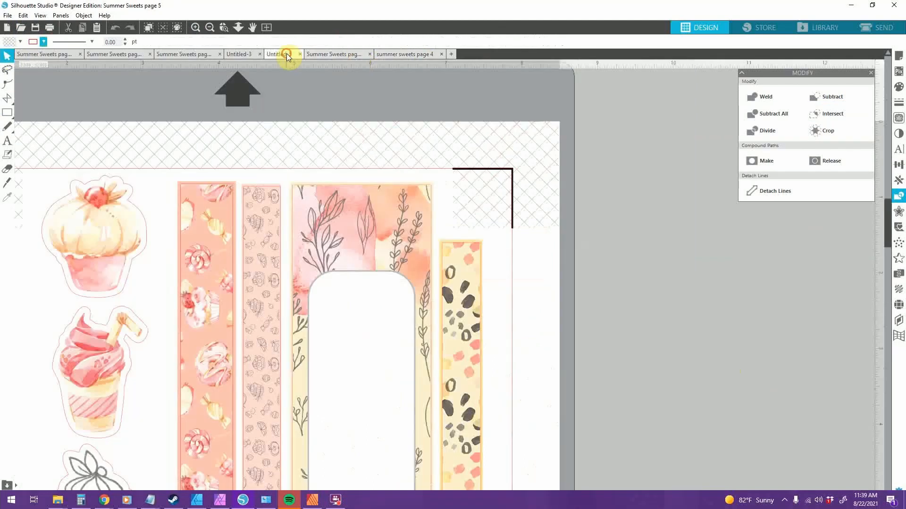
left_click(242, 56)
key("ctrl+v")
left_click_drag(577, 389, 527, 384)
left_click(659, 380)
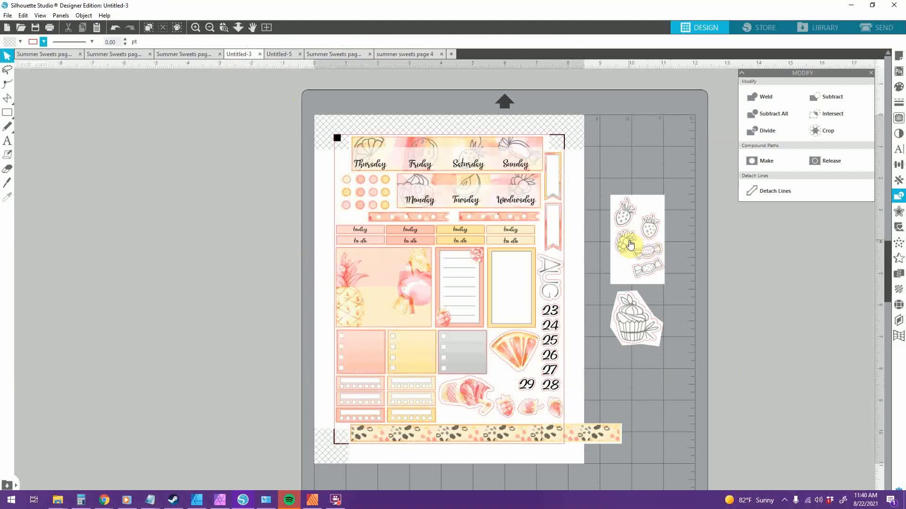
Copy the line-art berry, candy and cupcake stickers beside Untitled-3's page into a new document with registration marks on, inside the cut border
left_click_drag(613, 191, 701, 378)
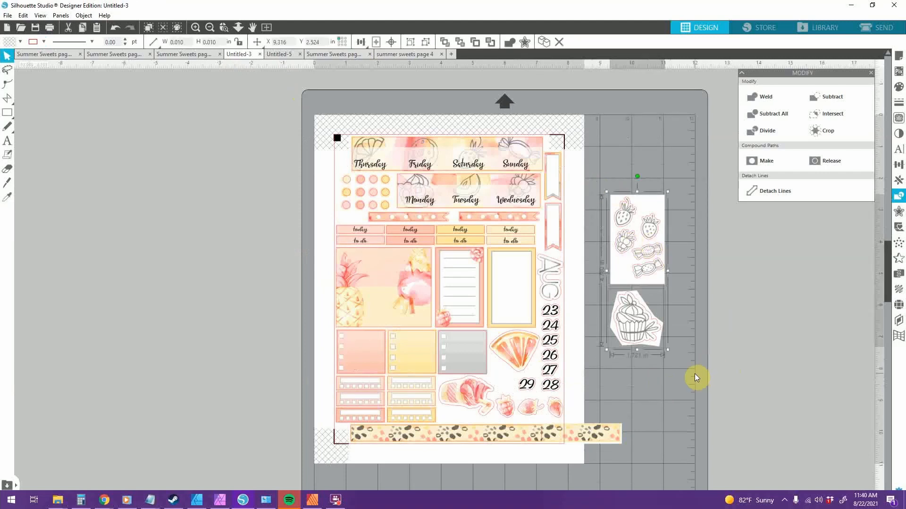
left_click(7, 27)
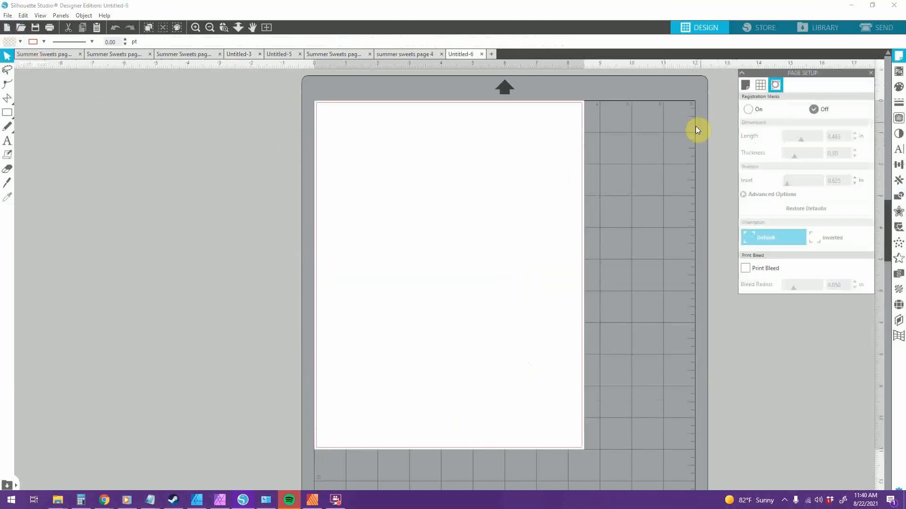
key("ctrl+v")
left_click_drag(642, 253, 378, 194)
left_click_drag(630, 307, 358, 208)
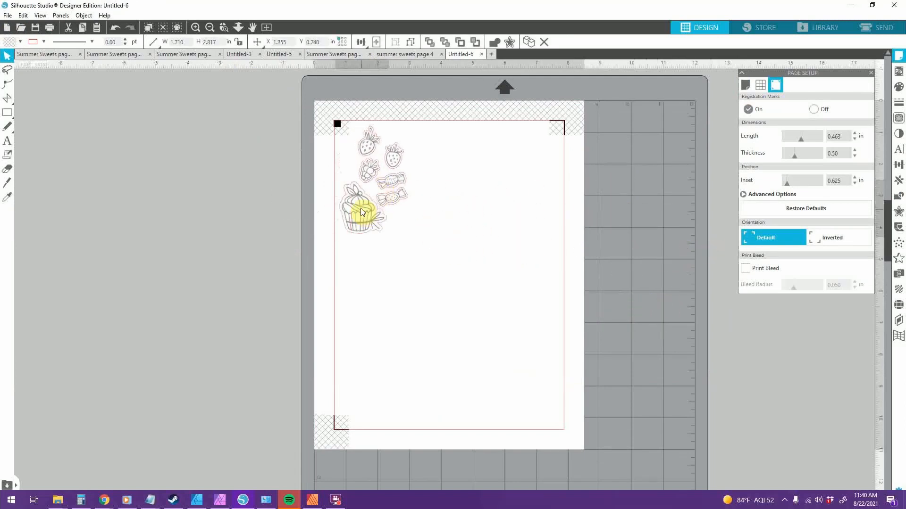
Nest the cupcake sticker beneath the berry and candy group so that no artwork is covered
right_click(357, 208)
left_click(386, 406)
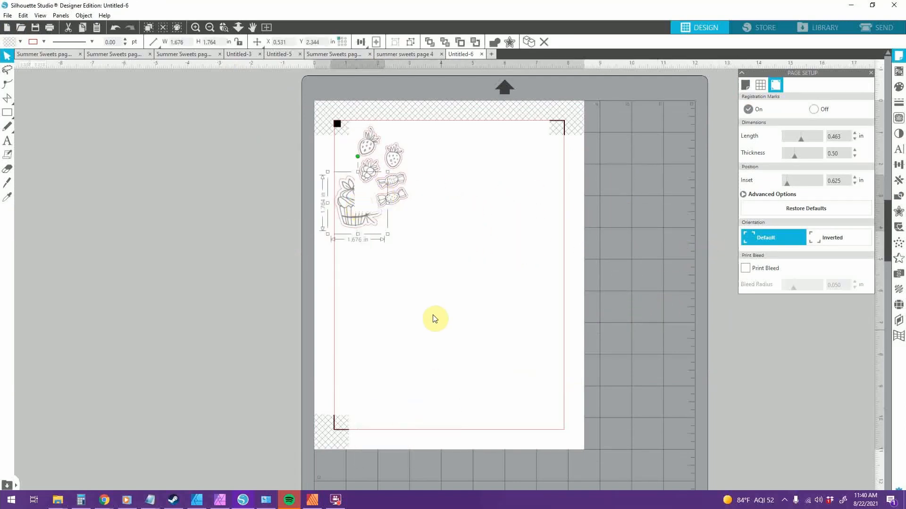
right_click(354, 222)
left_click(416, 444)
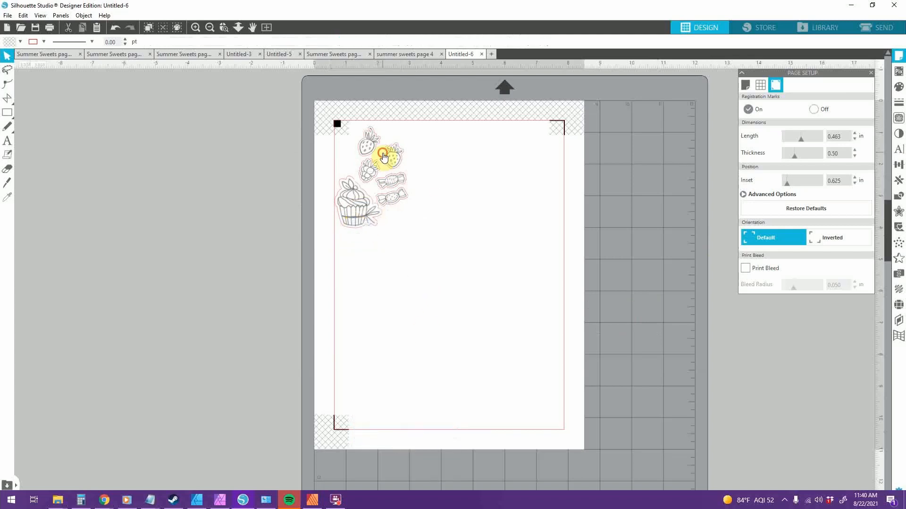
left_click(376, 167)
left_click(358, 204)
left_click(533, 207)
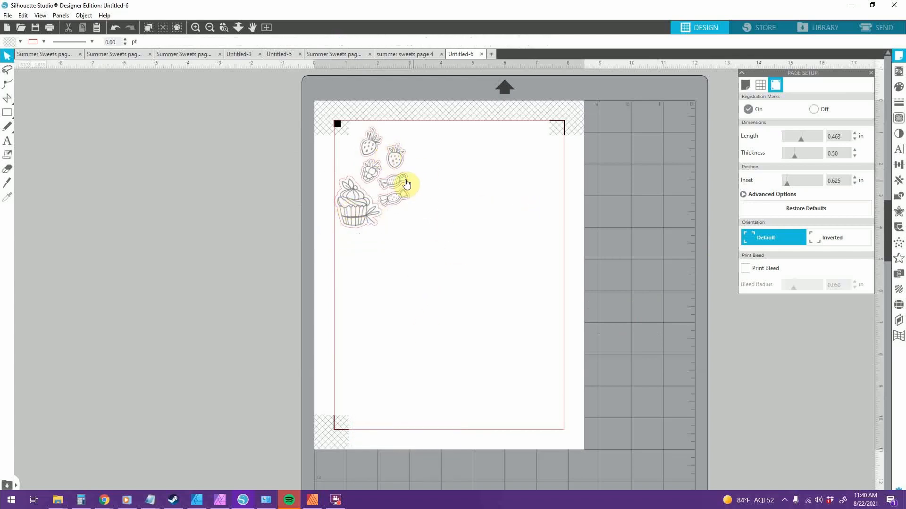
Shift the berry-and-candy group and the cupcake up toward the upper edge of the cut border
left_click_drag(401, 177, 400, 173)
left_click(383, 172)
left_click_drag(353, 204, 381, 183)
left_click(355, 242)
left_click_drag(350, 220, 358, 197)
left_click(399, 151)
left_click_drag(385, 167, 388, 167)
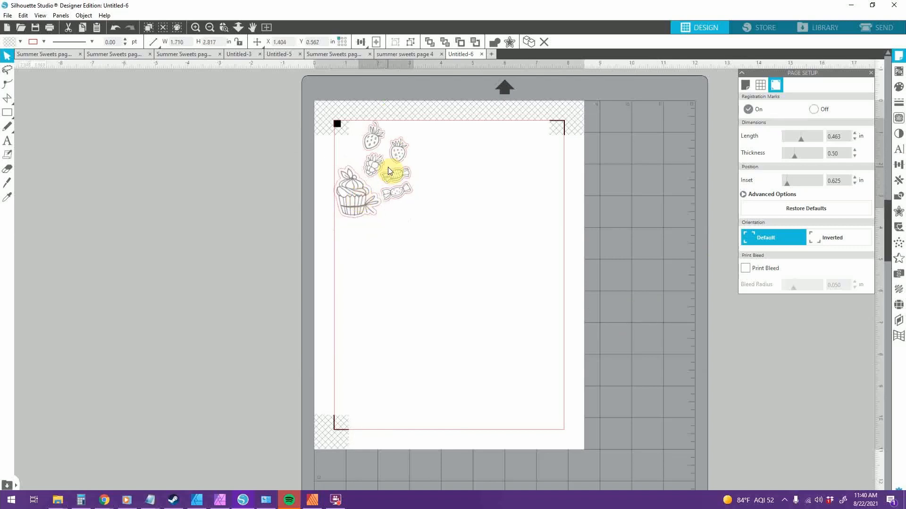
Rotate the berry-and-candy group a quarter turn clockwise and the cupcake counterclockwise, and set them side by side along the cut border's upper edge
left_click(518, 182)
left_click(374, 133)
left_click_drag(394, 111, 476, 151)
left_click_drag(428, 149, 399, 145)
left_click_drag(360, 203, 444, 163)
left_click_drag(439, 115, 400, 153)
left_click_drag(457, 160, 439, 148)
left_click(684, 177)
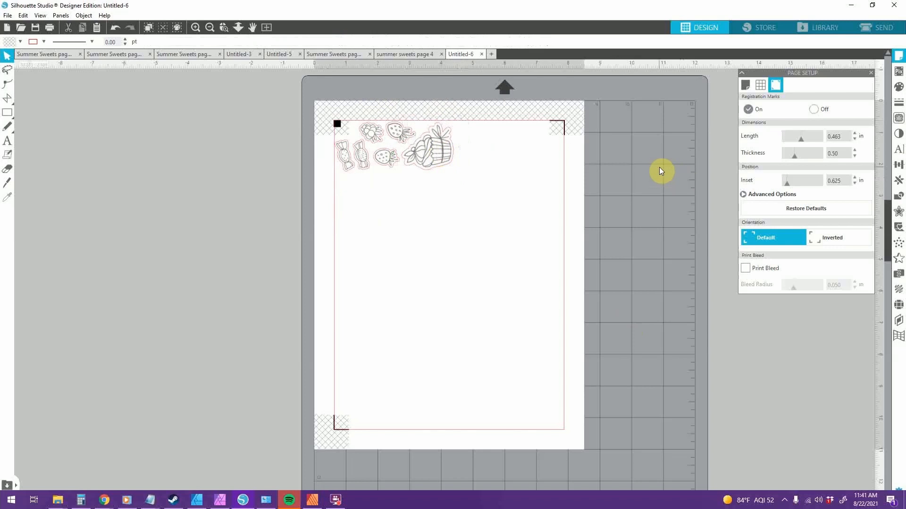
Nudge the berry-and-candy group and the cupcake slightly right so they clear the cut border and each other
left_click(379, 163)
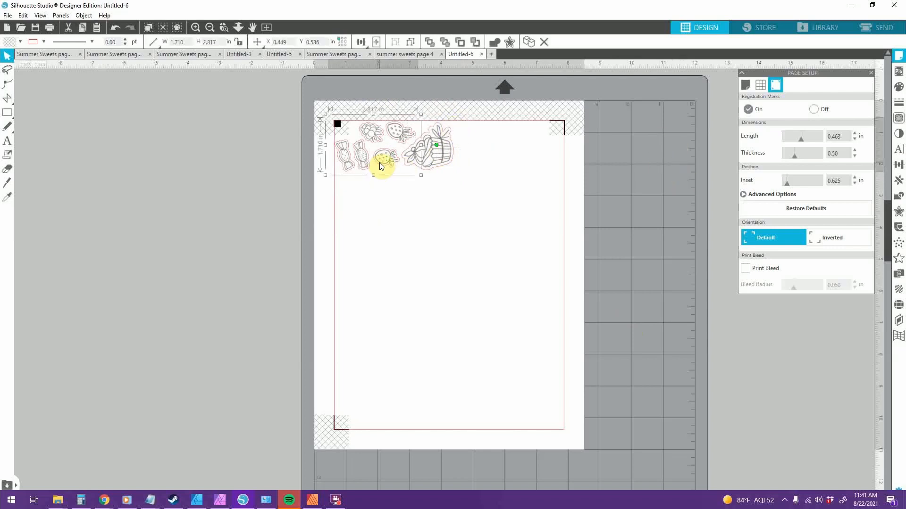
left_click(427, 161)
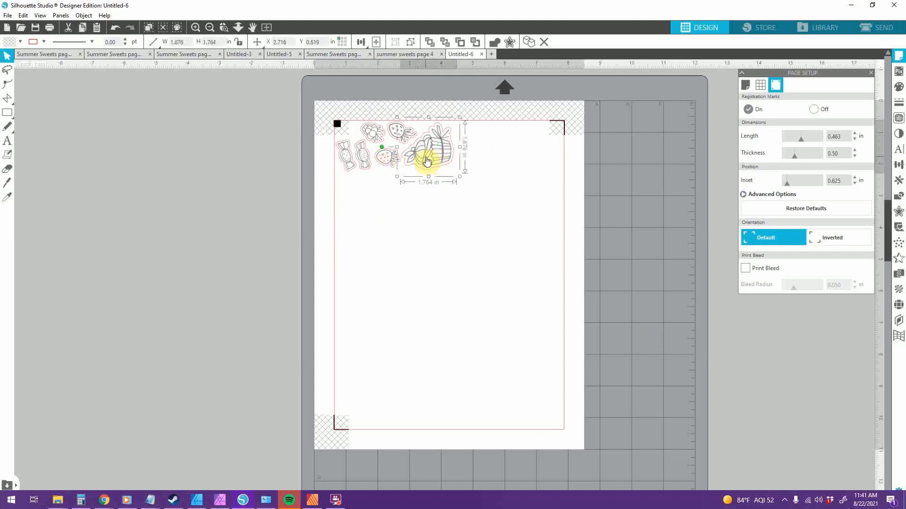
key("Right")
key("Right")
key("Right")
left_click(678, 163)
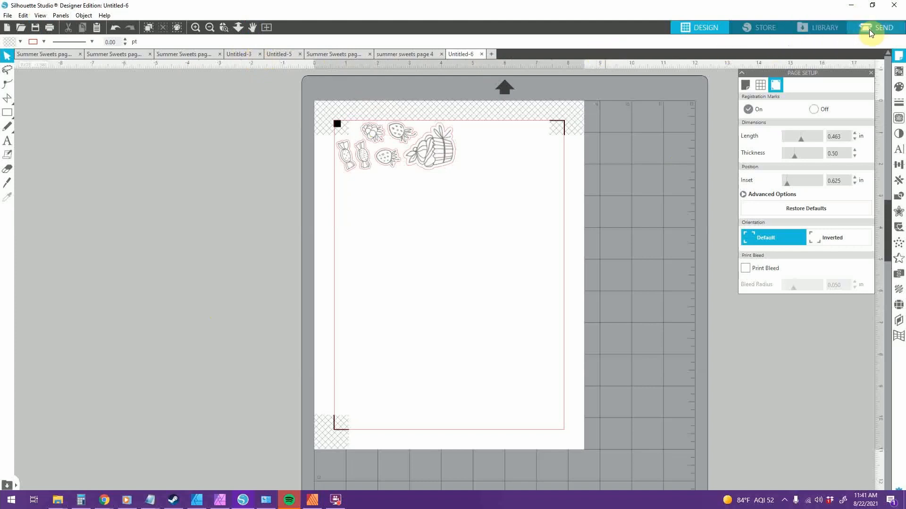
Bring Untitled-5 into the send view and set its cut actions to be assigned by line color
left_click(348, 55)
left_click(283, 55)
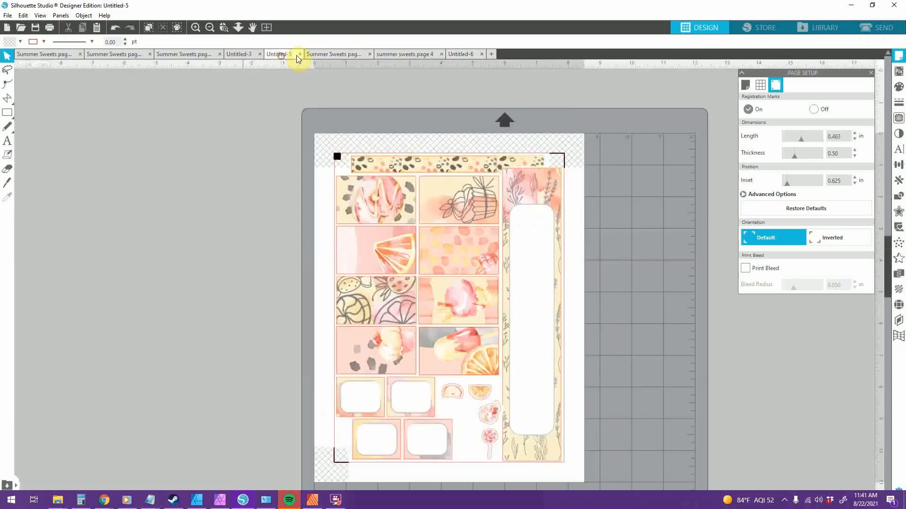
left_click(868, 29)
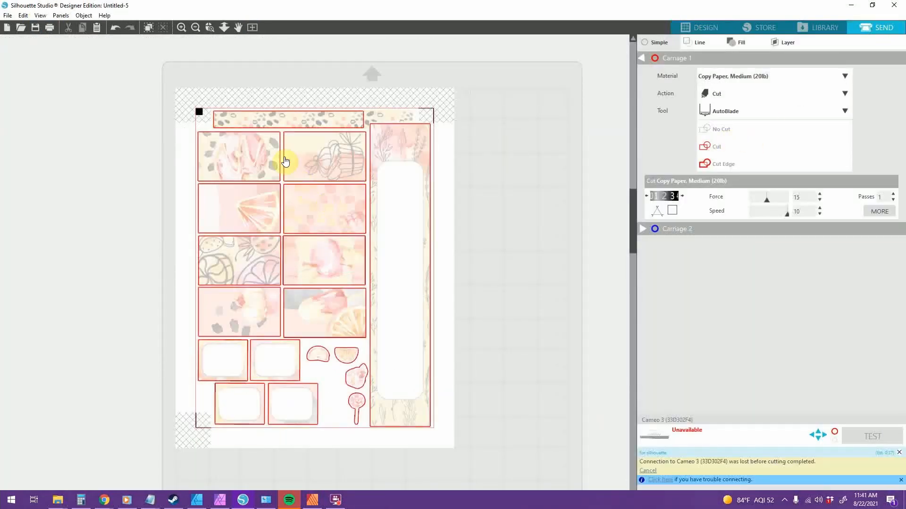
left_click(693, 43)
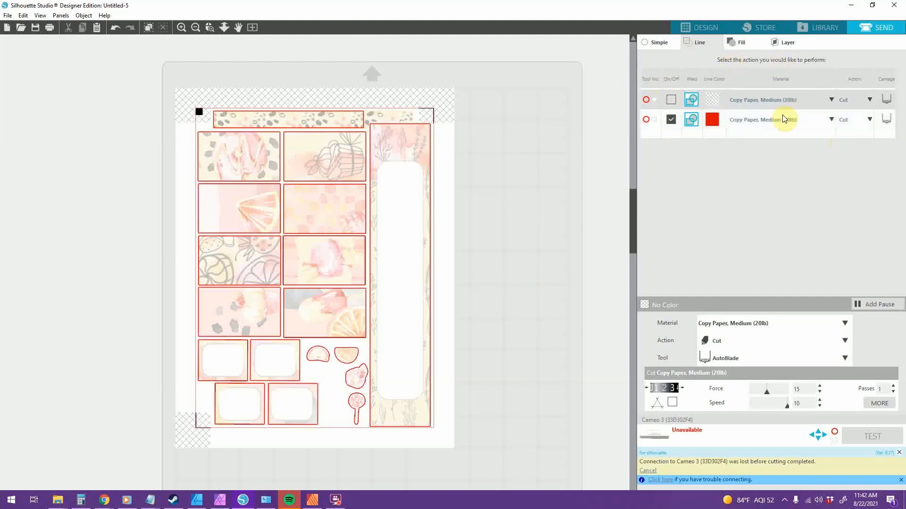
Look through the material choices for Untitled-5's red cut lines without picking a different one
left_click(831, 119)
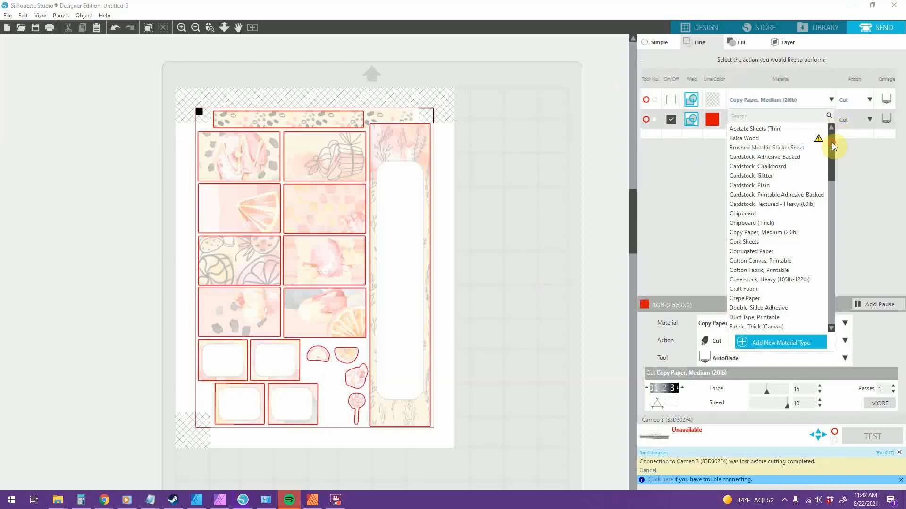
left_click(830, 117)
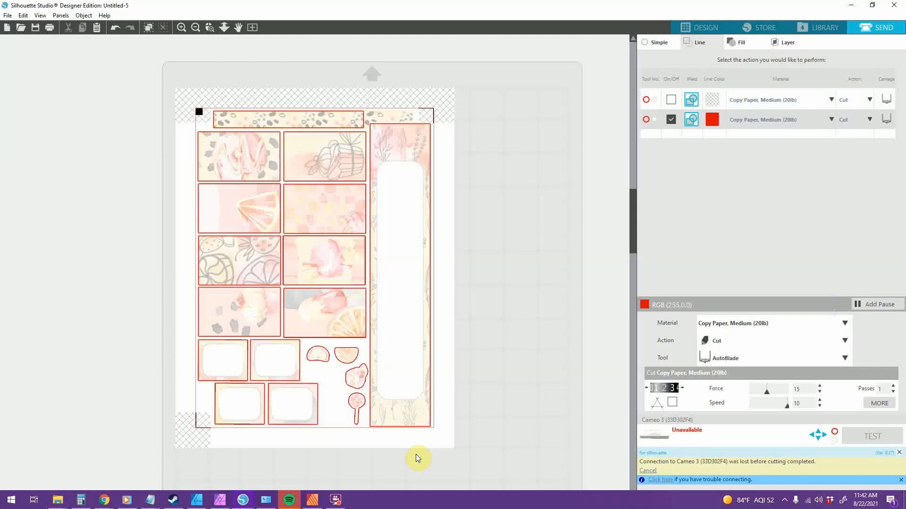
left_click(336, 501)
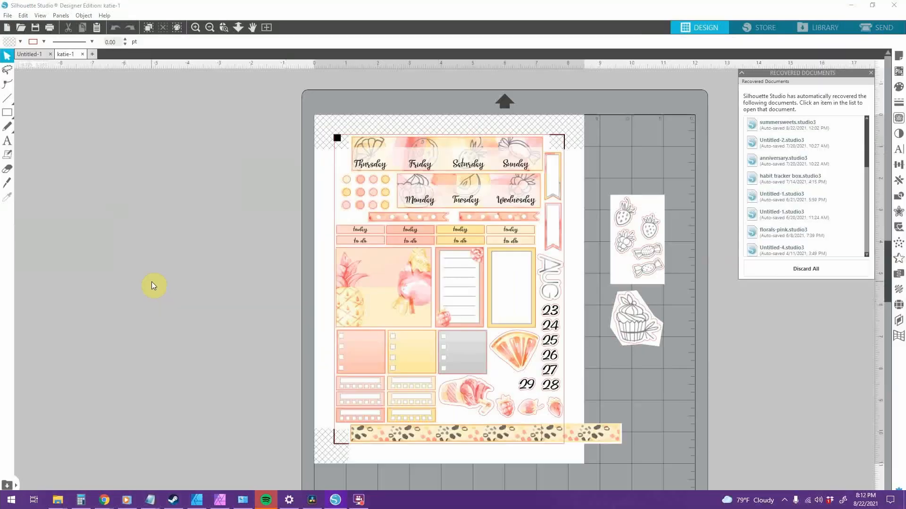